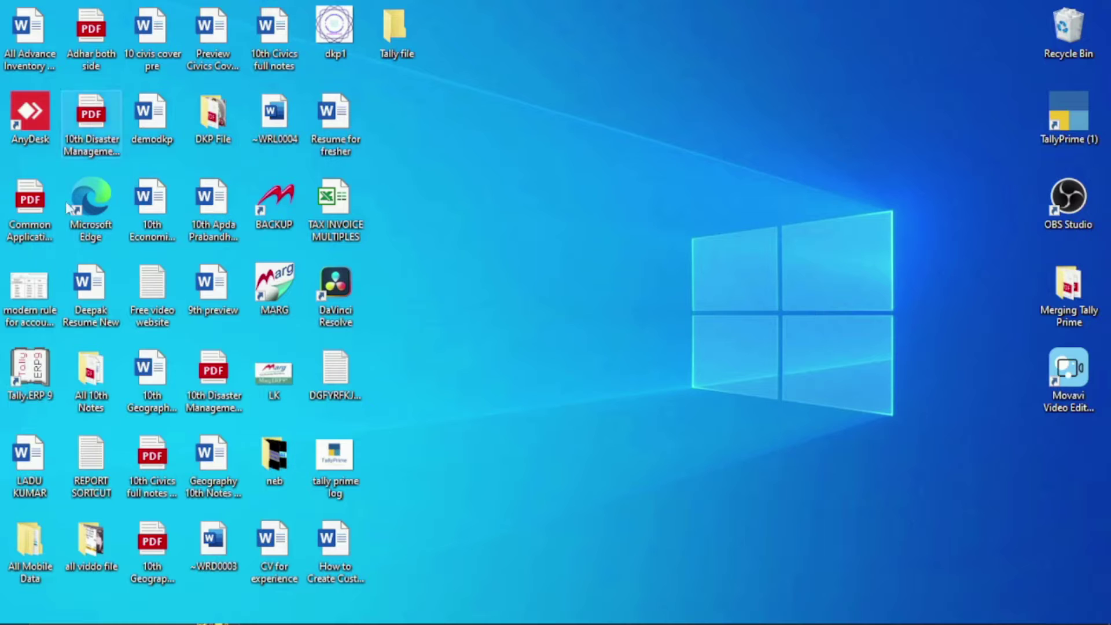
Step: Open Tally.ERP 9 and start working in Educational Mode
{"action": "double_click", "coordinate": [28, 375]}
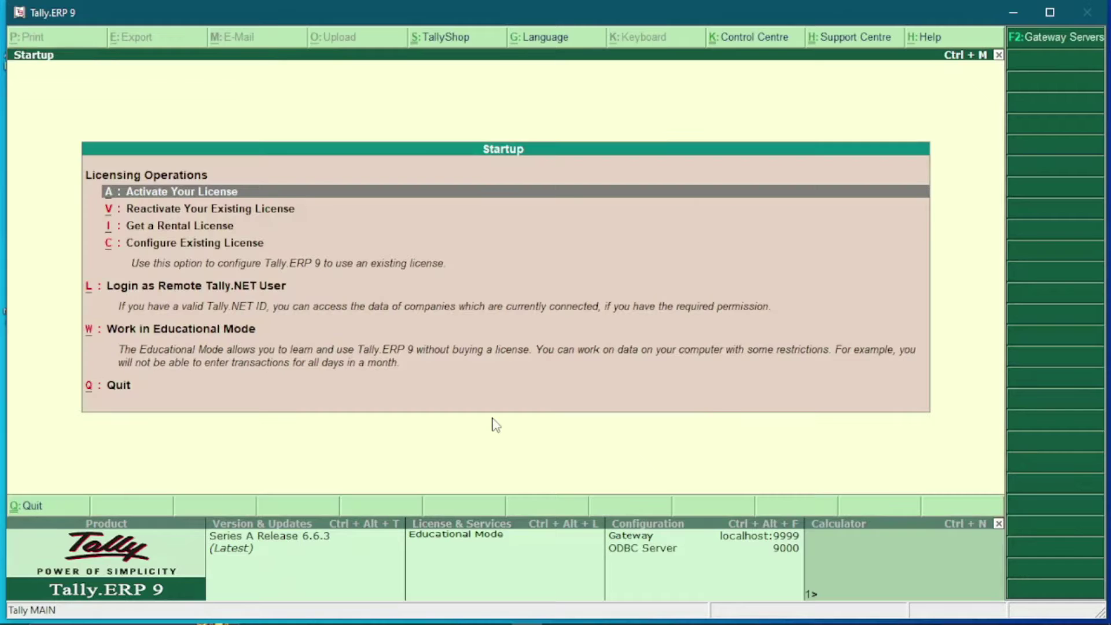
{"action": "left_click", "coordinate": [127, 337]}
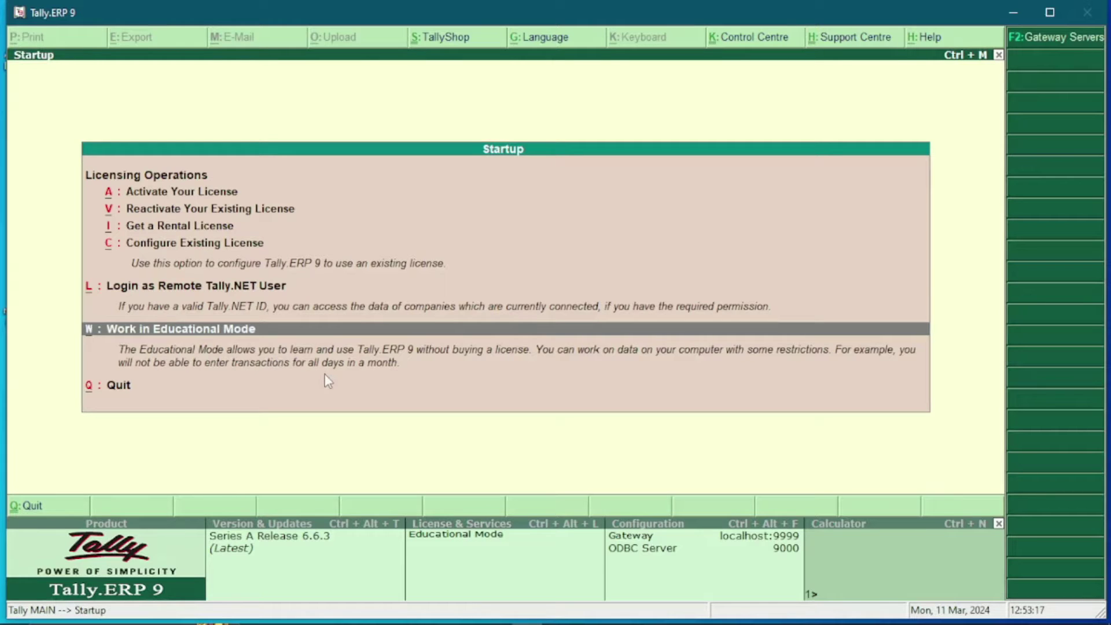
{"action": "key", "text": "Return"}
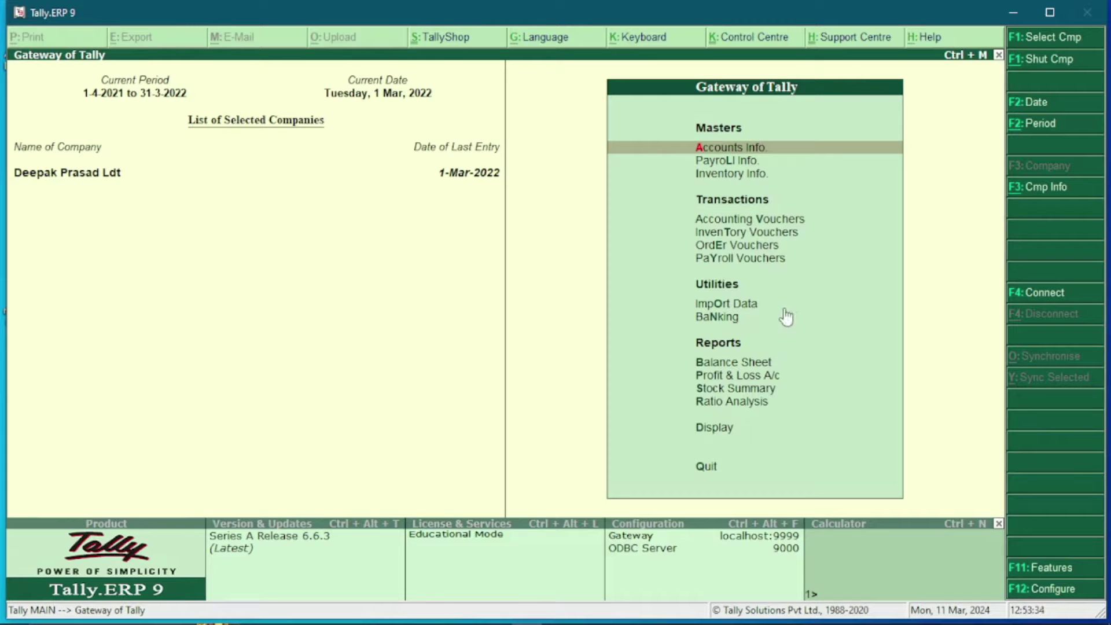
Step: Start creating a new company named DS COMPANY, keeping the same mailing name
{"action": "left_click", "coordinate": [1039, 188]}
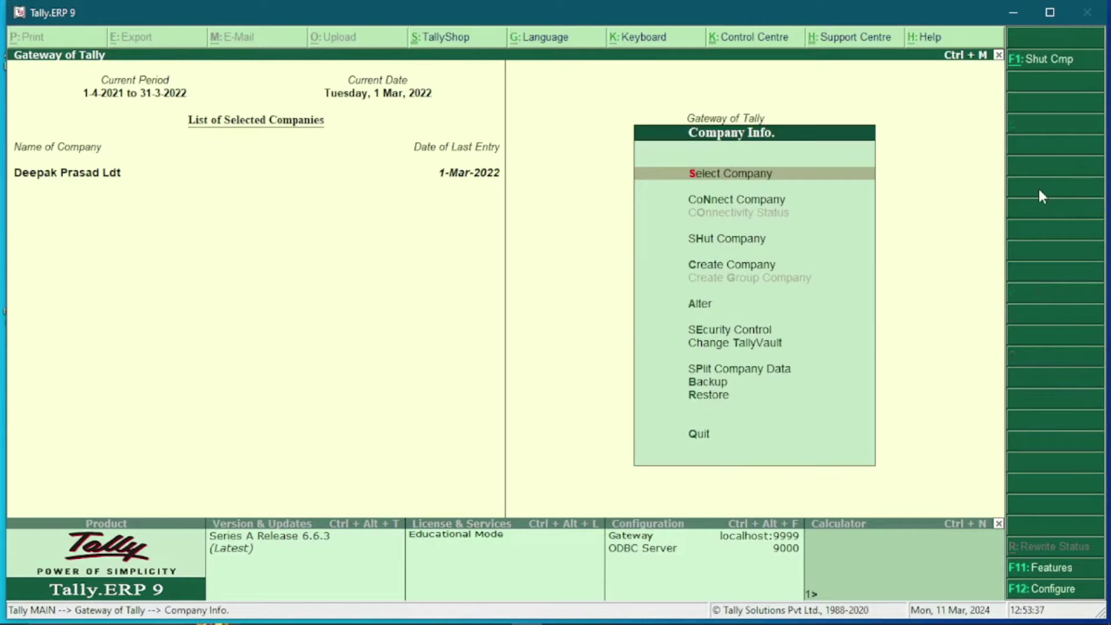
{"action": "left_click", "coordinate": [704, 264]}
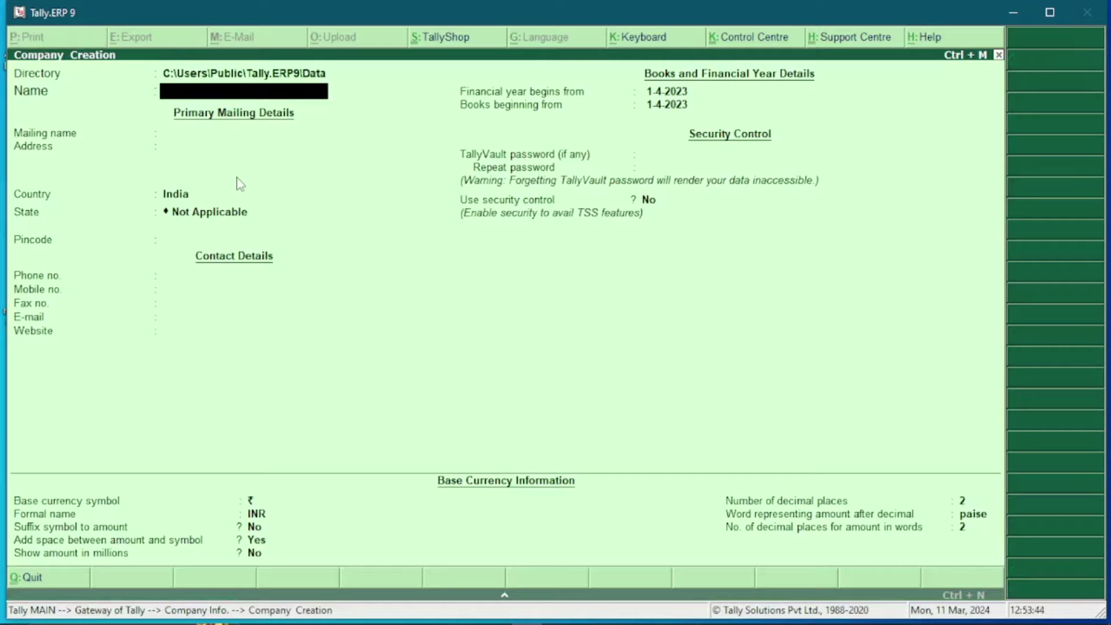
{"action": "type", "text": "DS COMPA"}
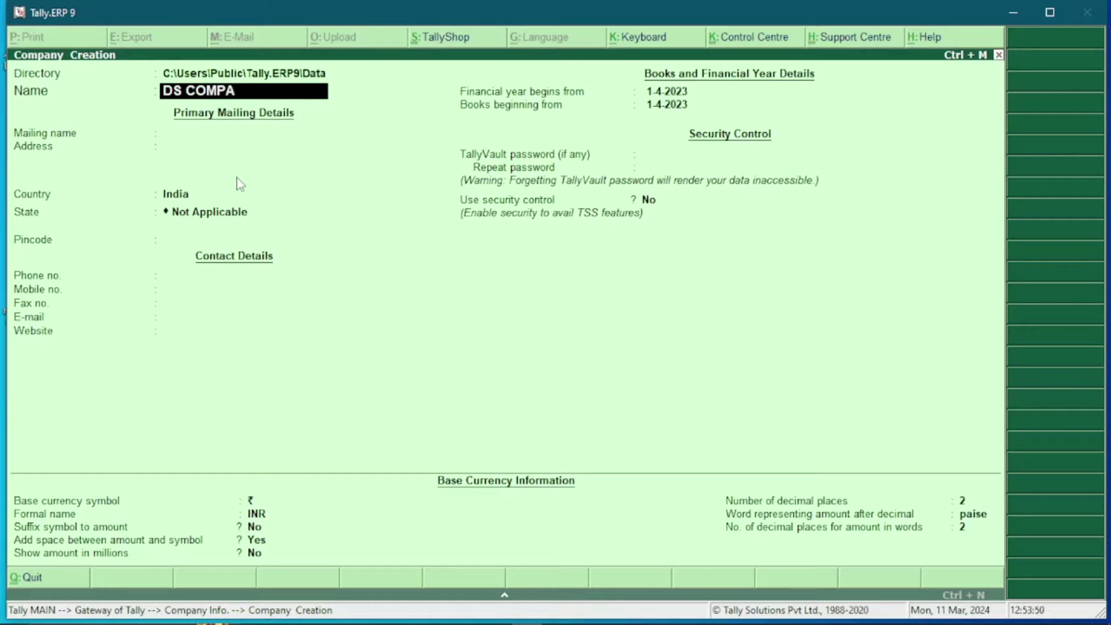
{"action": "type", "text": "NY"}
{"action": "key", "text": "Return"}
{"action": "key", "text": "Return"}
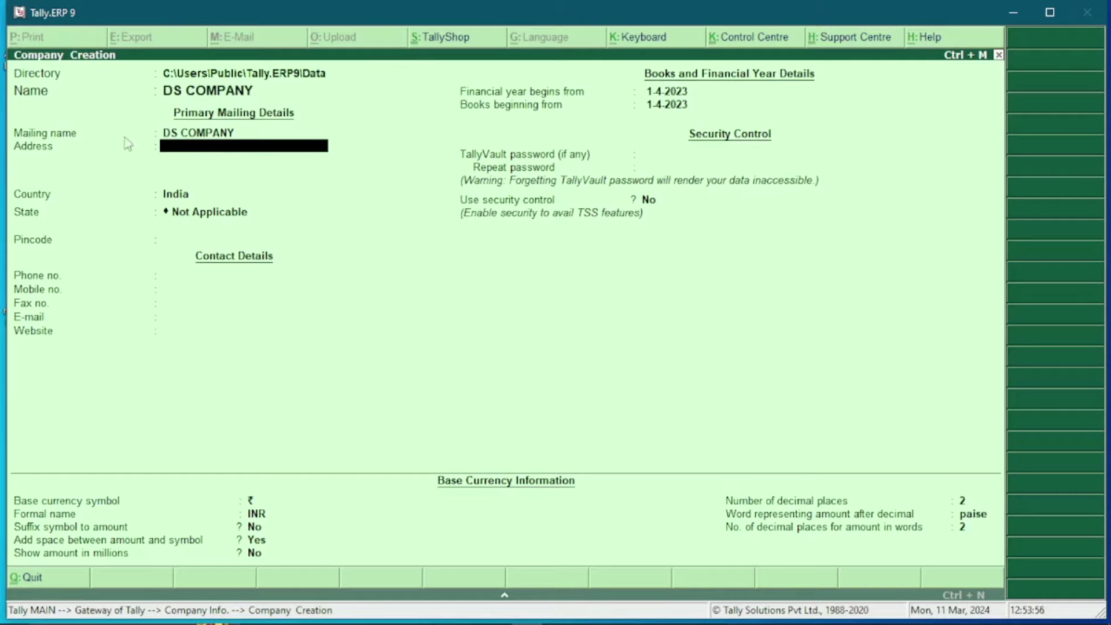
Step: Leave the address blank, keep the country as India, set the state to Delhi and enter the company's pincode
{"action": "key", "text": "Return"}
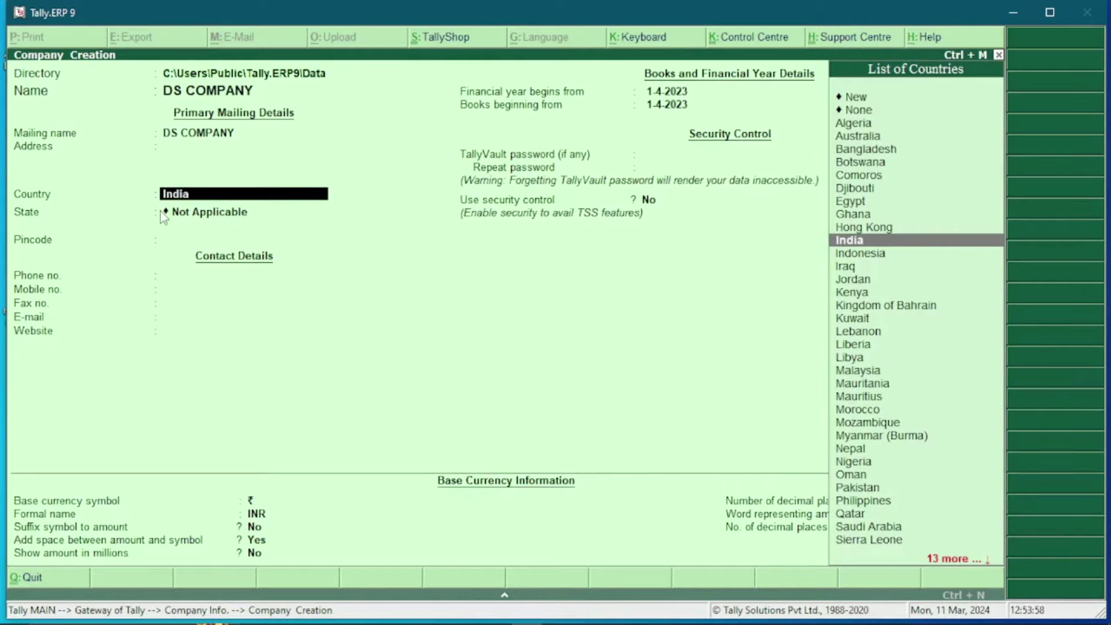
{"action": "key", "text": "Return"}
{"action": "type", "text": "de"}
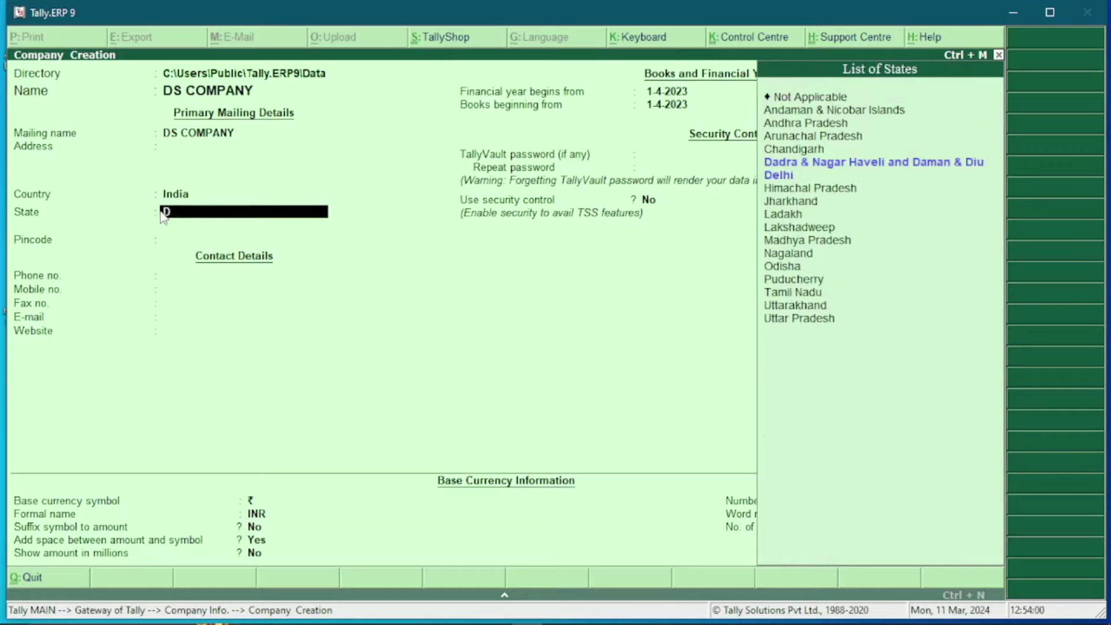
{"action": "key", "text": "Return"}
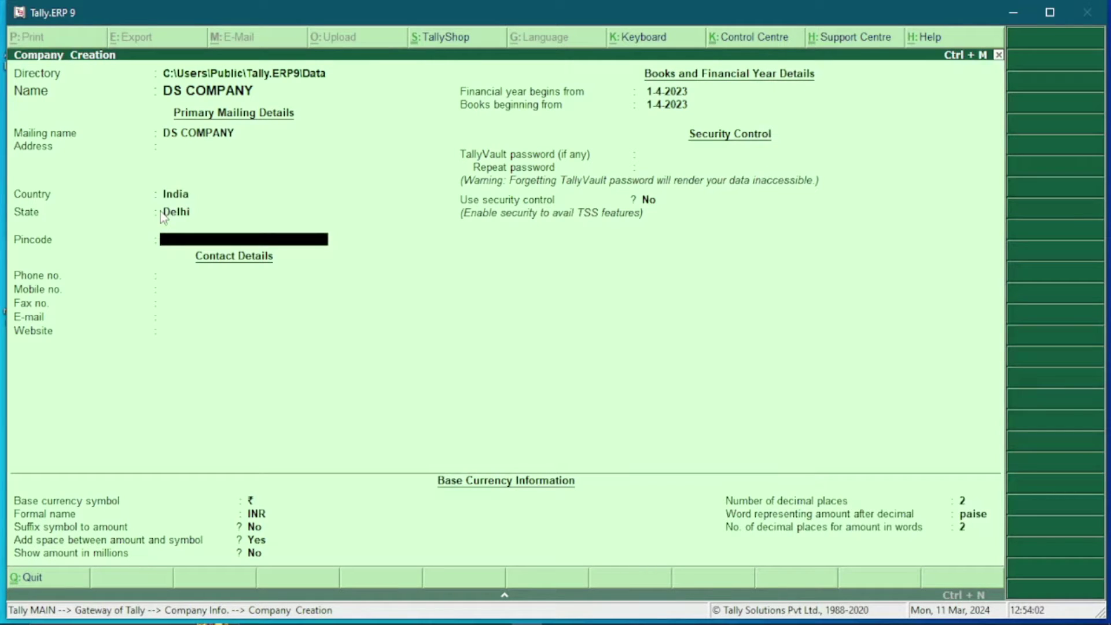
{"action": "type", "text": "1100001"}
{"action": "key", "text": "Return"}
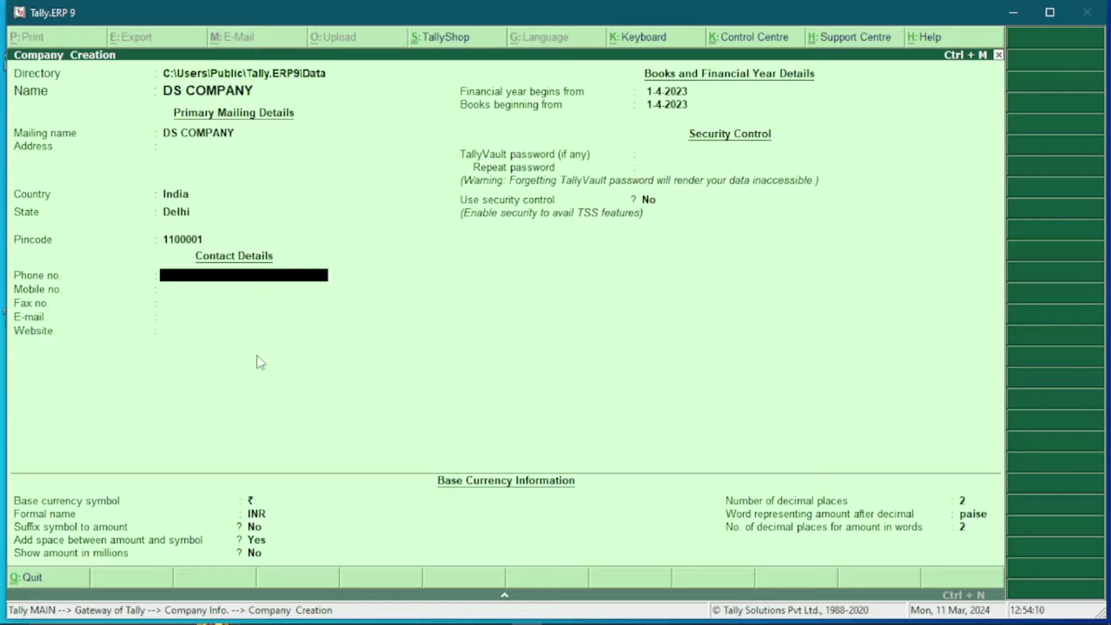
Step: Enter the company's phone number, leave the other contact fields blank, and keep 1-4-2023 as the financial year and books start date
{"action": "type", "text": "154545"}
{"action": "key", "text": "Return"}
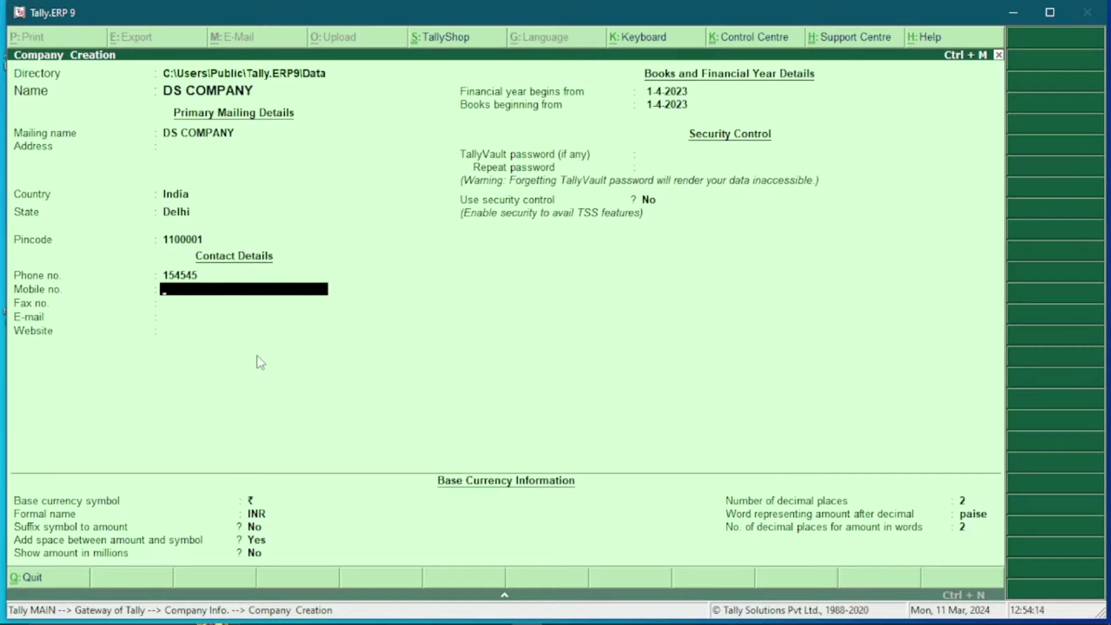
{"action": "key", "text": "Return"}
{"action": "key", "text": "Return"}
{"action": "key", "text": "Return"}
{"action": "key", "text": "Return"}
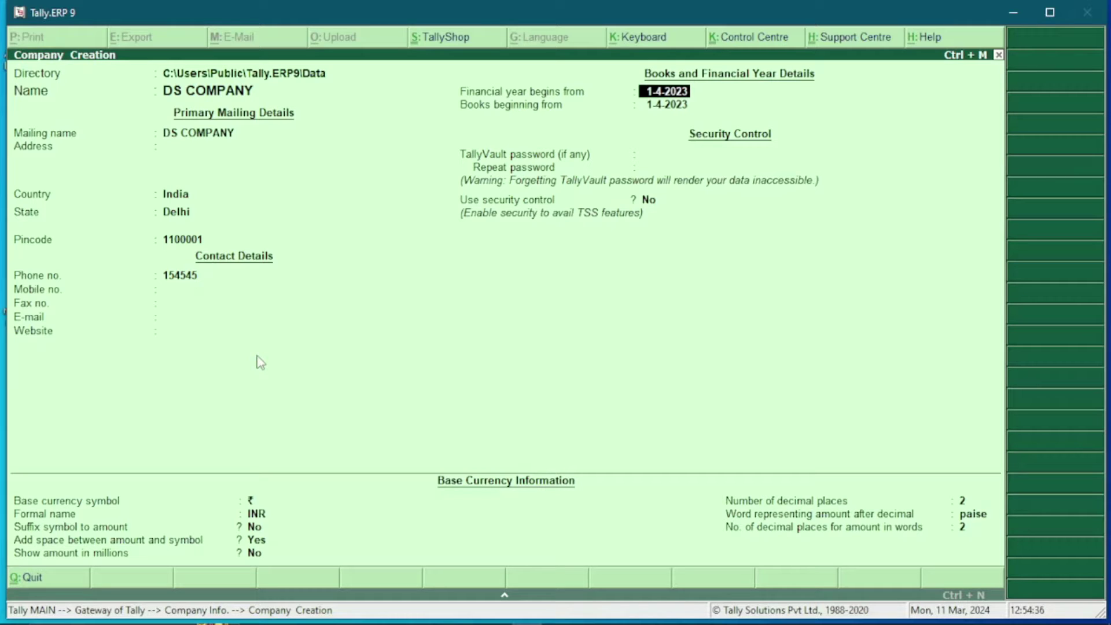
{"action": "key", "text": "Return"}
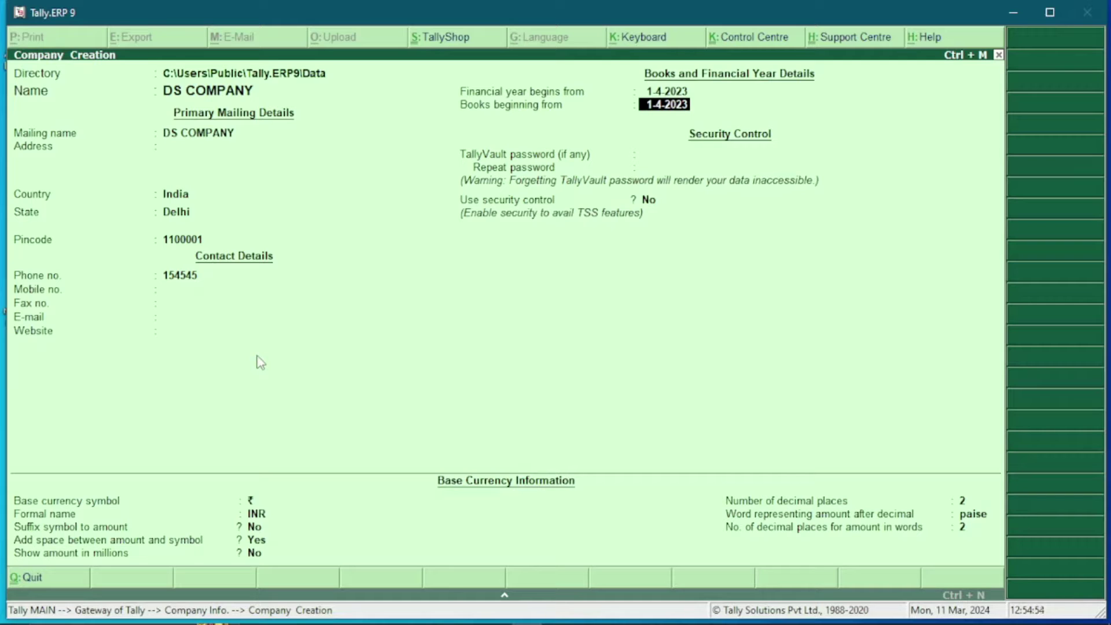
{"action": "key", "text": "Return"}
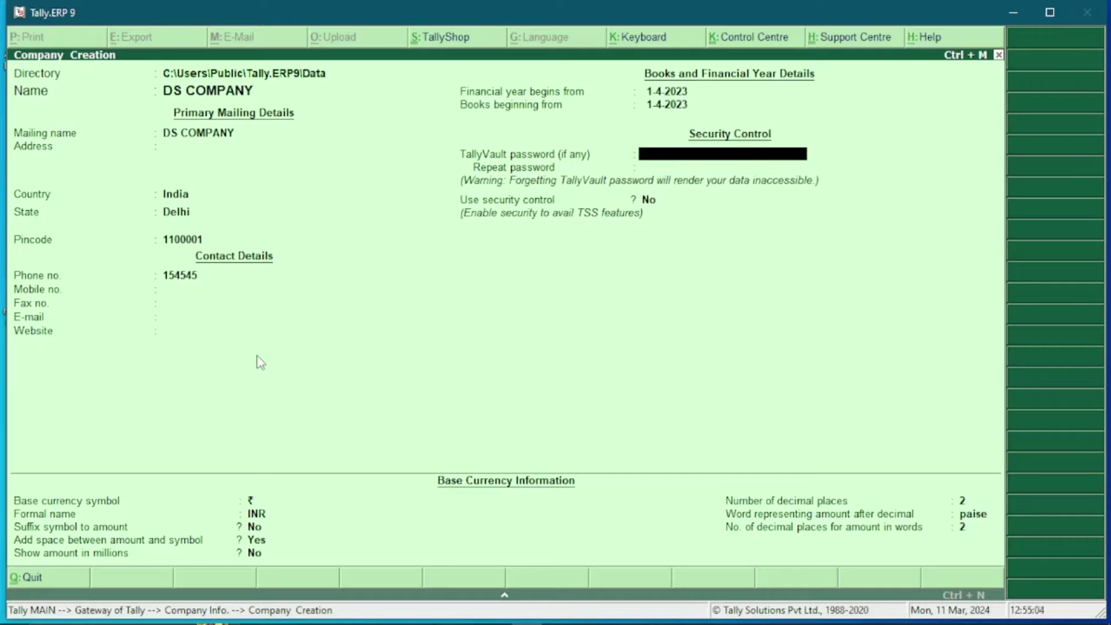
Step: Set a TallyVault password for the company and repeat it
{"action": "type", "text": "*"}
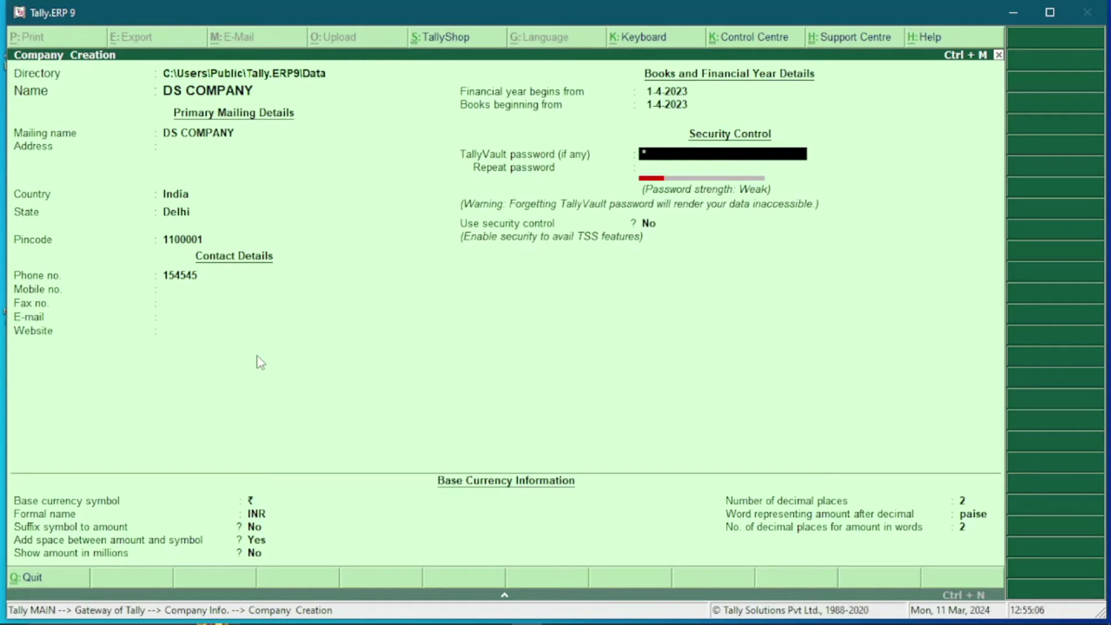
{"action": "type", "text": "**"}
{"action": "key", "text": "Return"}
{"action": "type", "text": "***"}
{"action": "key", "text": "Return"}
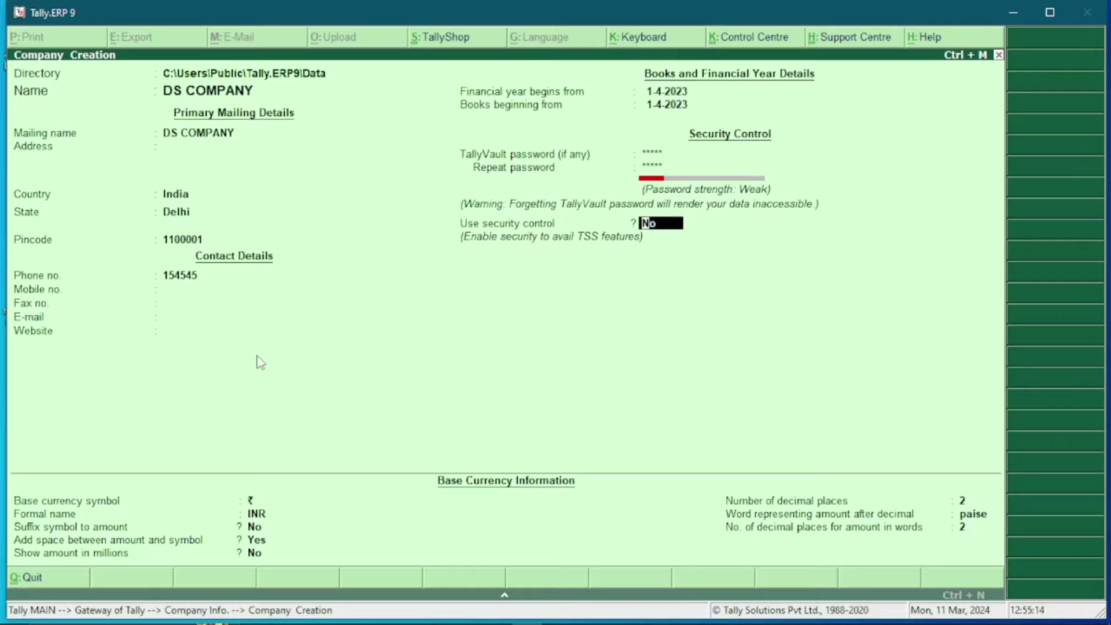
Step: Keep security control set to No and retain the default base currency settings
{"action": "key", "text": "Return"}
{"action": "key", "text": "Return"}
{"action": "key", "text": "Return"}
{"action": "key", "text": "Return"}
{"action": "key", "text": "Return"}
{"action": "key", "text": "Return"}
{"action": "key", "text": "Return"}
{"action": "key", "text": "Return"}
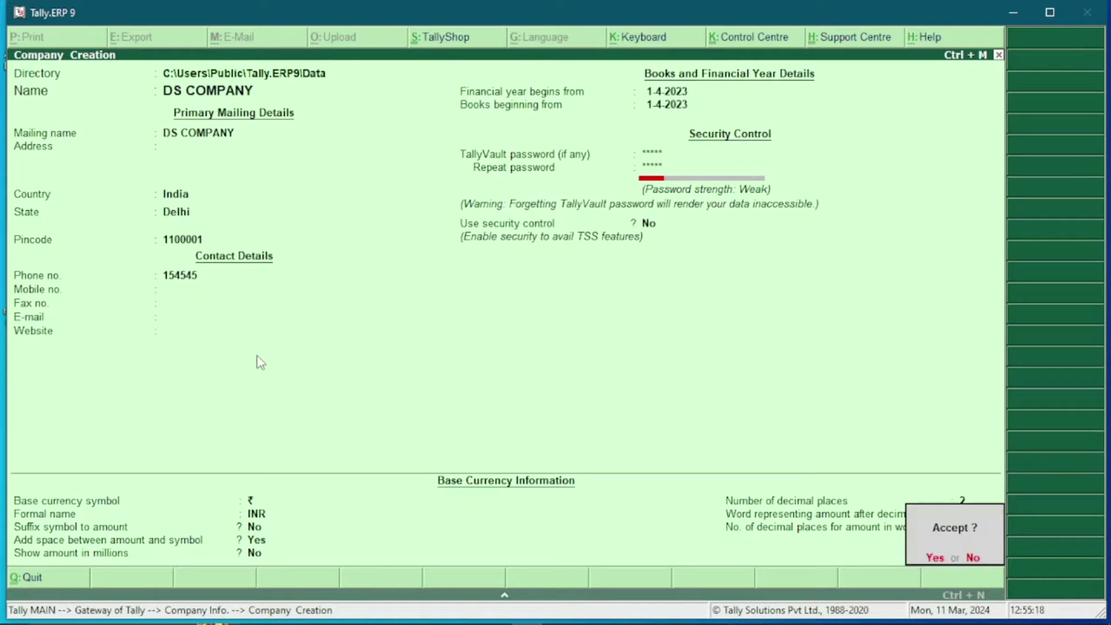
Step: Save the new company and enter its TallyVault password to open it
{"action": "key", "text": "Return"}
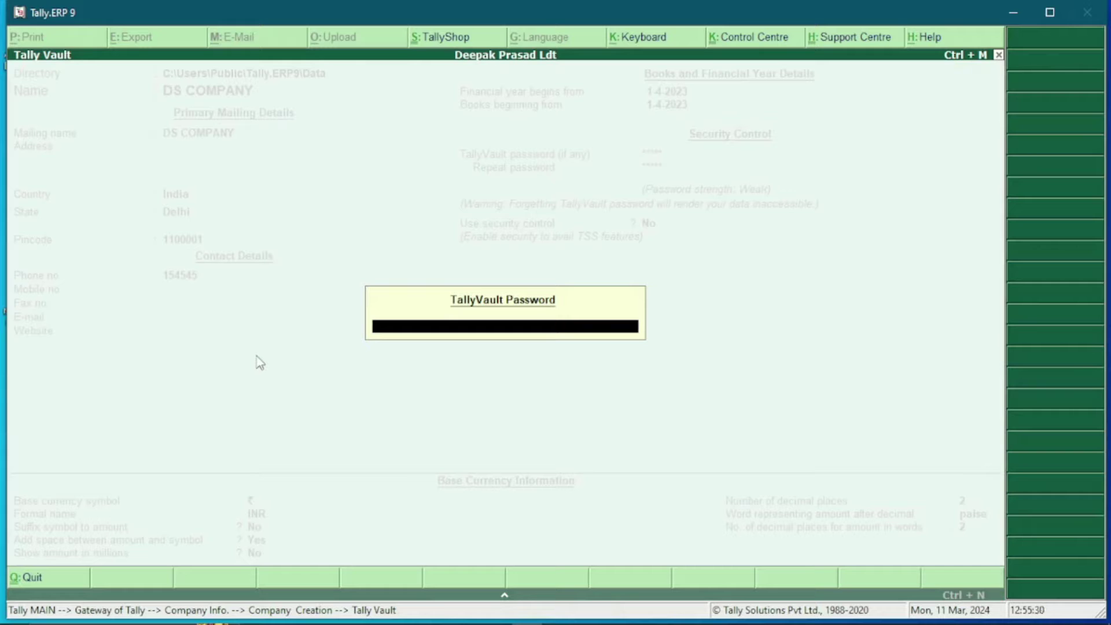
{"action": "type", "text": "*"}
{"action": "key", "text": "Return"}
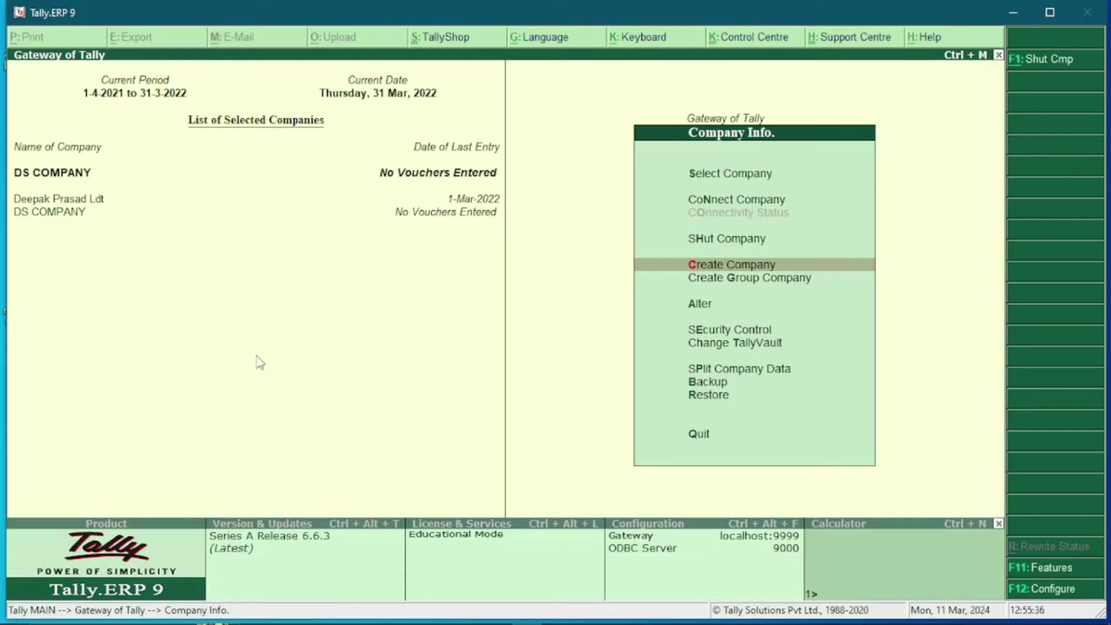
Step: Return to the Gateway of Tally and open the company features
{"action": "key", "text": "Up"}
{"action": "key", "text": "Up"}
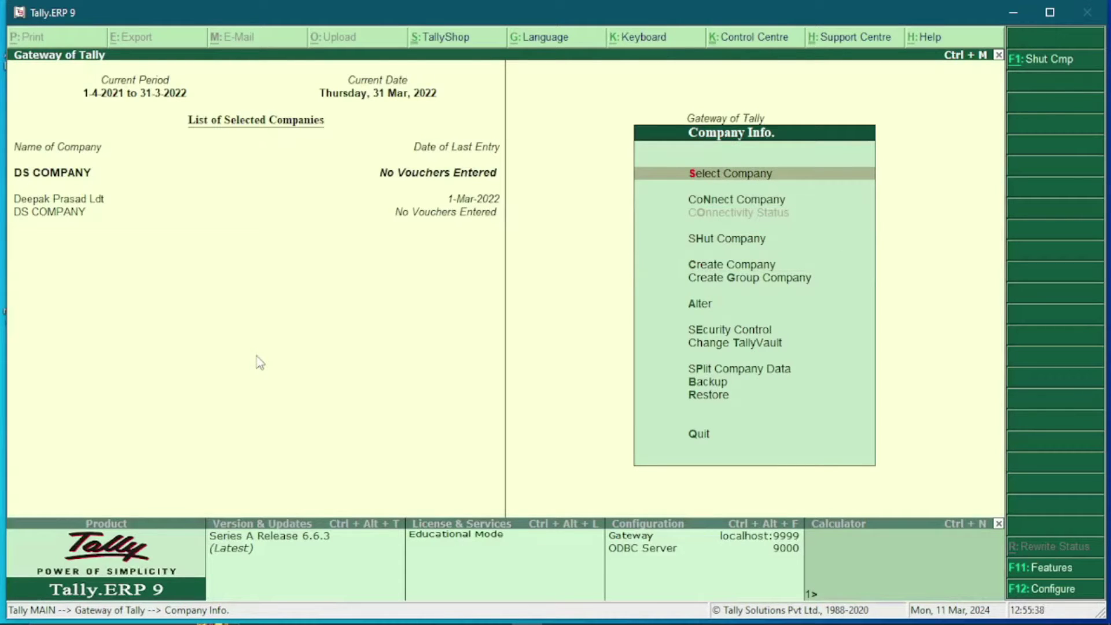
{"action": "key", "text": "Escape"}
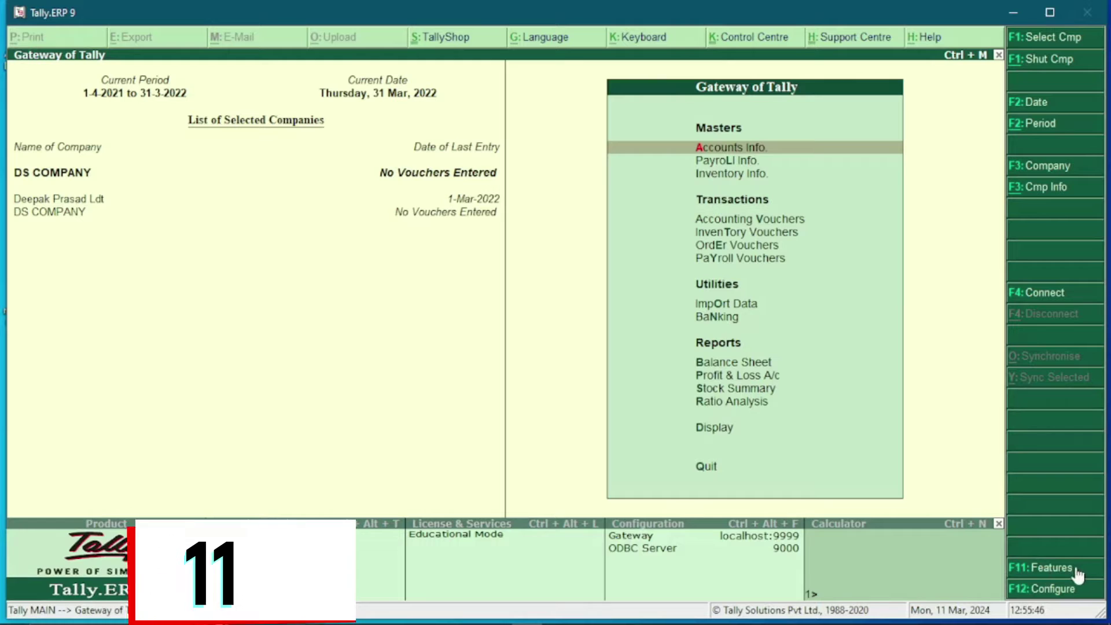
{"action": "left_click", "coordinate": [1038, 568]}
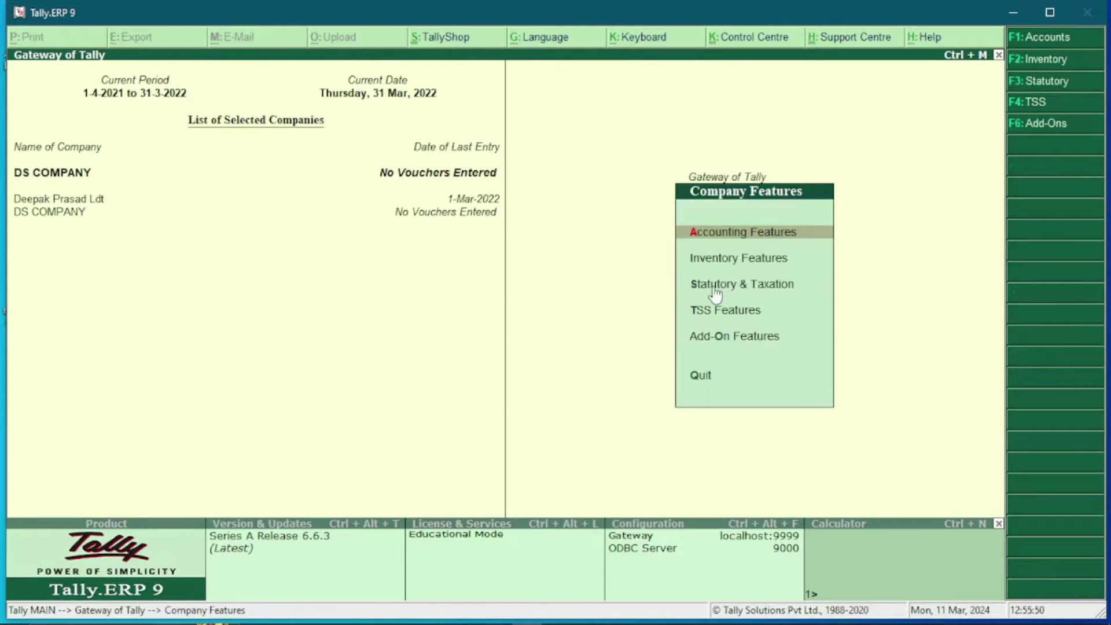
{"action": "left_click", "coordinate": [689, 288]}
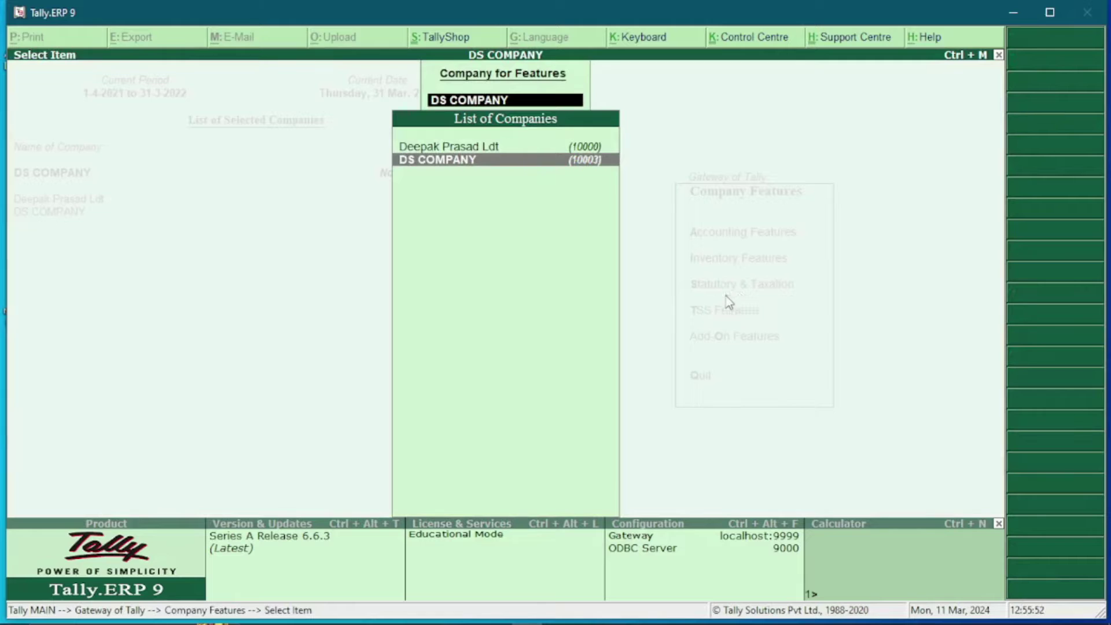
{"action": "key", "text": "BackSpace"}
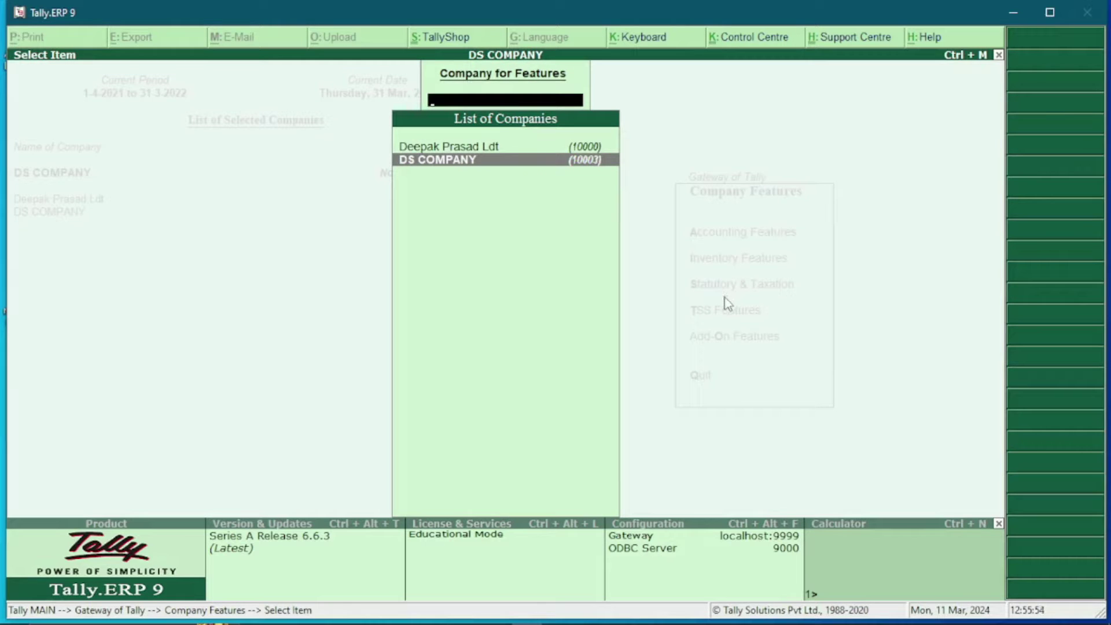
{"action": "key", "text": "Escape"}
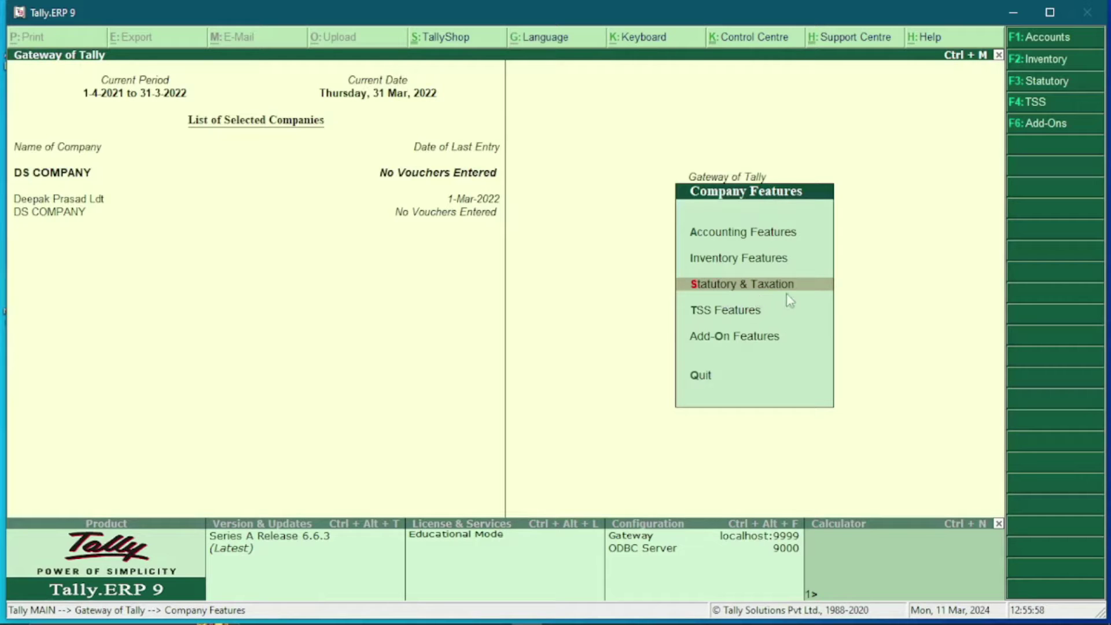
Step: Enable GST in the Statutory & Taxation features of DS COMPANY and choose to set its GST details
{"action": "key", "text": "Return"}
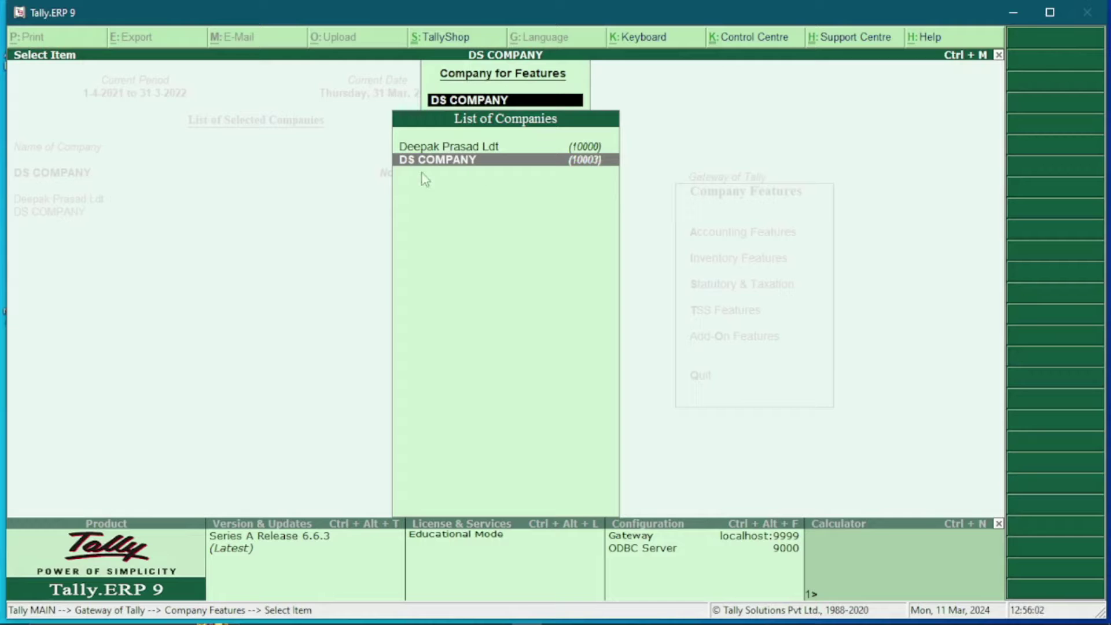
{"action": "left_click", "coordinate": [485, 163]}
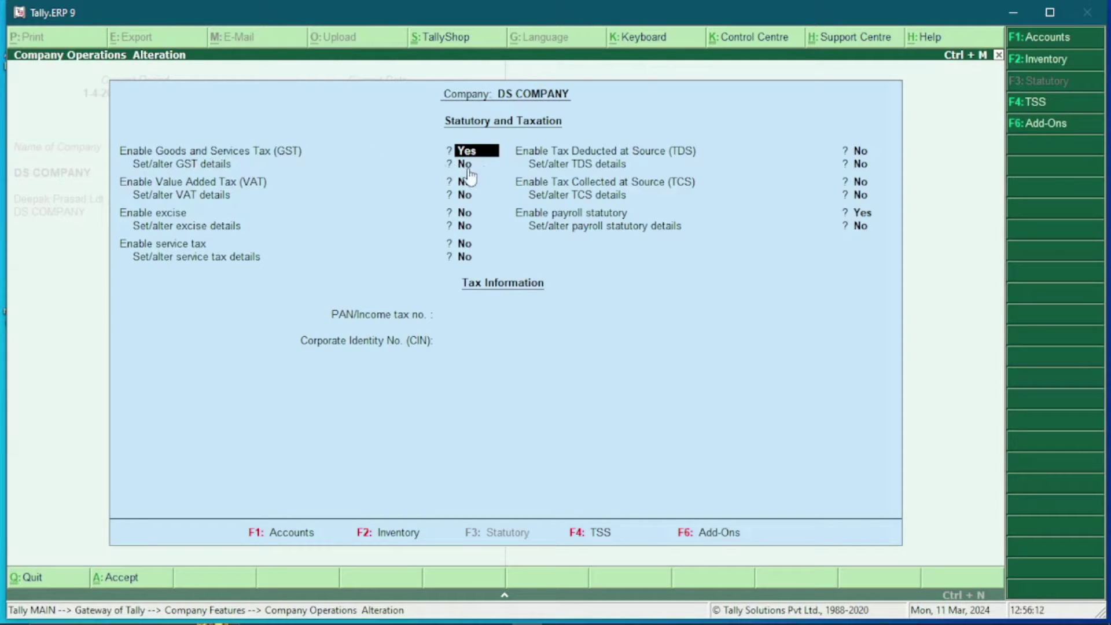
{"action": "type", "text": "Y"}
{"action": "key", "text": "Return"}
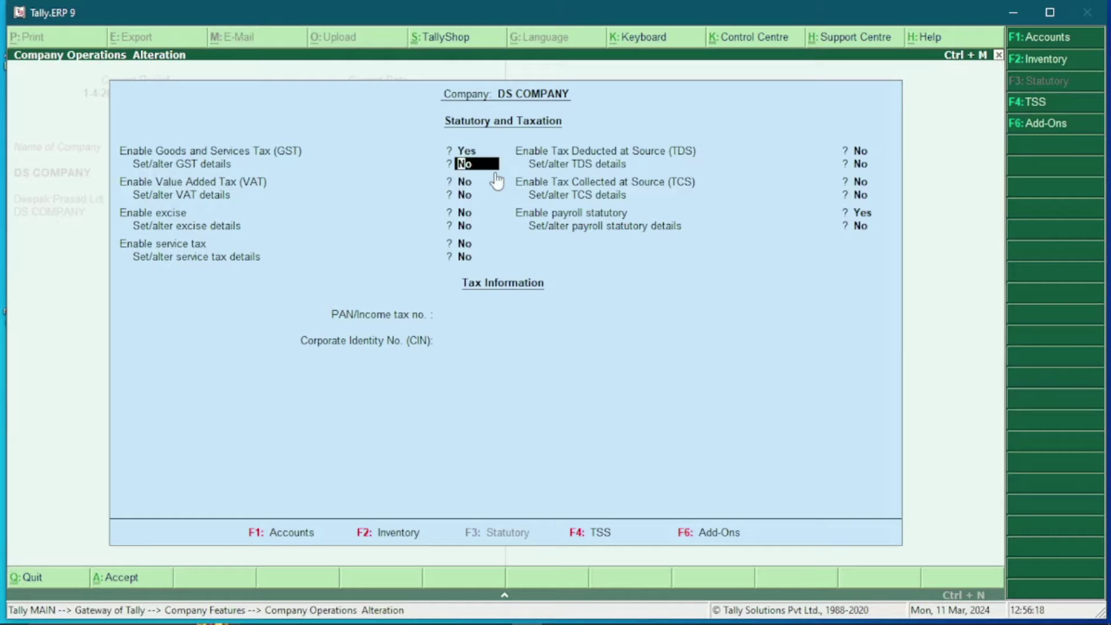
{"action": "type", "text": "y"}
{"action": "key", "text": "Return"}
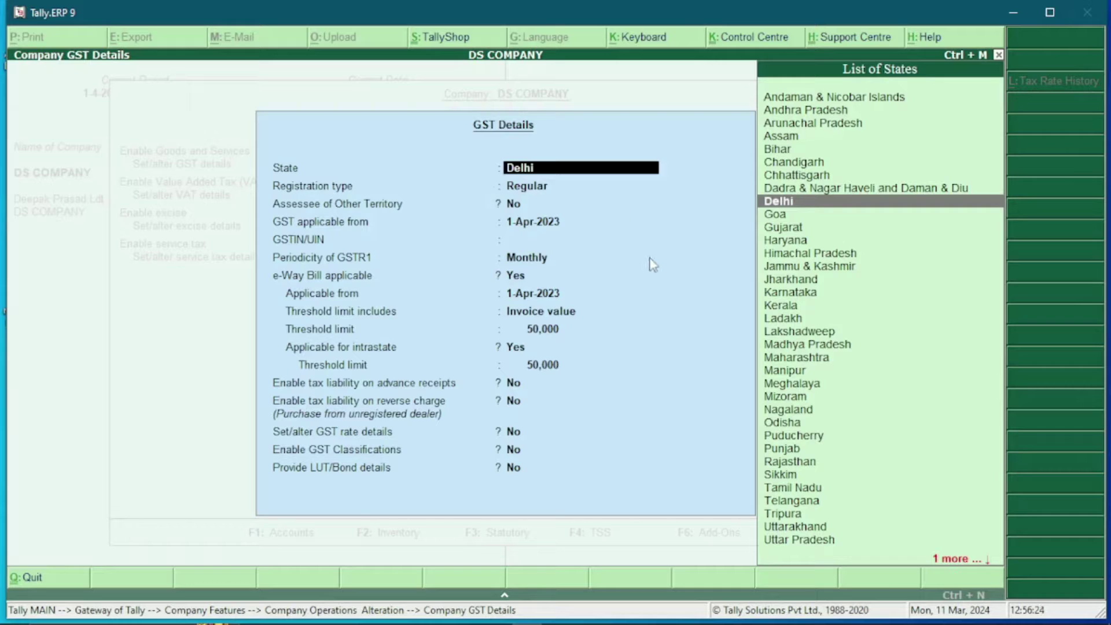
Step: Set the GST details to Delhi, Regular registration, no other territory, applicable from 1-Apr-2023, and enter the company's GSTIN/UIN
{"action": "key", "text": "Return"}
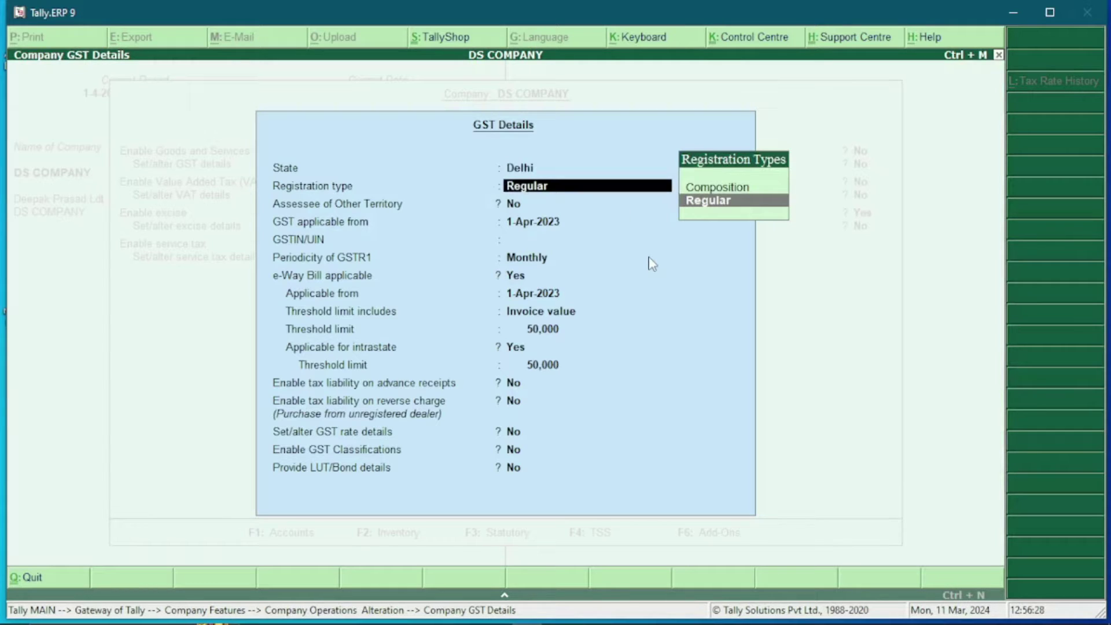
{"action": "key", "text": "Return"}
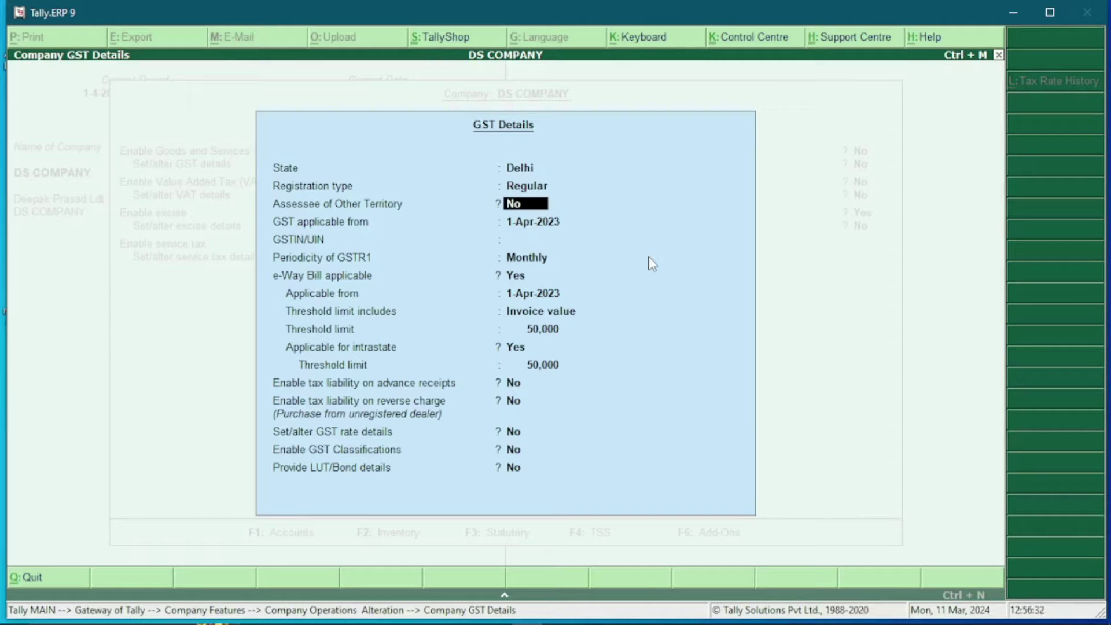
{"action": "key", "text": "Return"}
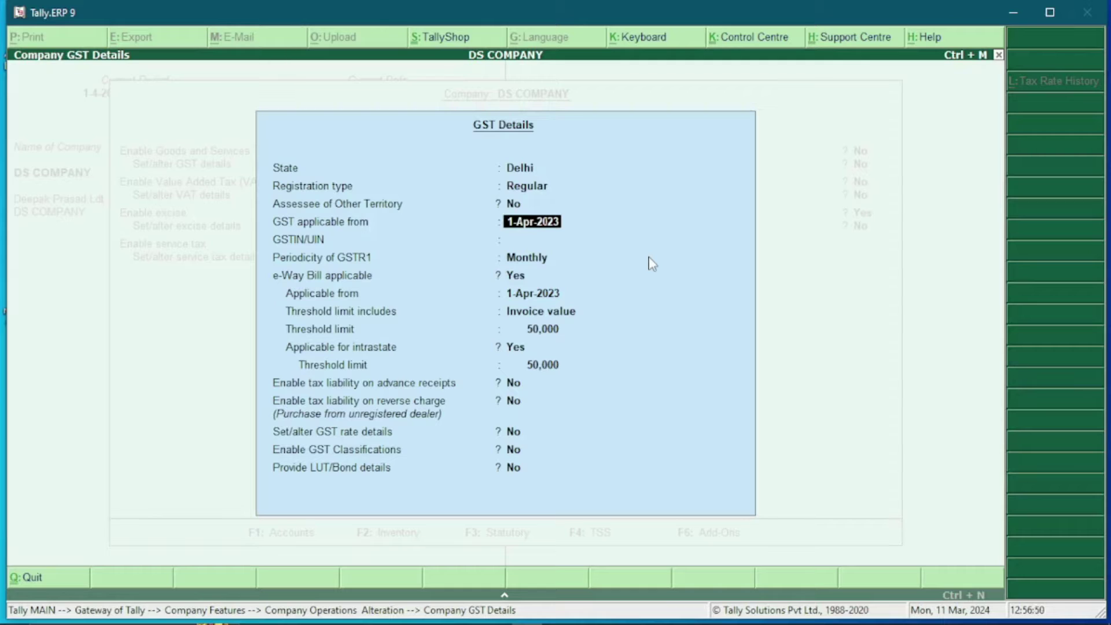
{"action": "key", "text": "Return"}
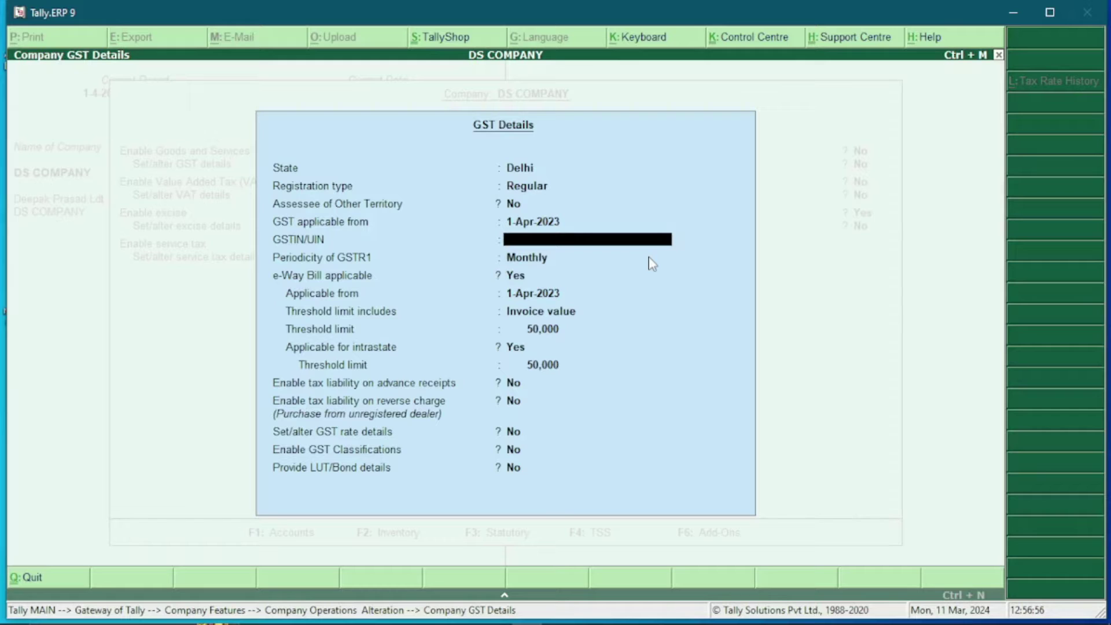
{"action": "key", "text": "ctrl+alt+v"}
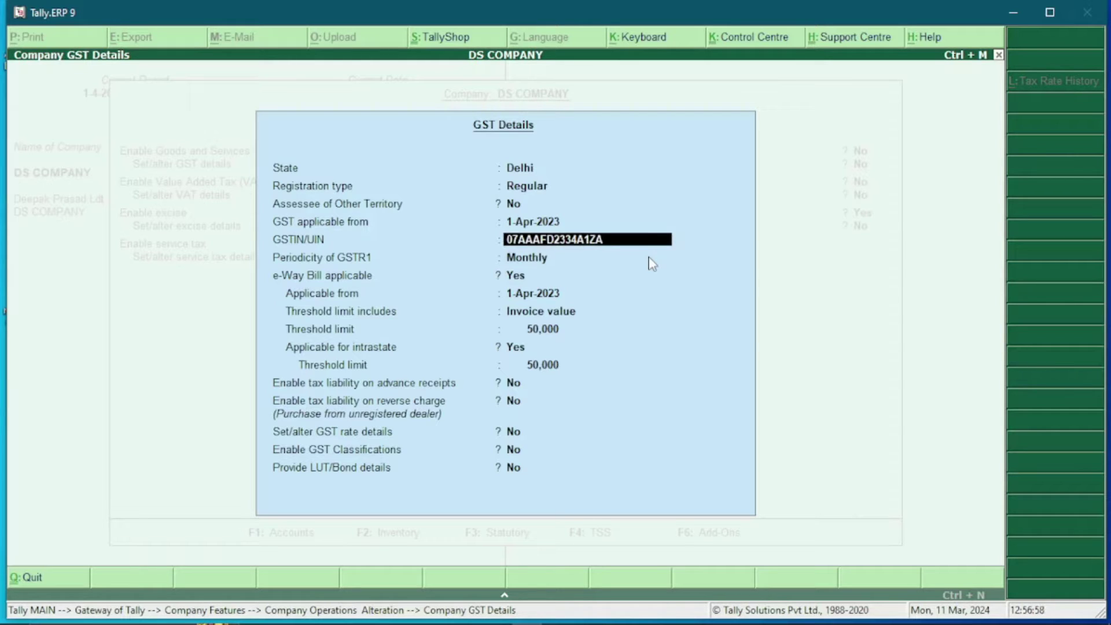
{"action": "key", "text": "Return"}
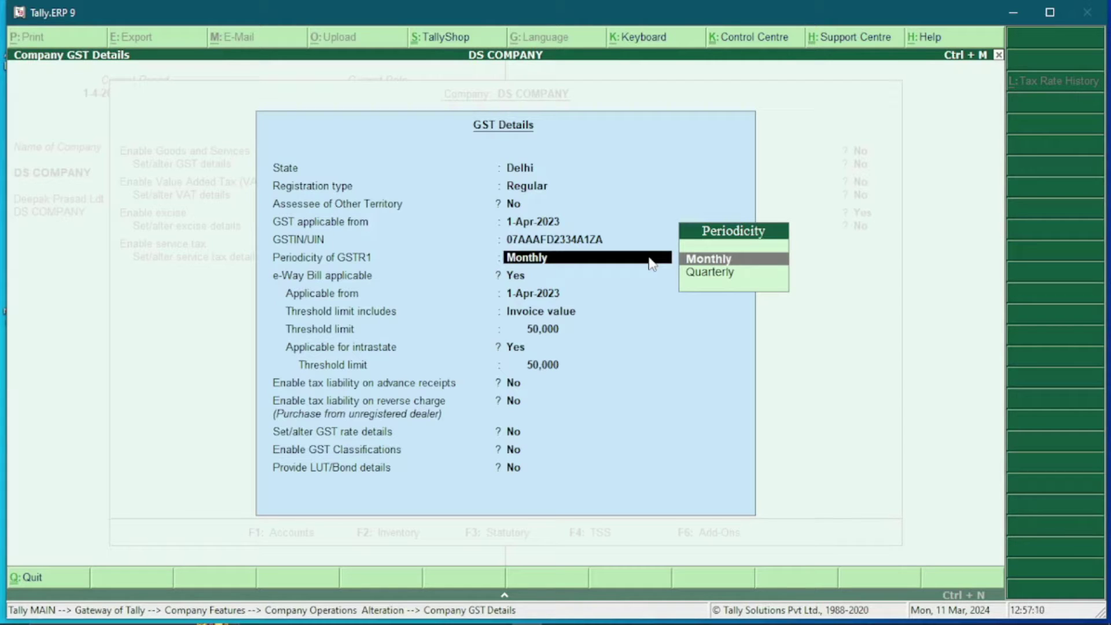
Step: Keep GSTR1 periodicity Monthly and e-Way Bill applicable from 1-Apr-2023 on invoice value, with 50,000 threshold limits, including intrastate
{"action": "key", "text": "Return"}
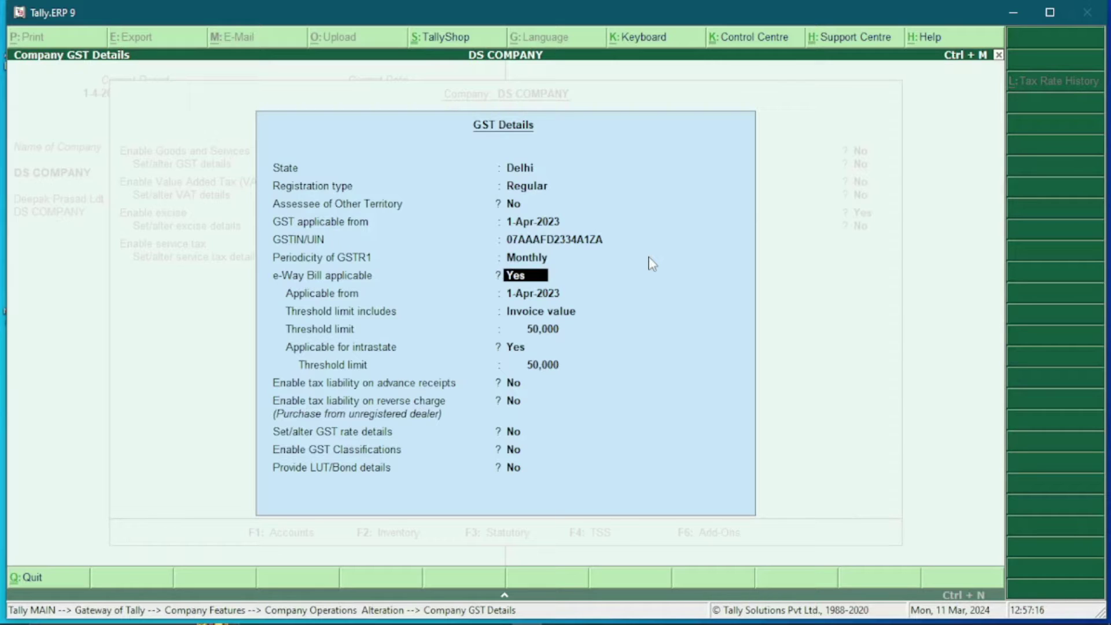
{"action": "key", "text": "Return"}
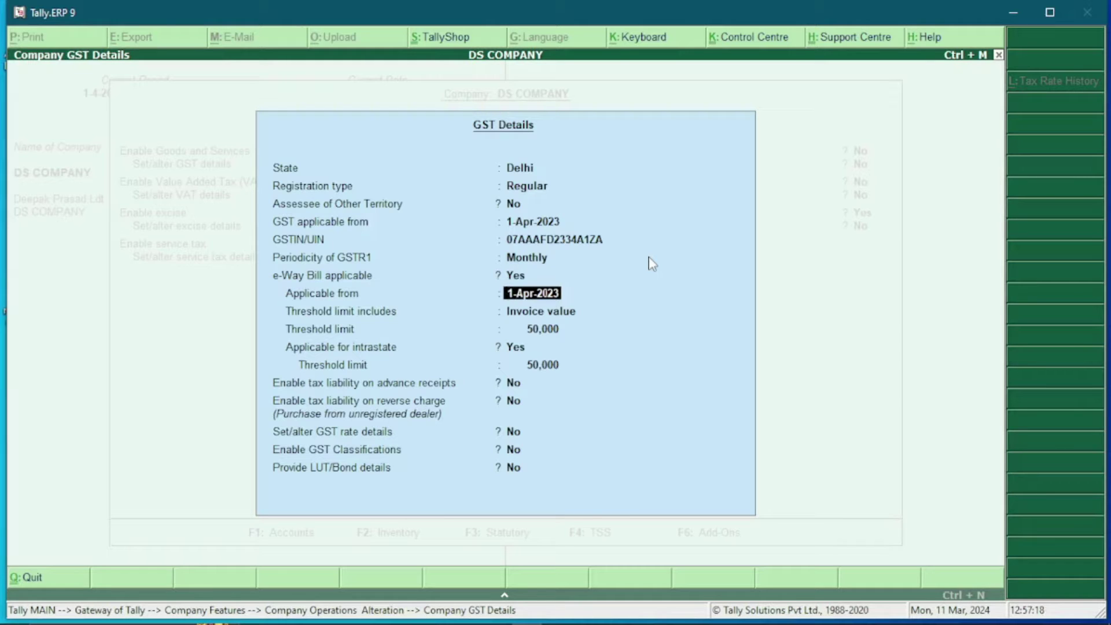
{"action": "key", "text": "Return"}
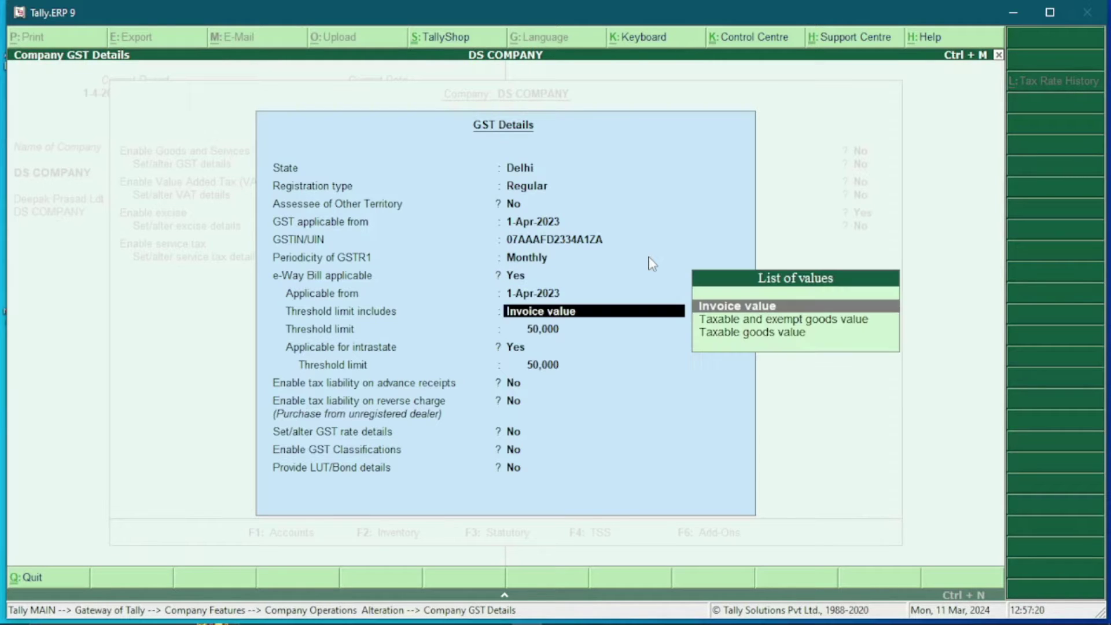
{"action": "key", "text": "Return"}
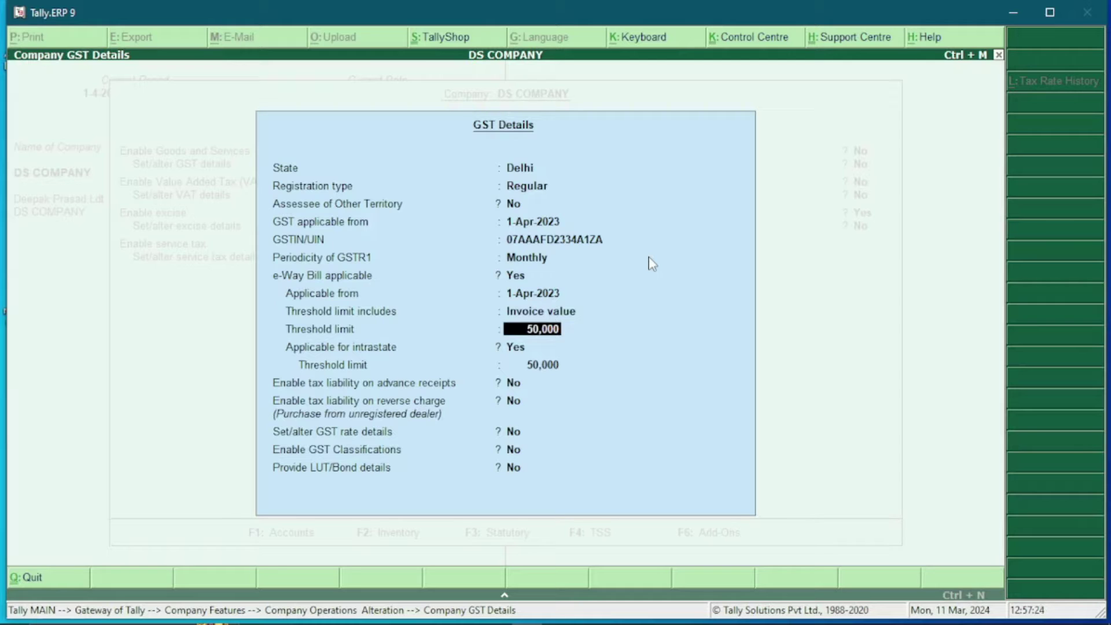
{"action": "key", "text": "Return"}
{"action": "key", "text": "Return"}
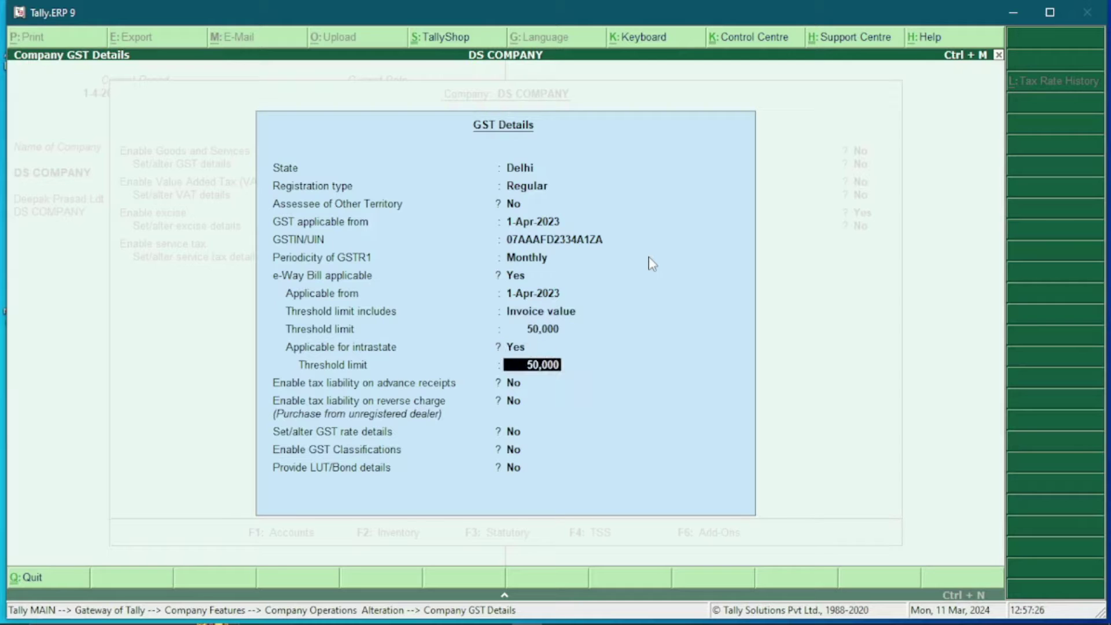
{"action": "key", "text": "Return"}
Step: Leave advance-receipt and reverse-charge liability, GST rate details, classifications and LUT/Bond details at No, and accept the GST details
{"action": "key", "text": "Return"}
{"action": "key", "text": "Return"}
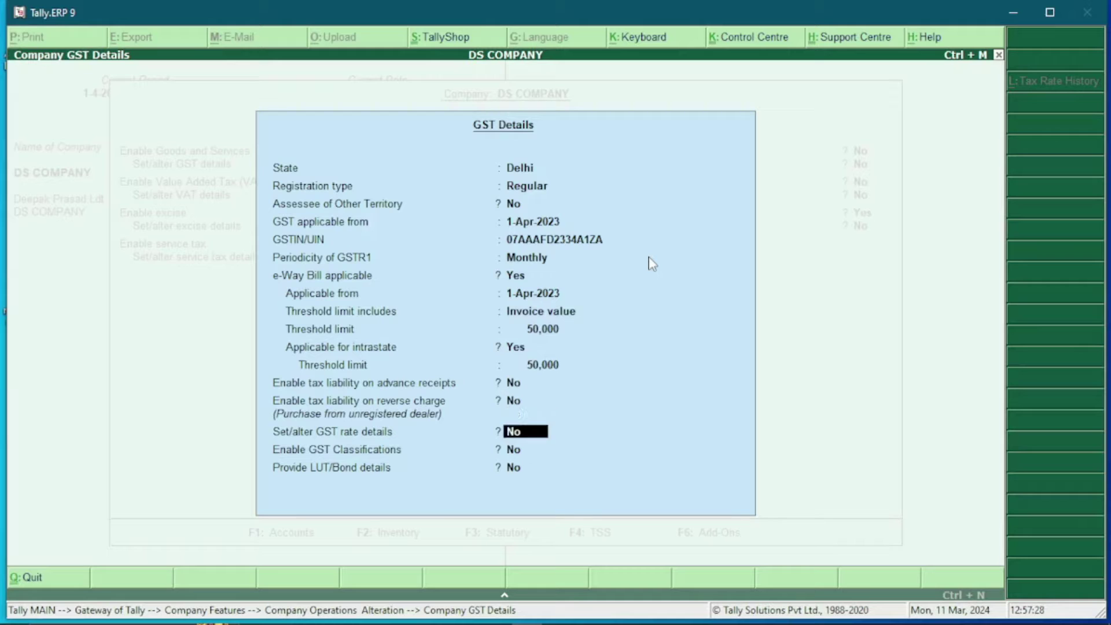
{"action": "key", "text": "Return"}
{"action": "key", "text": "Return"}
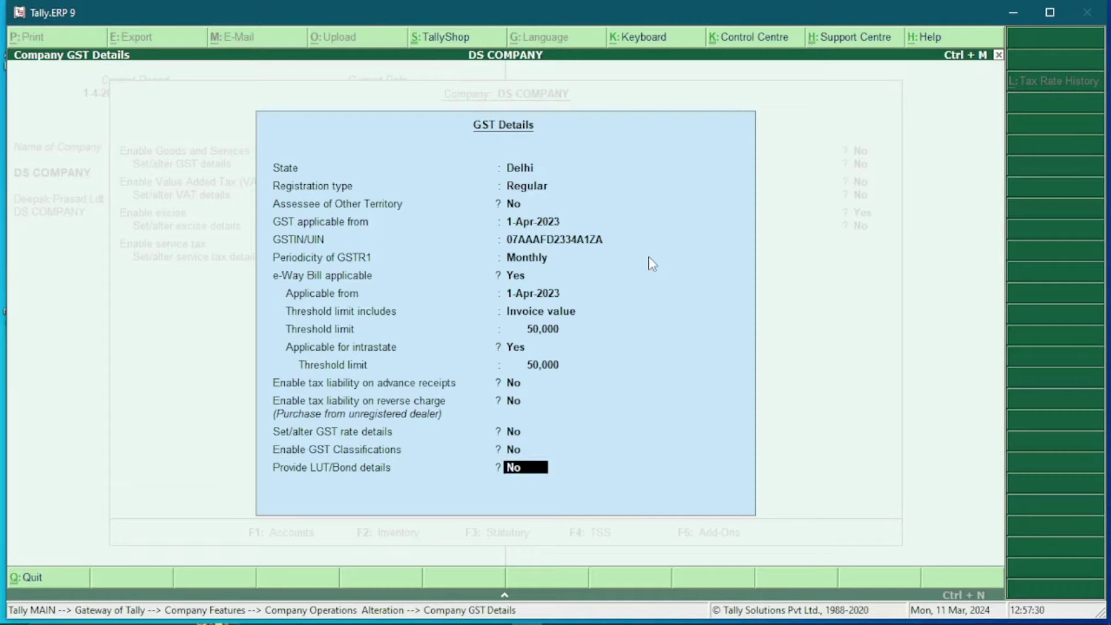
{"action": "key", "text": "Return"}
{"action": "key", "text": "Return"}
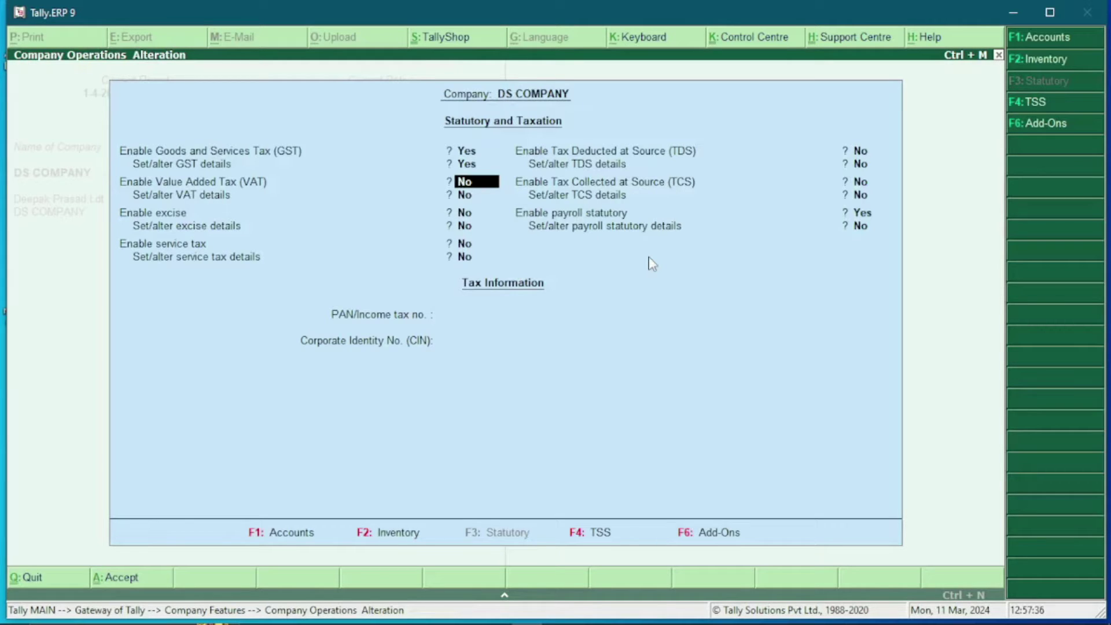
Step: Save the Statutory and Taxation features of DS COMPANY and return to the Gateway of Tally
{"action": "key", "text": "ctrl+a"}
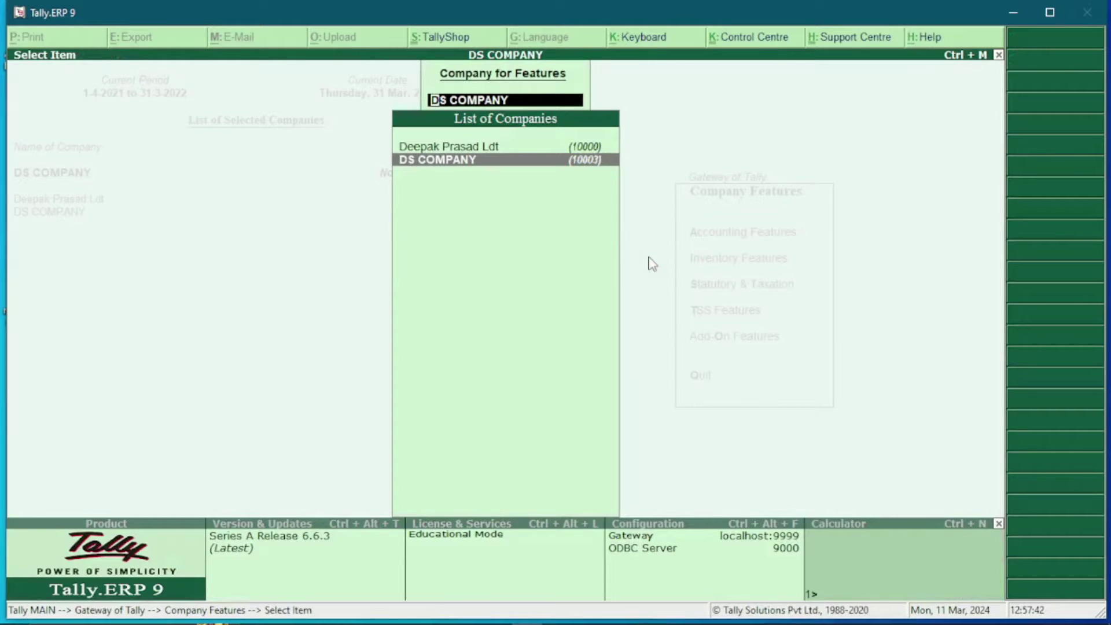
{"action": "key", "text": "Escape"}
{"action": "key", "text": "Escape"}
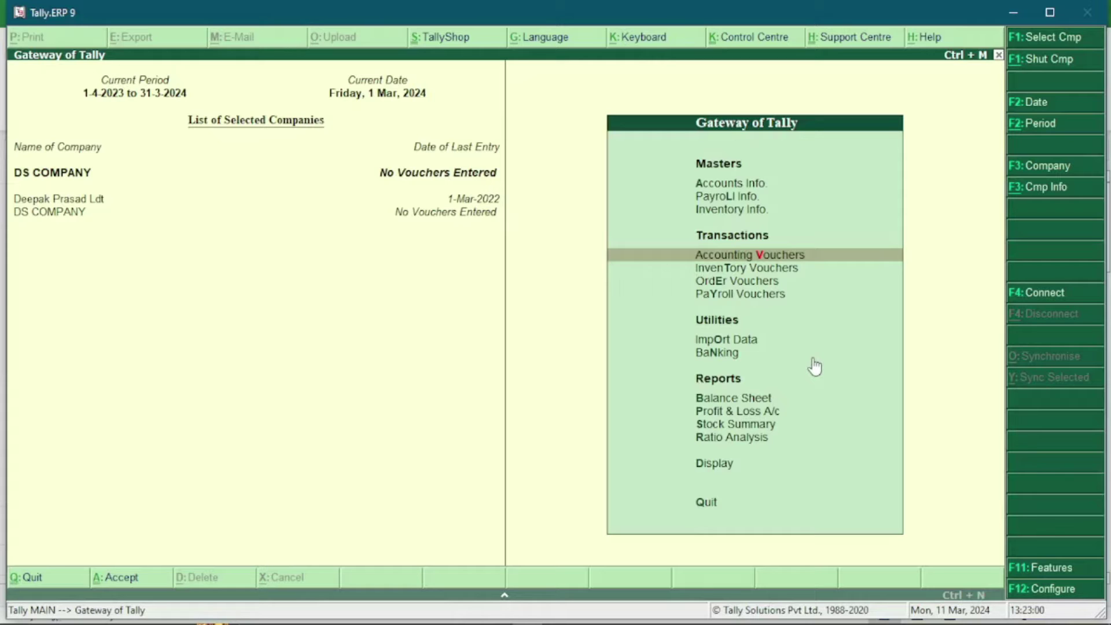
Step: Start a new purchase voucher under Accounting Vouchers and set its date to 01/03/2024
{"action": "key", "text": "Down"}
{"action": "key", "text": "Up"}
{"action": "key", "text": "Return"}
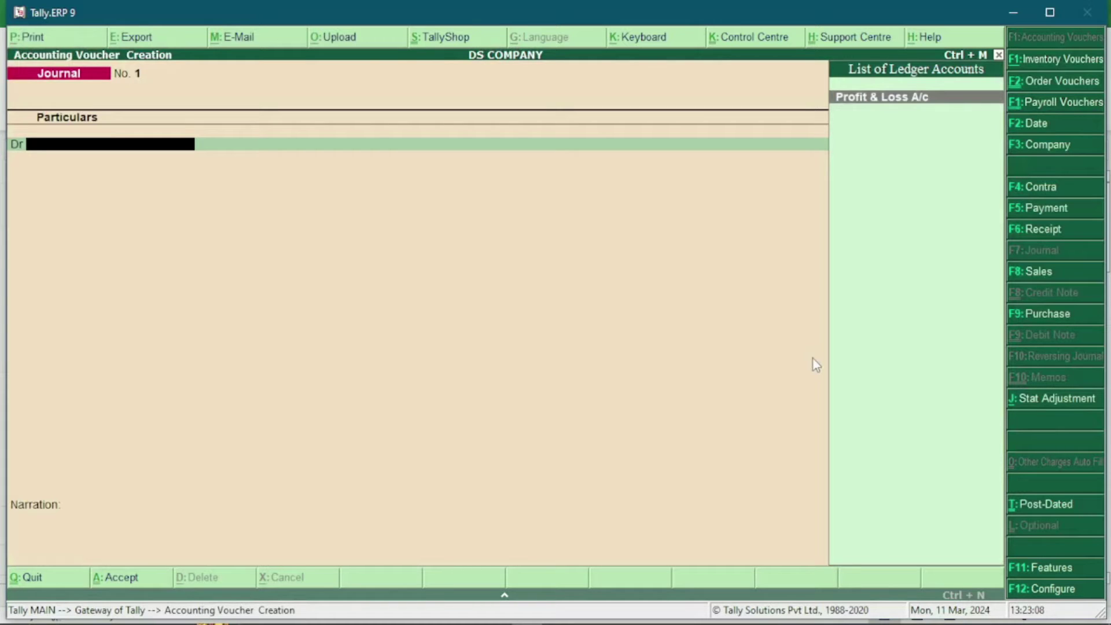
{"action": "left_click", "coordinate": [1043, 316]}
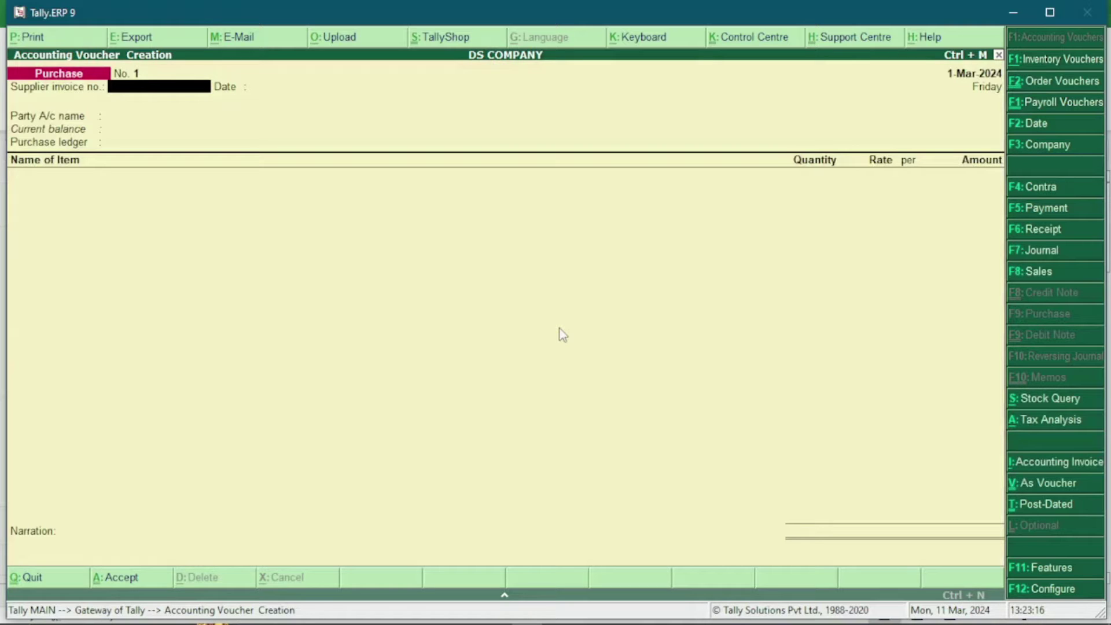
{"action": "key", "text": "F2"}
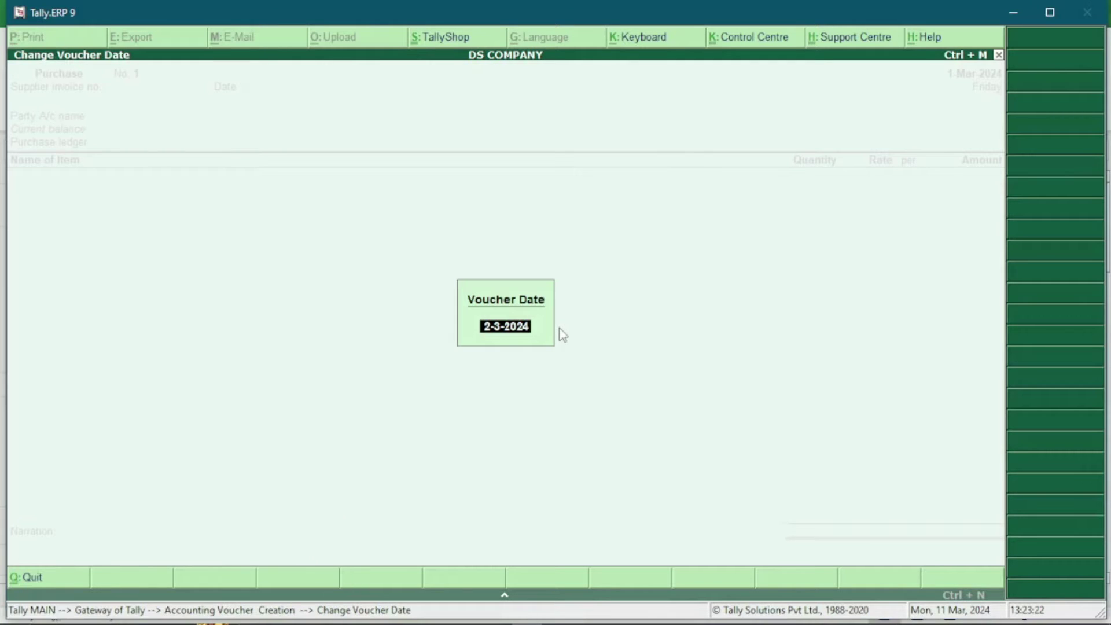
{"action": "type", "text": "01/03/2024"}
{"action": "key", "text": "Return"}
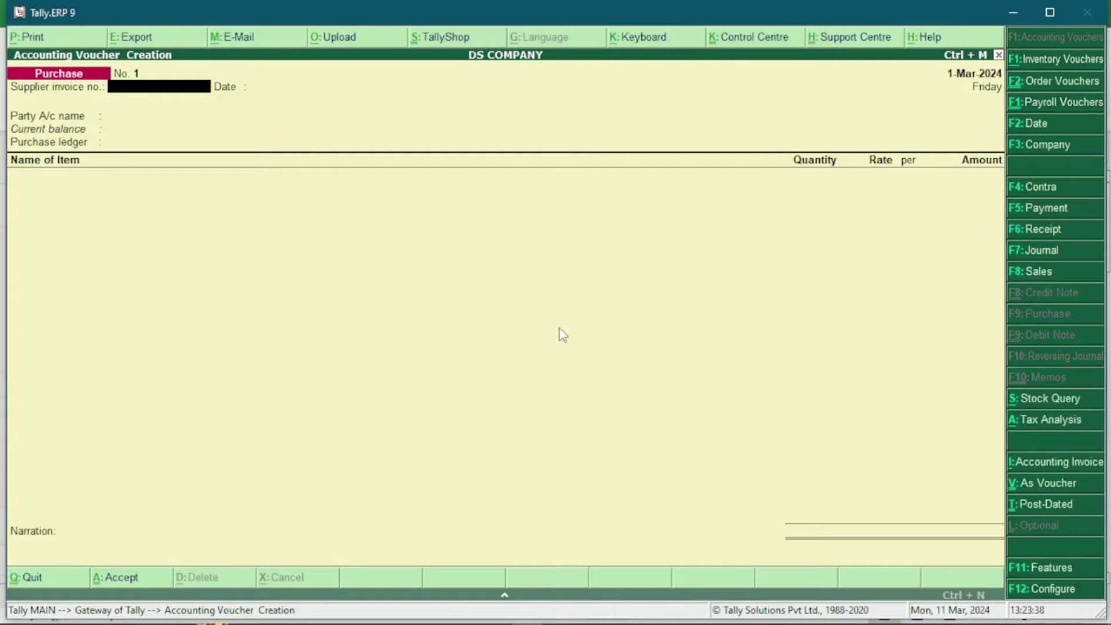
Step: Look up the invoice number on the tax invoice in Excel and enter T129 as the voucher's supplier invoice number in Tally
{"action": "key", "text": "alt+Tab"}
{"action": "key", "text": "alt+Tab"}
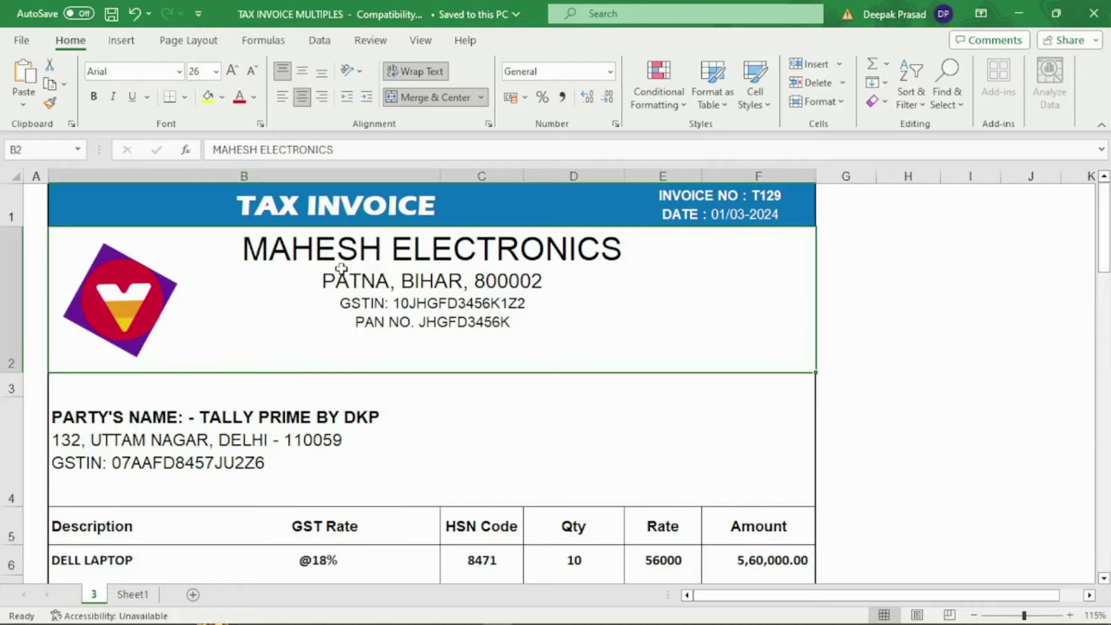
{"action": "key", "text": "alt+Tab"}
{"action": "left_click", "coordinate": [434, 310]}
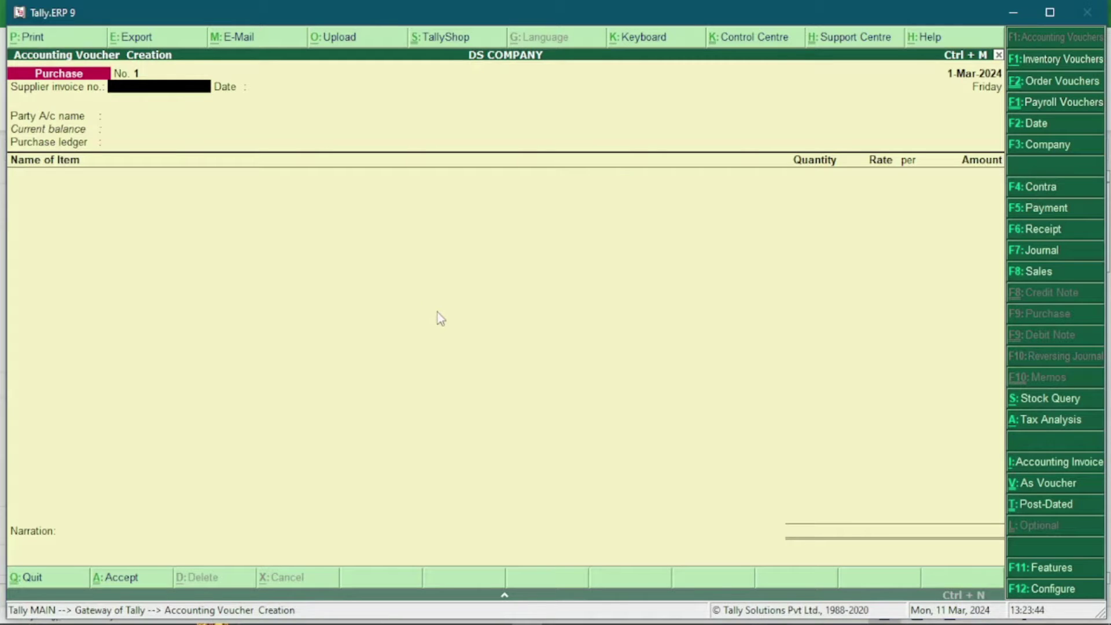
{"action": "key", "text": "alt+Tab"}
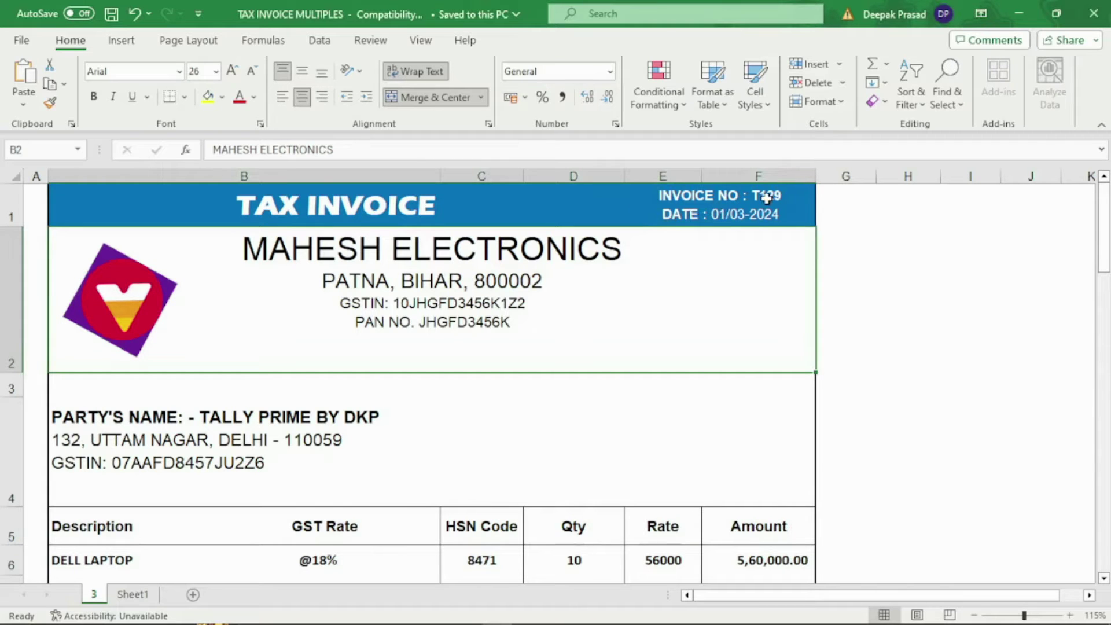
{"action": "left_click", "coordinate": [736, 219]}
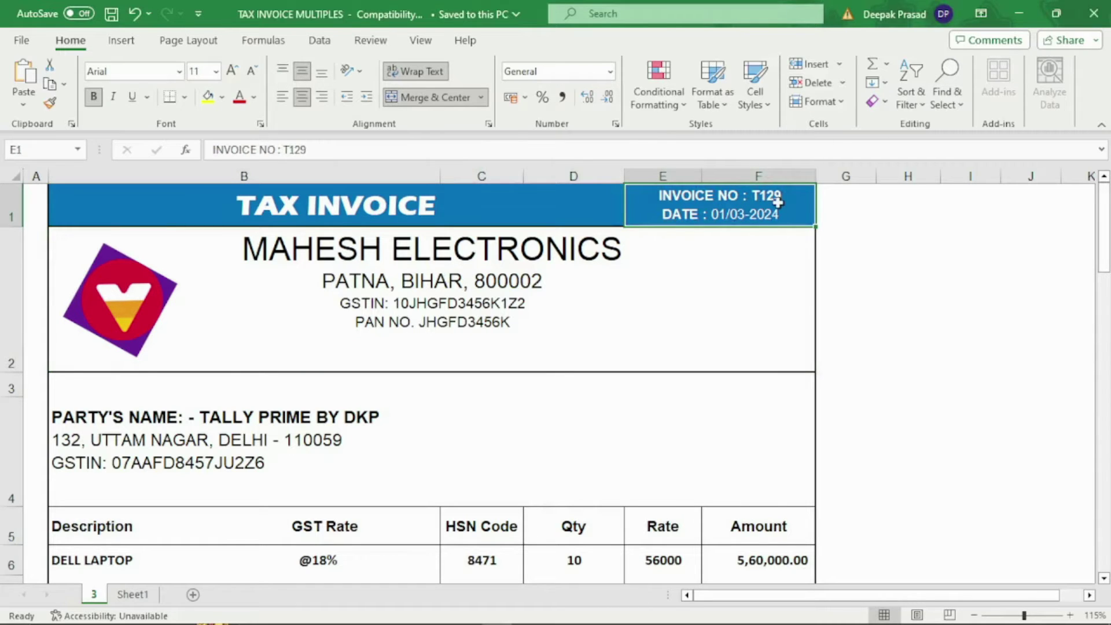
{"action": "key", "text": "alt+Tab"}
{"action": "type", "text": "T129"}
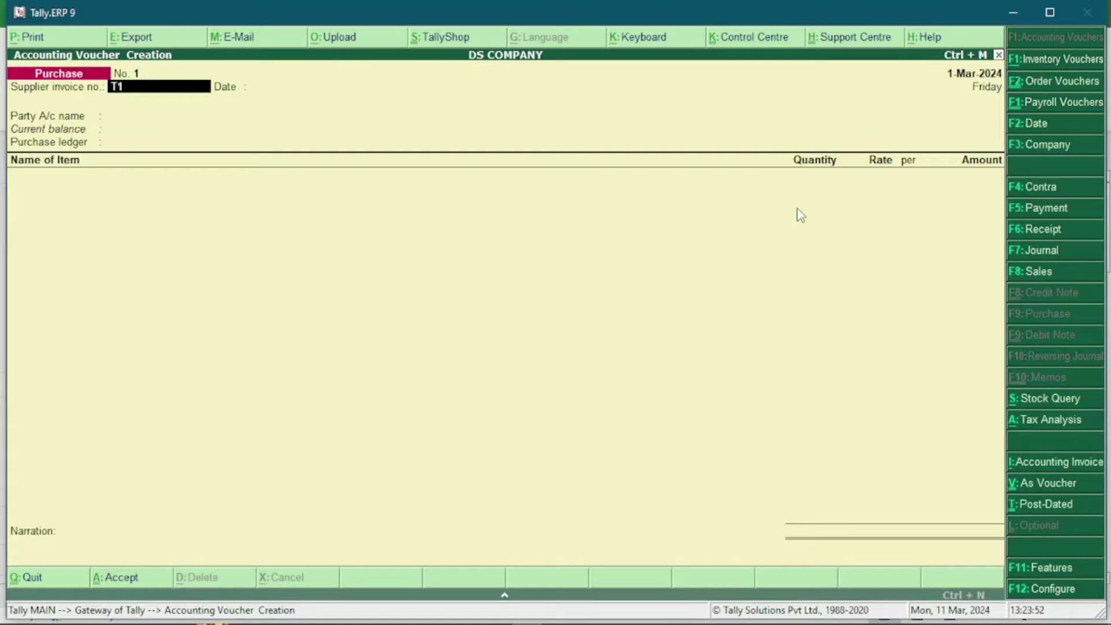
{"action": "key", "text": "Return"}
Step: Check the invoice date in the Excel tax invoice and enter 01/03/2024 as the supplier invoice date in the Tally voucher
{"action": "key", "text": "alt+Tab"}
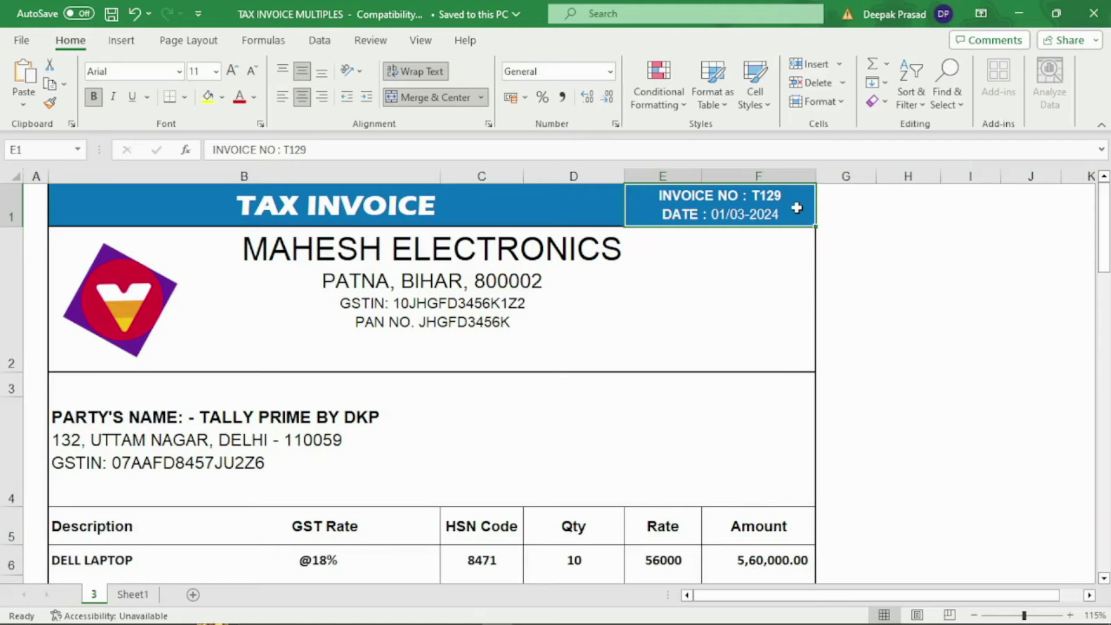
{"action": "key", "text": "Down"}
{"action": "key", "text": "Up"}
{"action": "key", "text": "alt+Tab"}
{"action": "type", "text": "01/03/"}
{"action": "type", "text": "2024"}
{"action": "key", "text": "Return"}
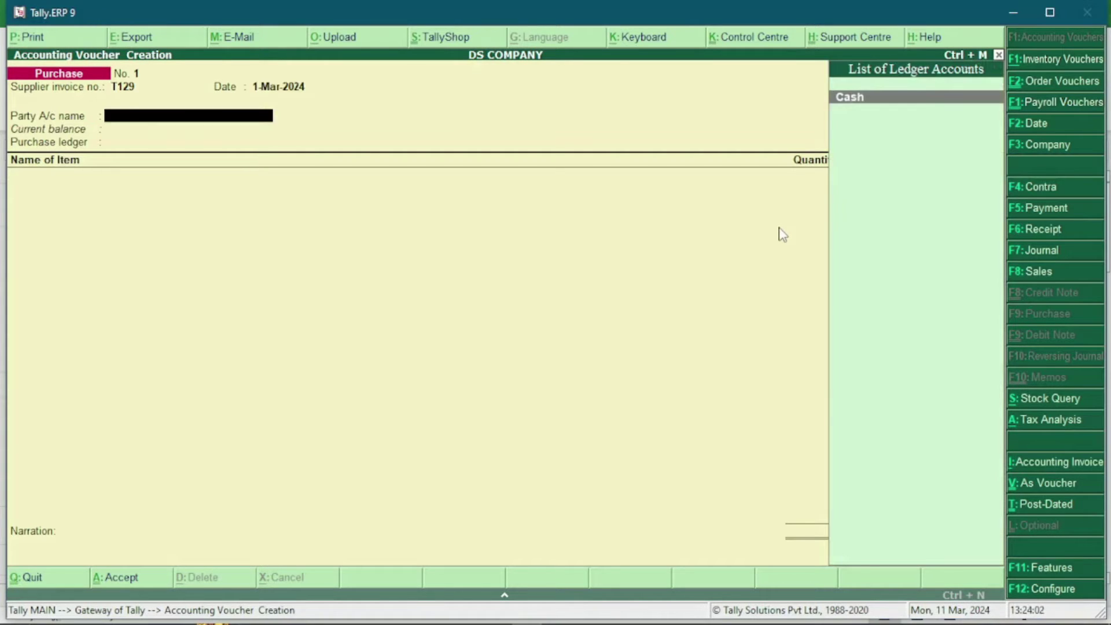
Step: Check the supplier on the Excel invoice and start a party ledger named MAHESH ELECTRONICS under Sundry Creditors in Tally
{"action": "key", "text": "alt+Tab"}
{"action": "left_click", "coordinate": [354, 254]}
{"action": "key", "text": "alt+Tab"}
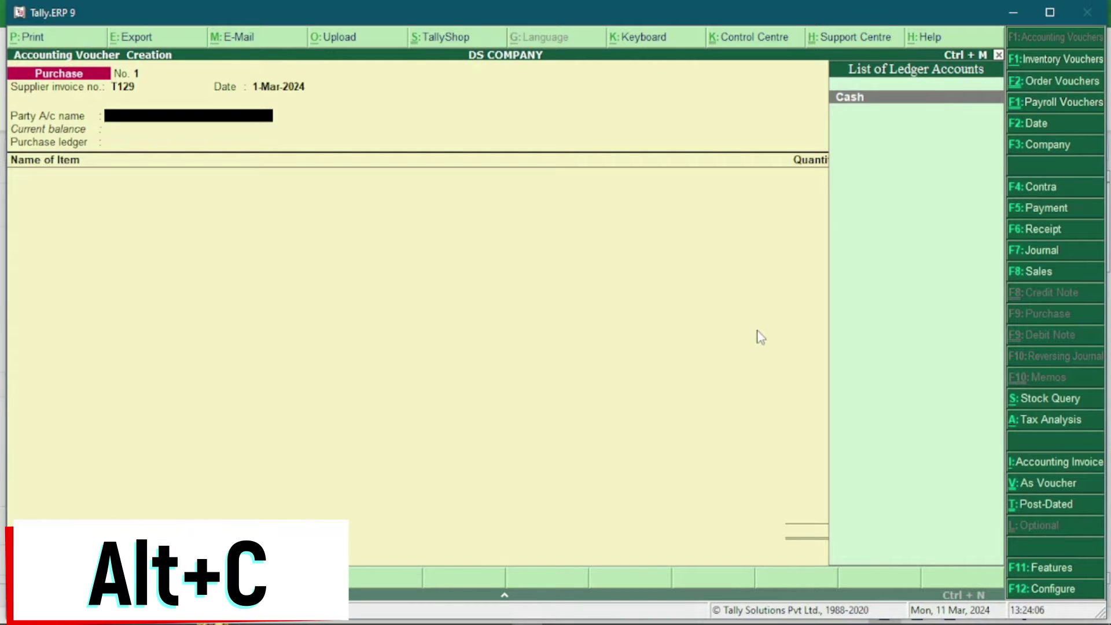
{"action": "key", "text": "alt+c"}
{"action": "type", "text": "MA"}
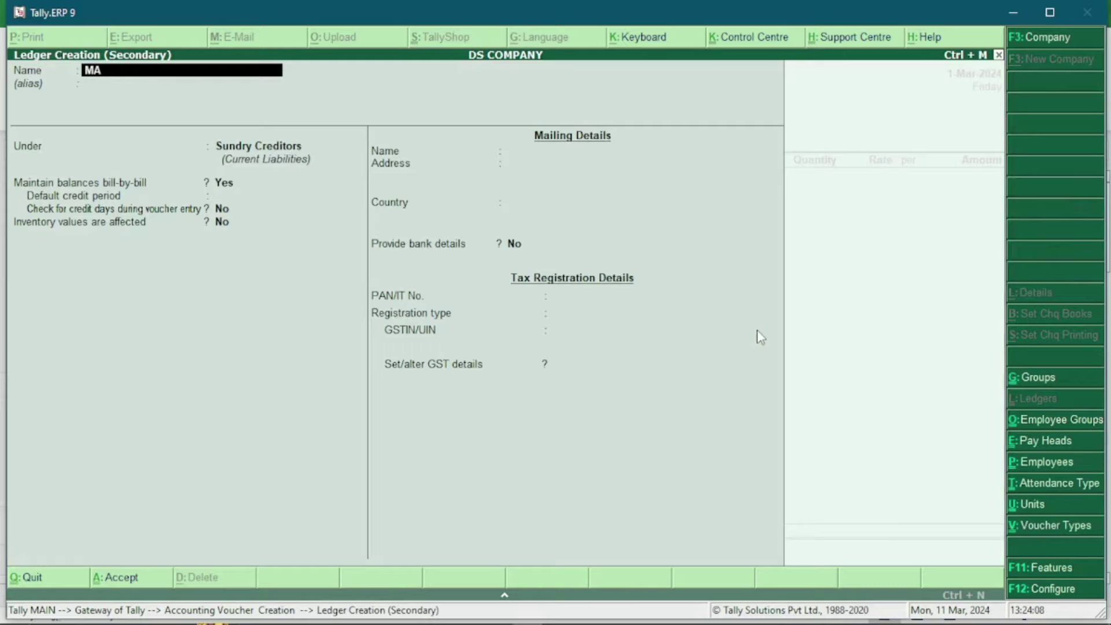
{"action": "type", "text": "HESH ELEC"}
{"action": "key", "text": "BackSpace"}
{"action": "type", "text": "ECTRONICS"}
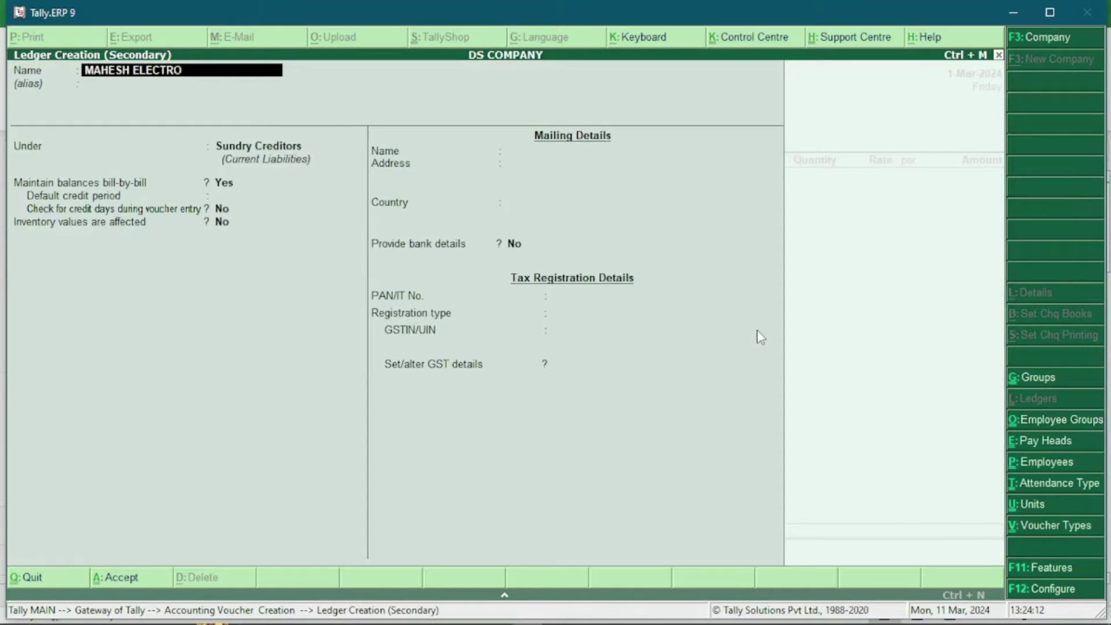
{"action": "key", "text": "Return"}
{"action": "key", "text": "Return"}
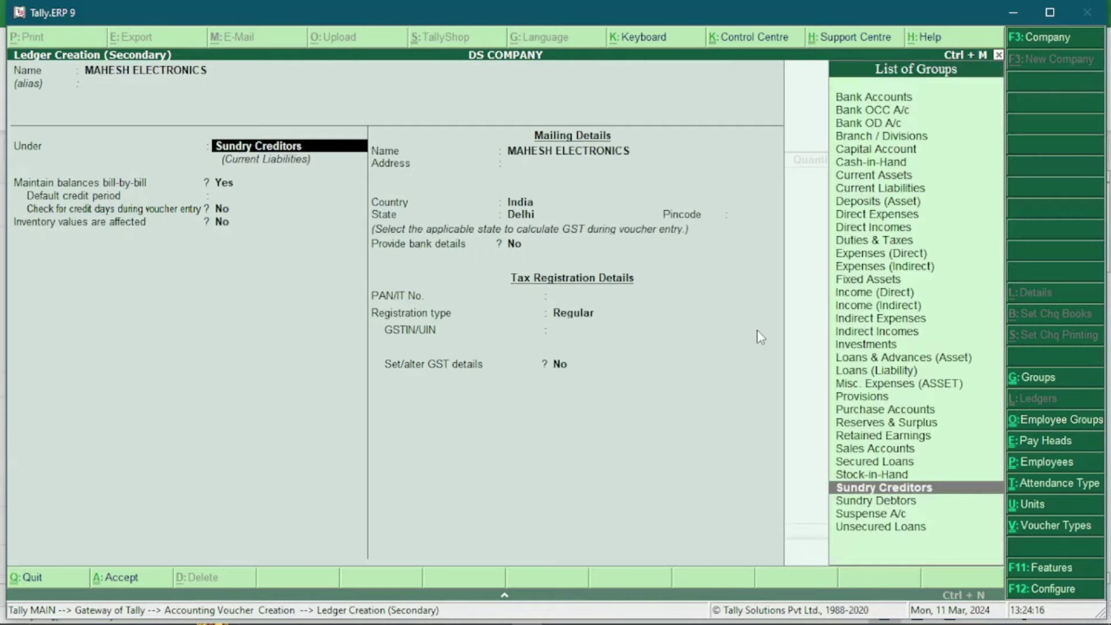
{"action": "key", "text": "Return"}
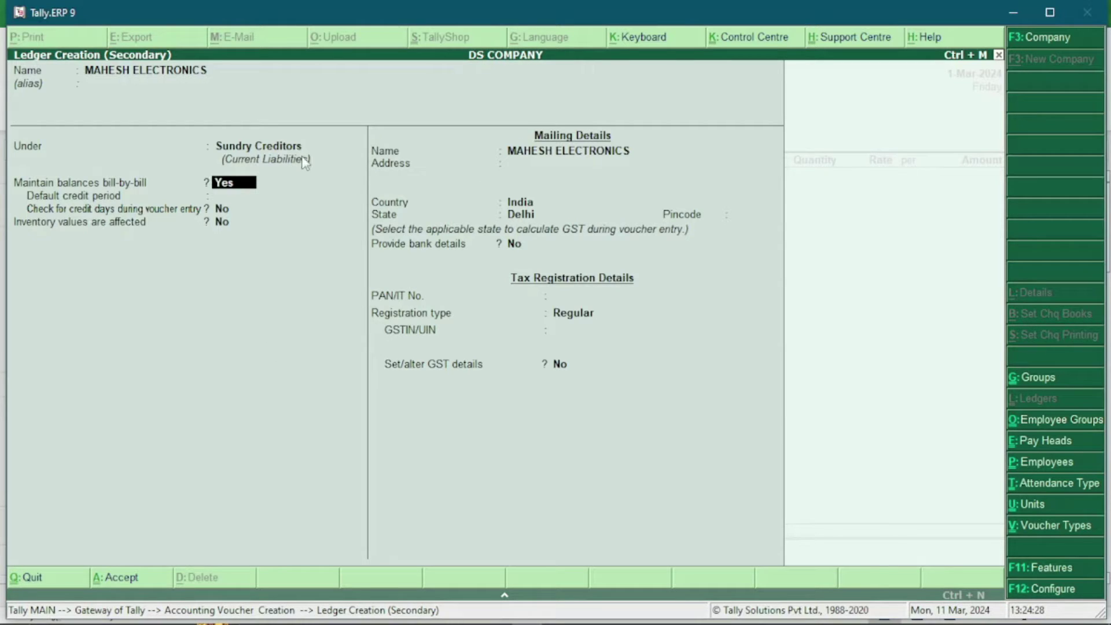
Step: Check the supplier's state on the Excel tax invoice and set the MAHESH ELECTRONICS ledger's state to Bihar in Tally
{"action": "left_click", "coordinate": [516, 216]}
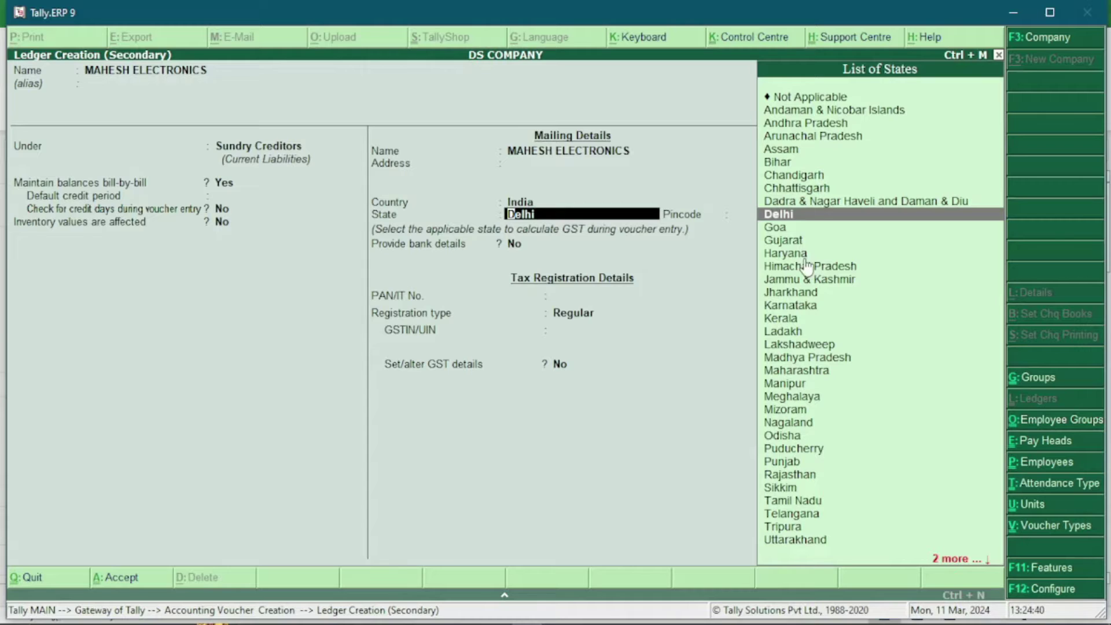
{"action": "key", "text": "alt+Tab"}
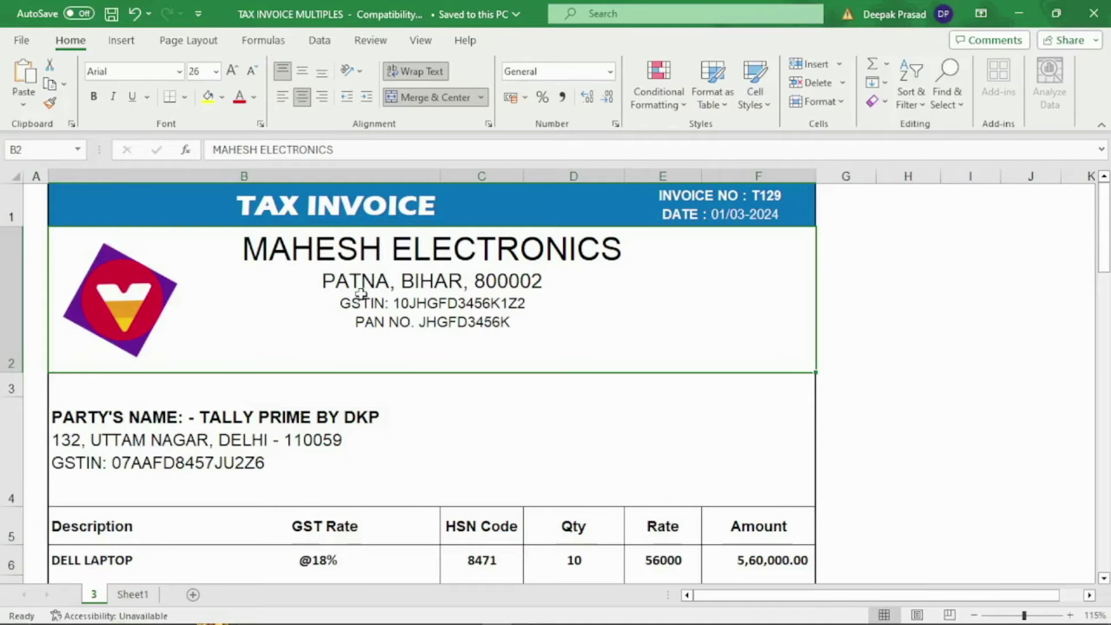
{"action": "key", "text": "alt+Tab"}
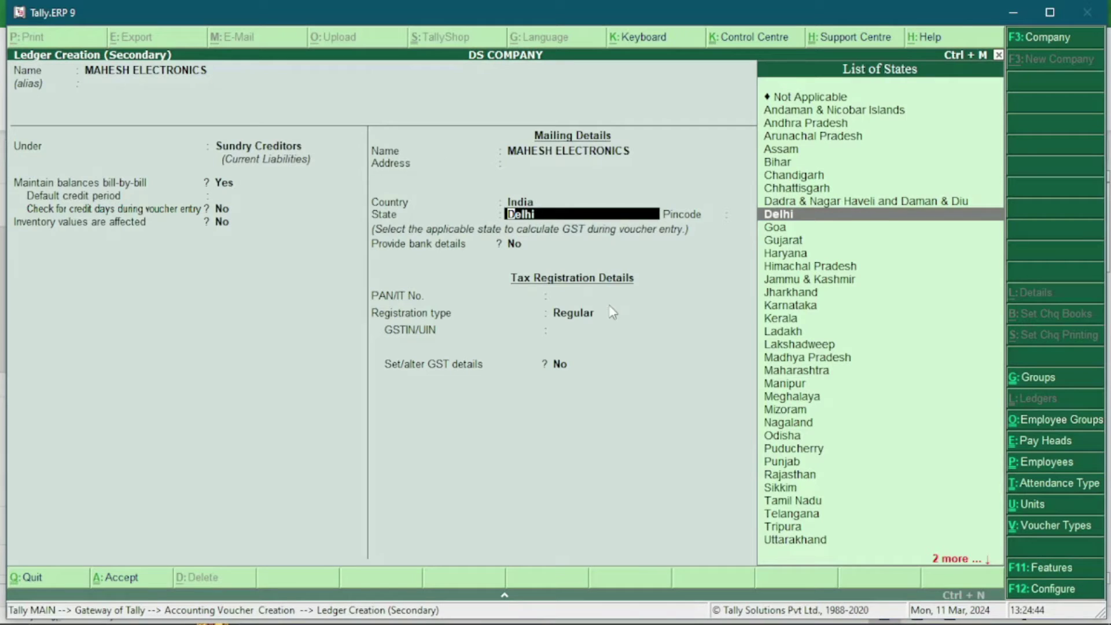
{"action": "type", "text": "BI"}
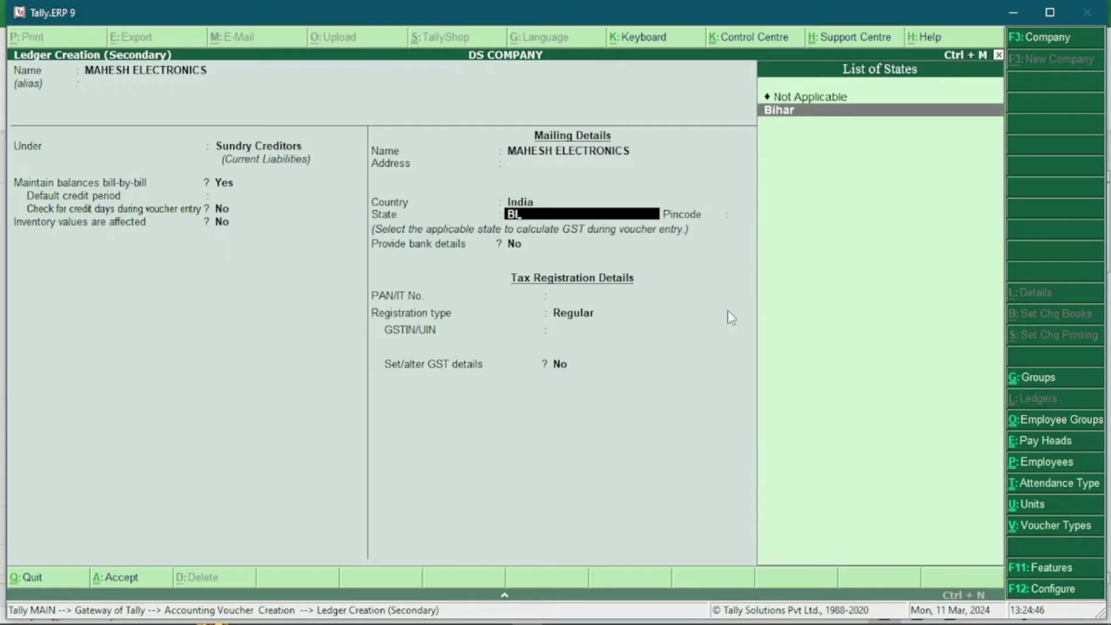
{"action": "key", "text": "Return"}
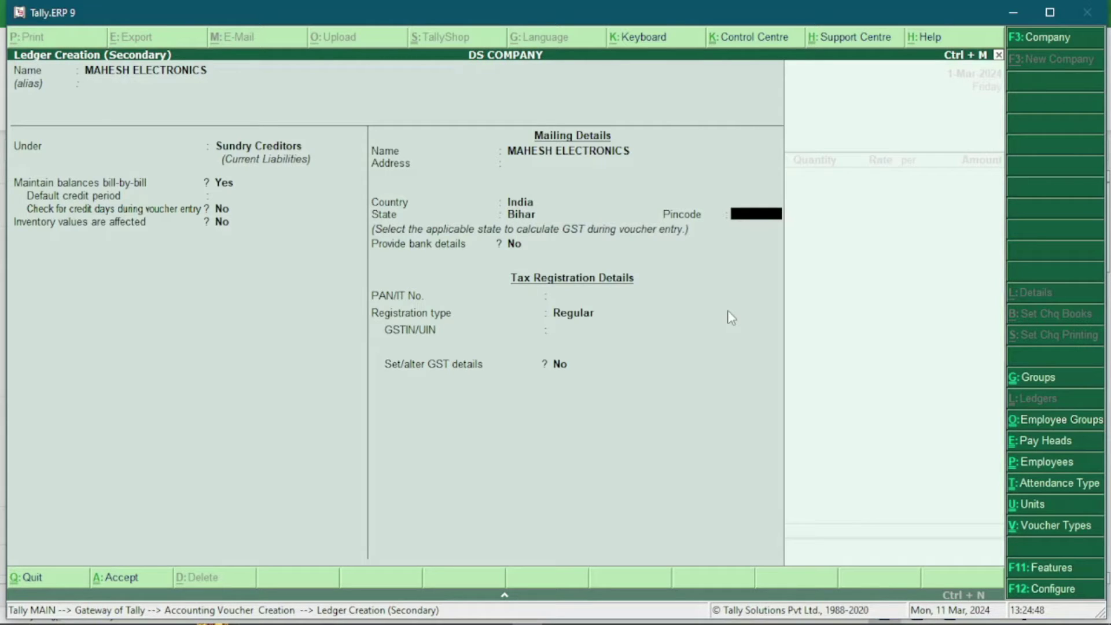
Step: Enter the supplier's GSTIN with Regular registration, then save the ledger and accept the voucher's party details
{"action": "key", "text": "Return"}
{"action": "key", "text": "Return"}
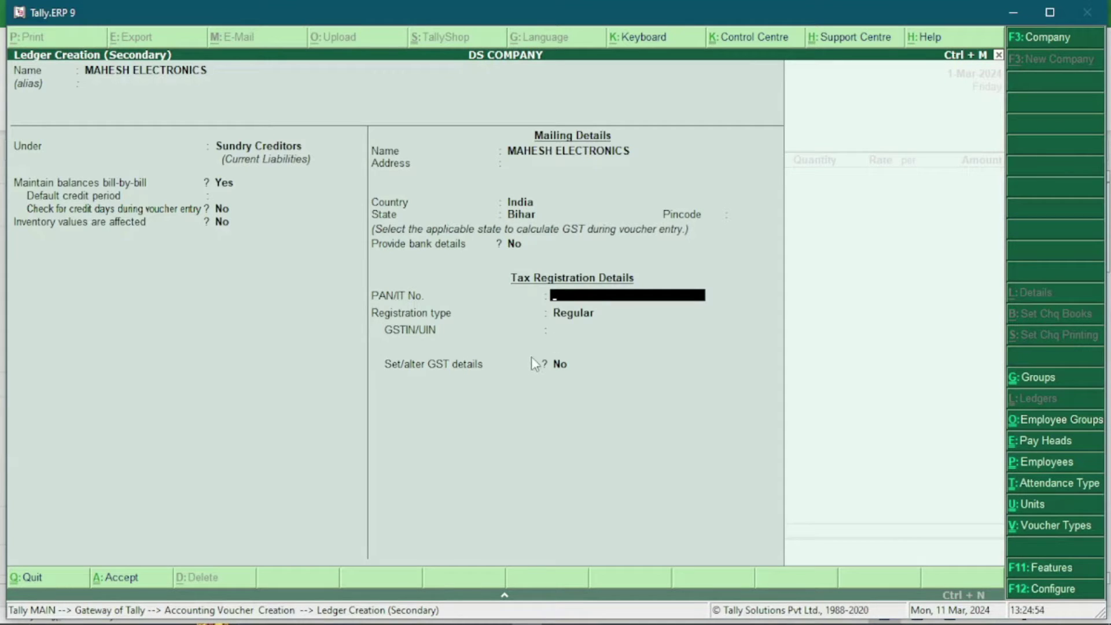
{"action": "key", "text": "Return"}
{"action": "key", "text": "Return"}
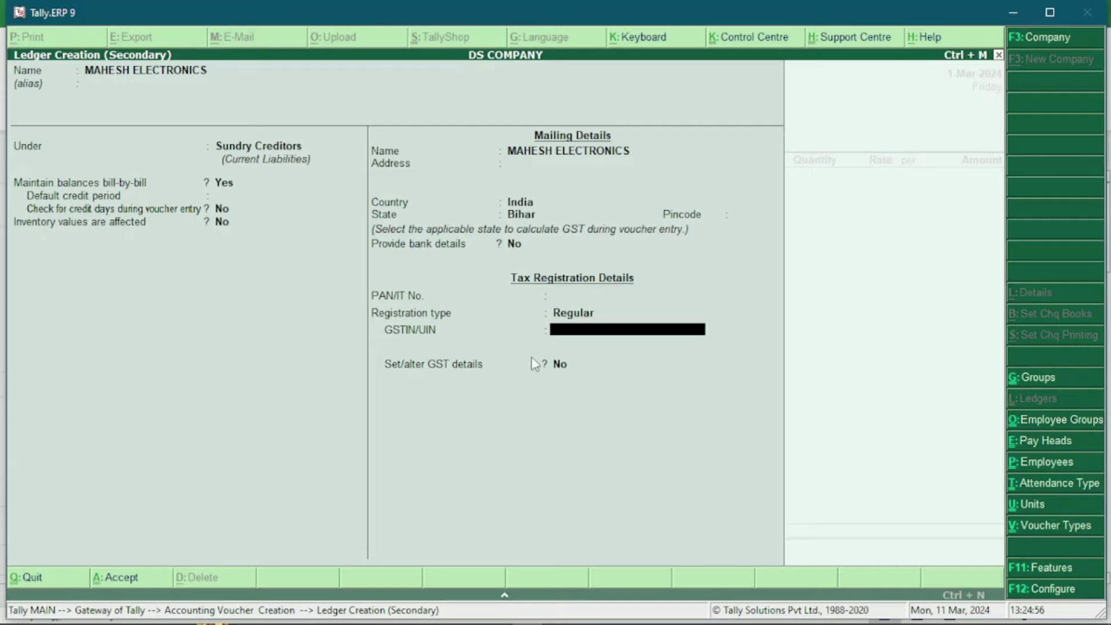
{"action": "type", "text": "54654"}
{"action": "key", "text": "Return"}
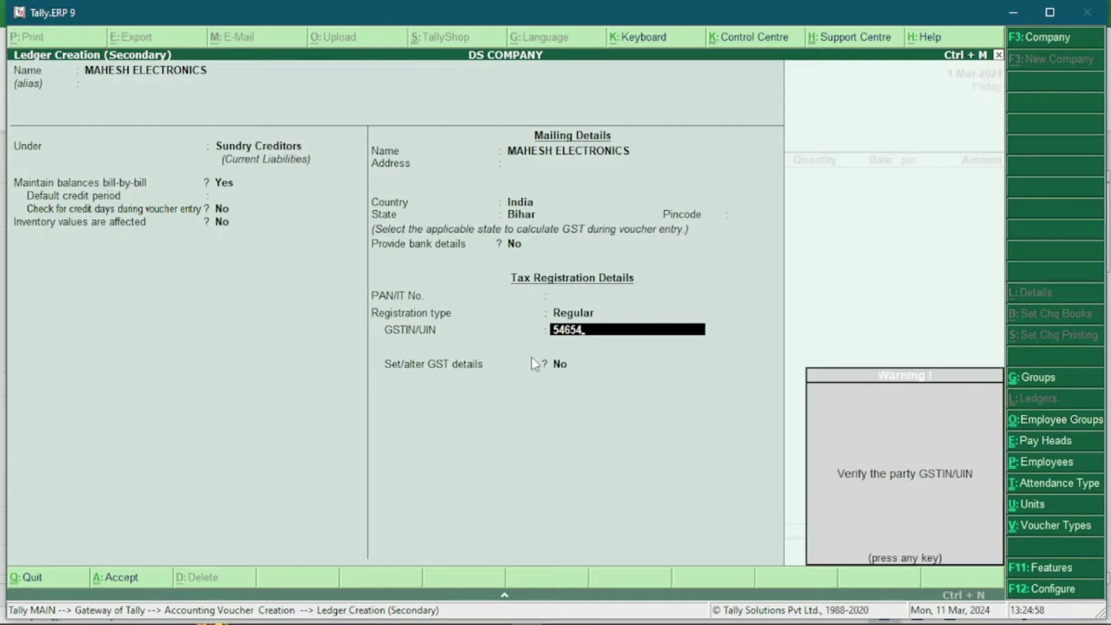
{"action": "key", "text": "Return"}
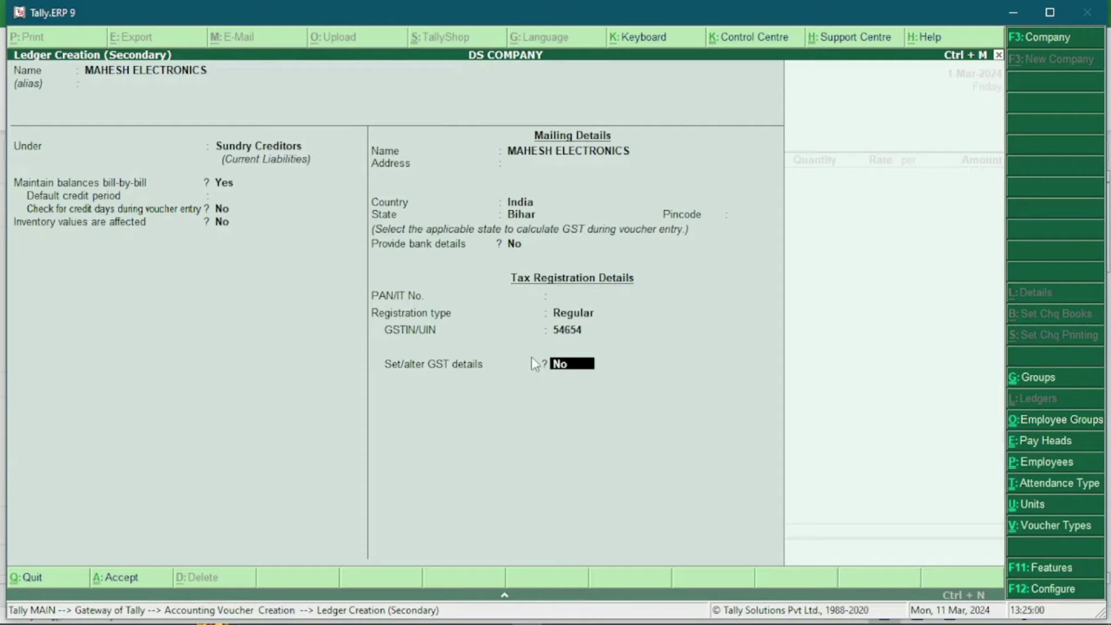
{"action": "key", "text": "Return"}
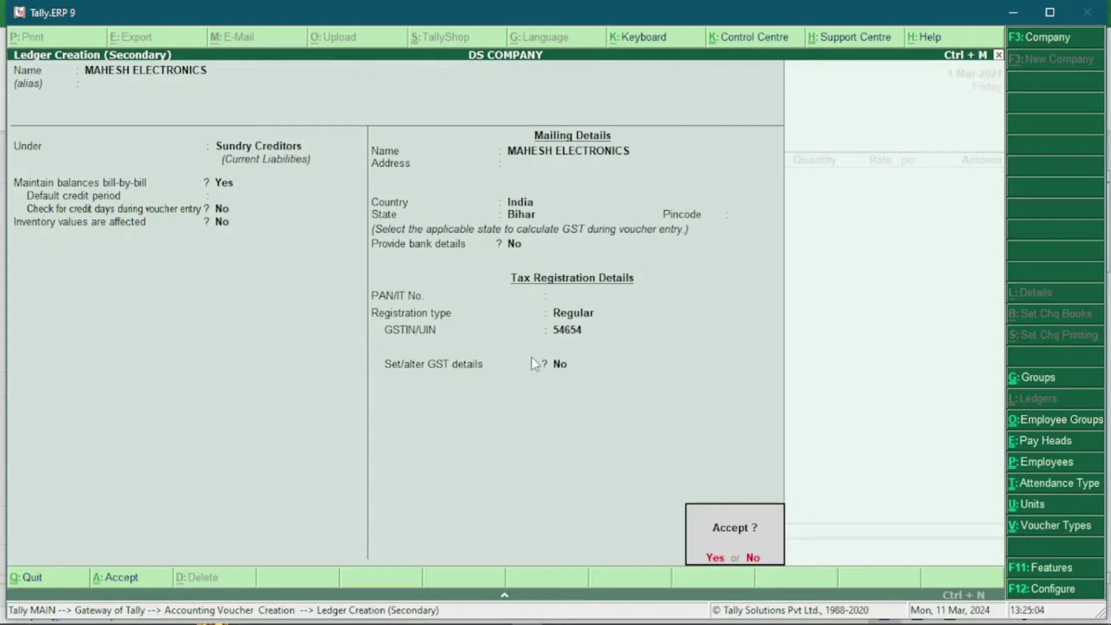
{"action": "key", "text": "Return"}
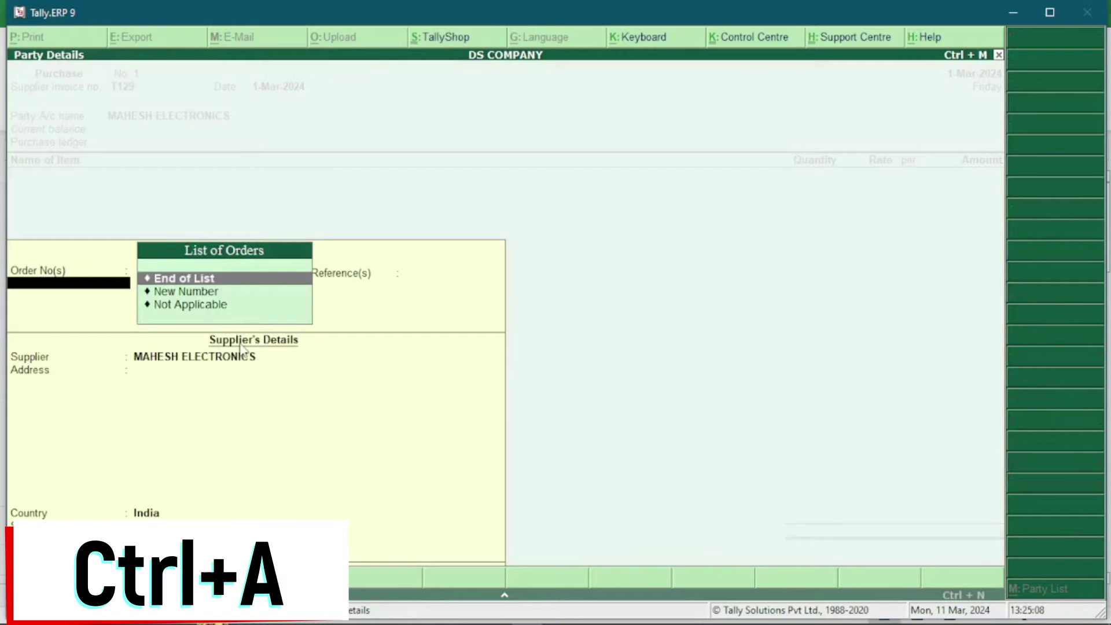
{"action": "key", "text": "ctrl+a"}
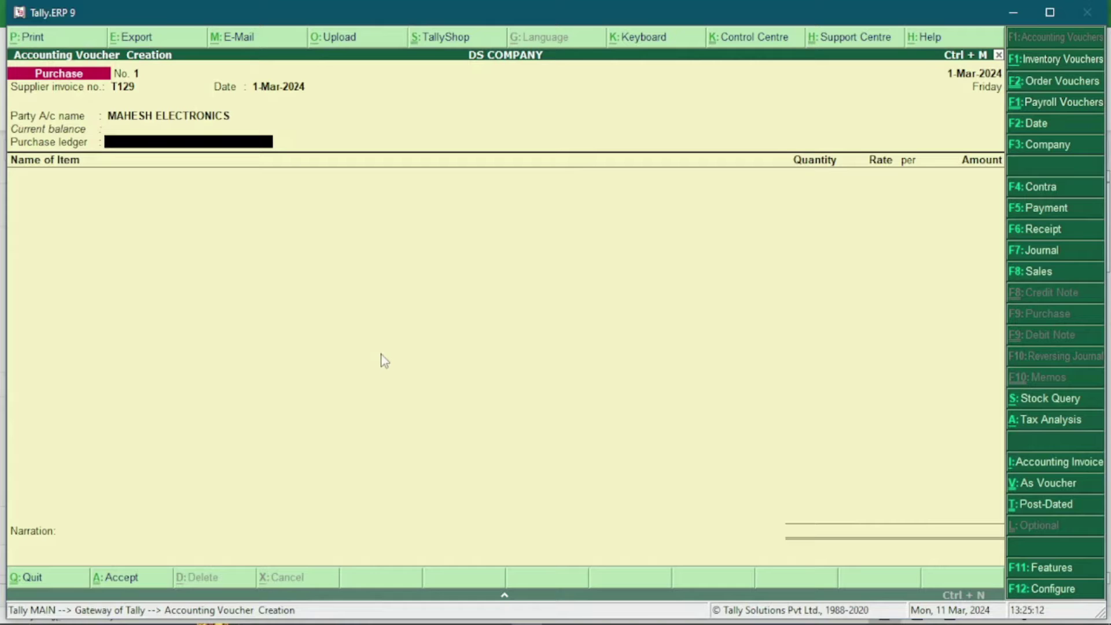
Step: Start a new purchase ledger from the voucher, named PURCHASE A/ C and grouped under Purchase Accounts
{"action": "key", "text": "alt+c"}
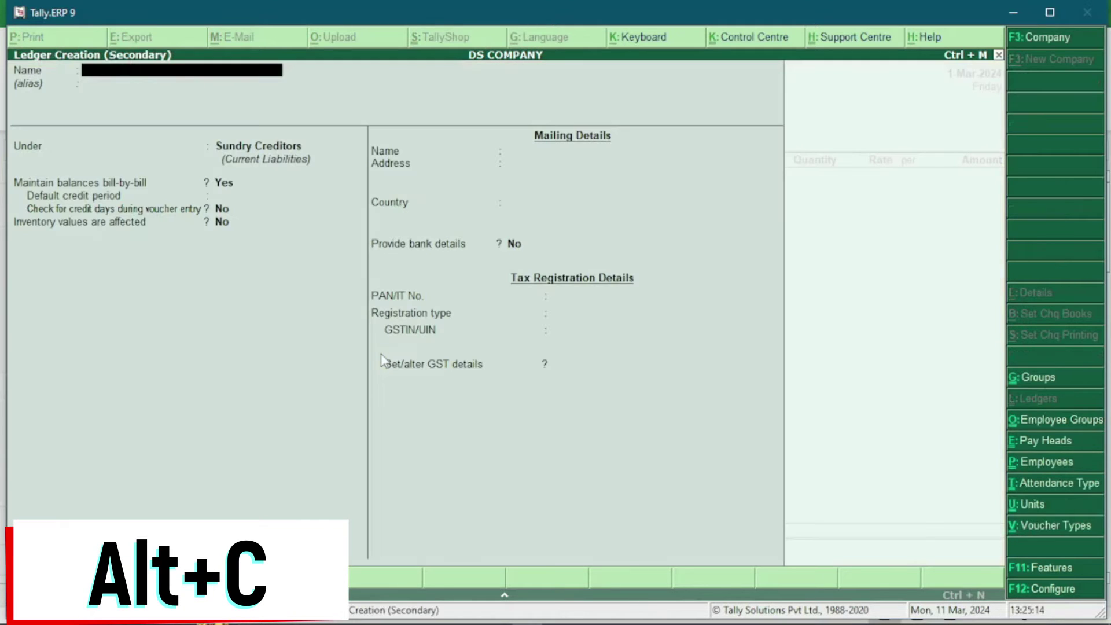
{"action": "type", "text": "PURCHASE A/ C"}
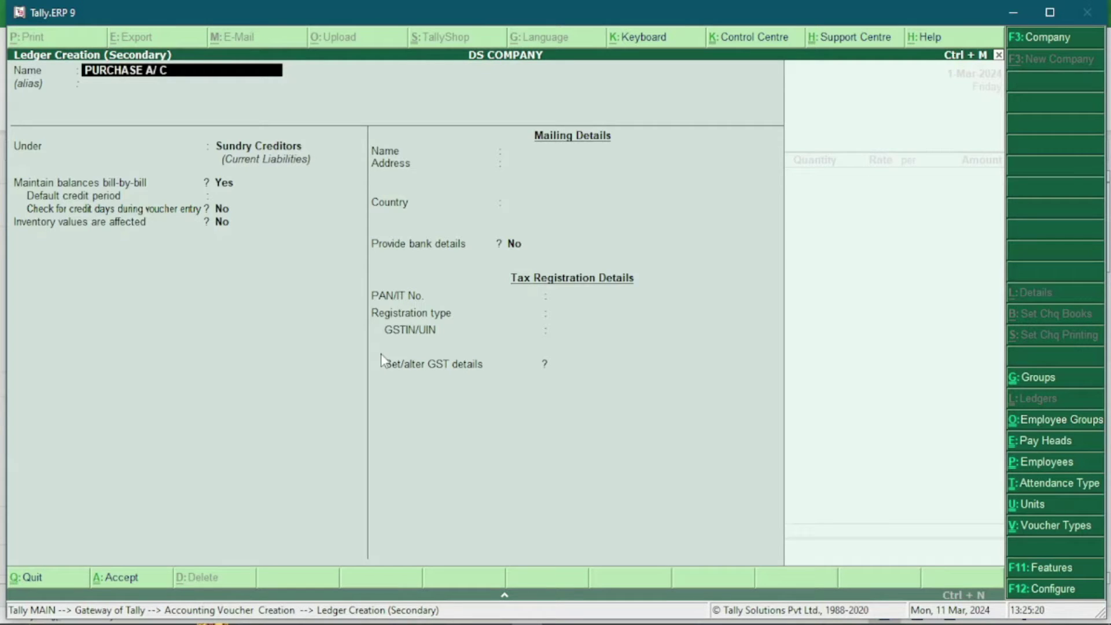
{"action": "key", "text": "Return"}
{"action": "key", "text": "Return"}
{"action": "type", "text": "PU"}
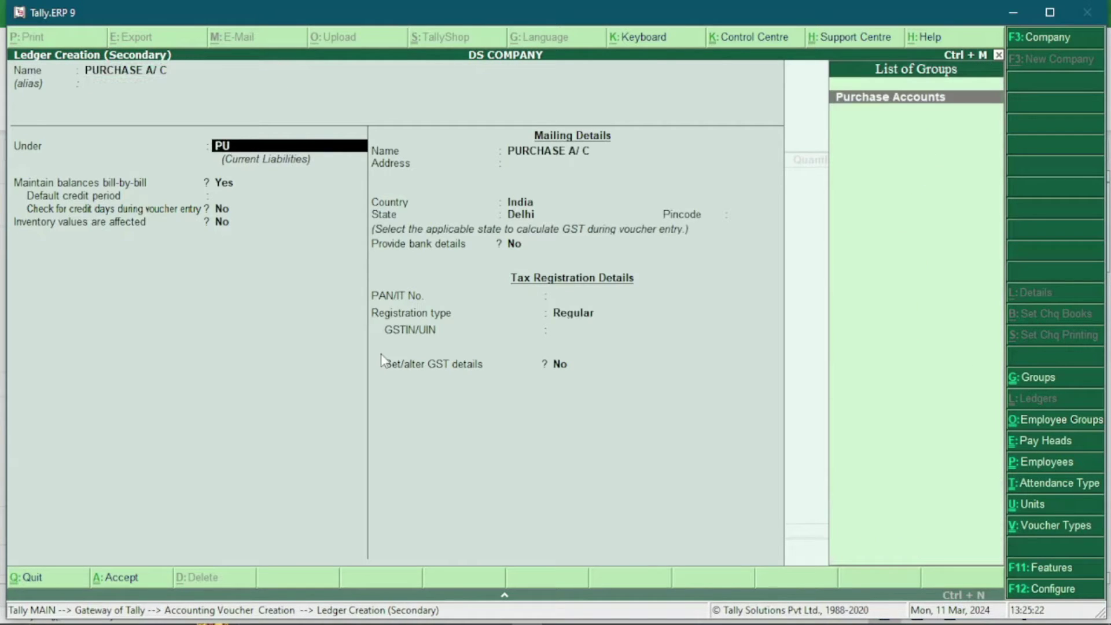
{"action": "key", "text": "Return"}
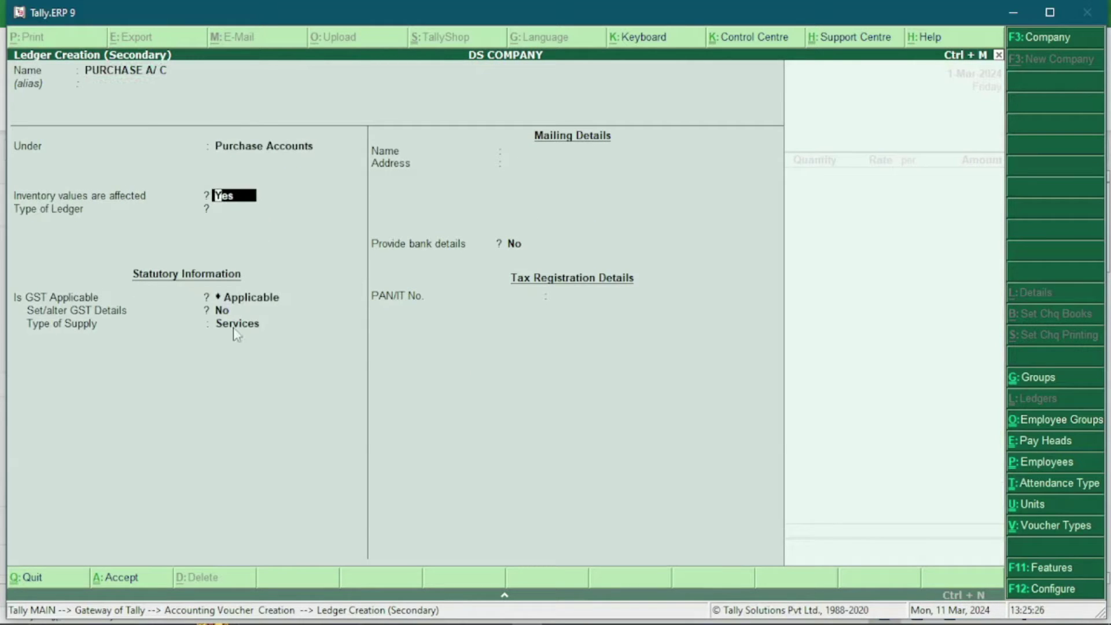
Step: Set the purchase ledger's type of supply to Goods, keeping GST Applicable, and save the ledger
{"action": "key", "text": "Return"}
{"action": "key", "text": "Return"}
{"action": "key", "text": "Return"}
{"action": "key", "text": "Up"}
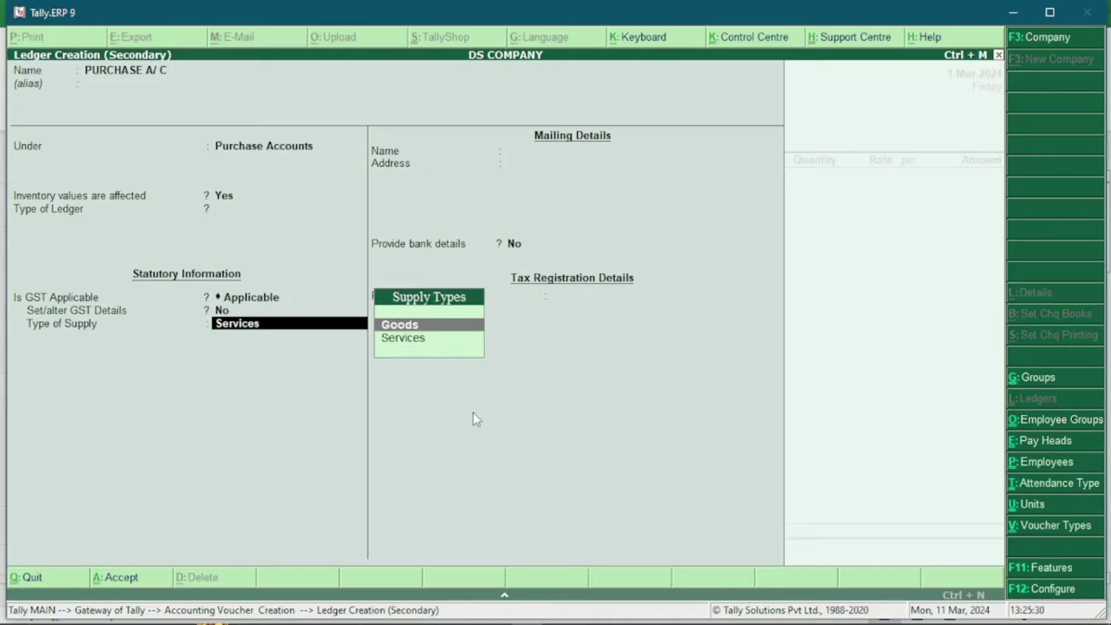
{"action": "key", "text": "Return"}
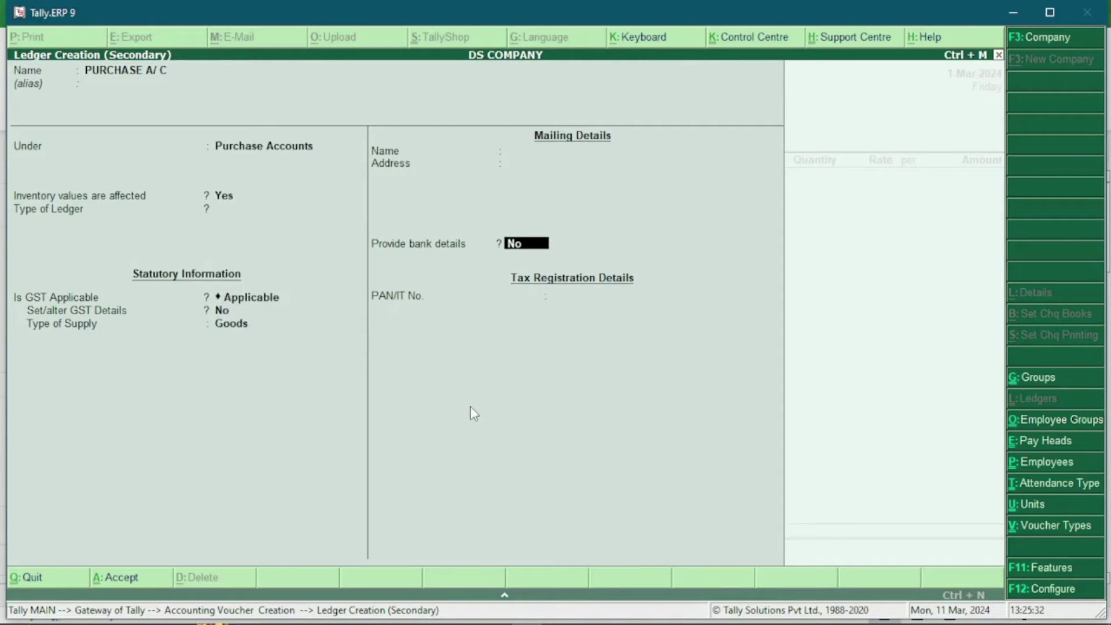
{"action": "key", "text": "ctrl+a"}
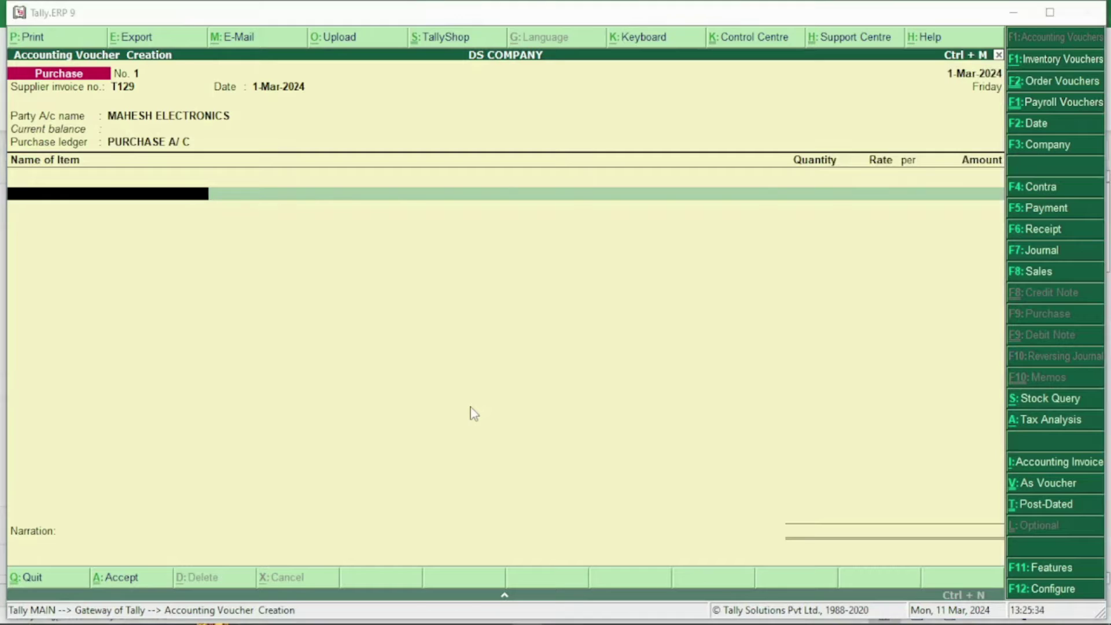
Step: Check the item descriptions listed on the tax invoice in Excel
{"action": "key", "text": "alt+Tab"}
{"action": "scroll", "coordinate": [457, 411], "scroll_direction": "down", "scroll_amount": 3}
{"action": "left_click", "coordinate": [160, 424]}
{"action": "left_click", "coordinate": [120, 407]}
{"action": "left_click", "coordinate": [117, 433]}
{"action": "left_click", "coordinate": [157, 411]}
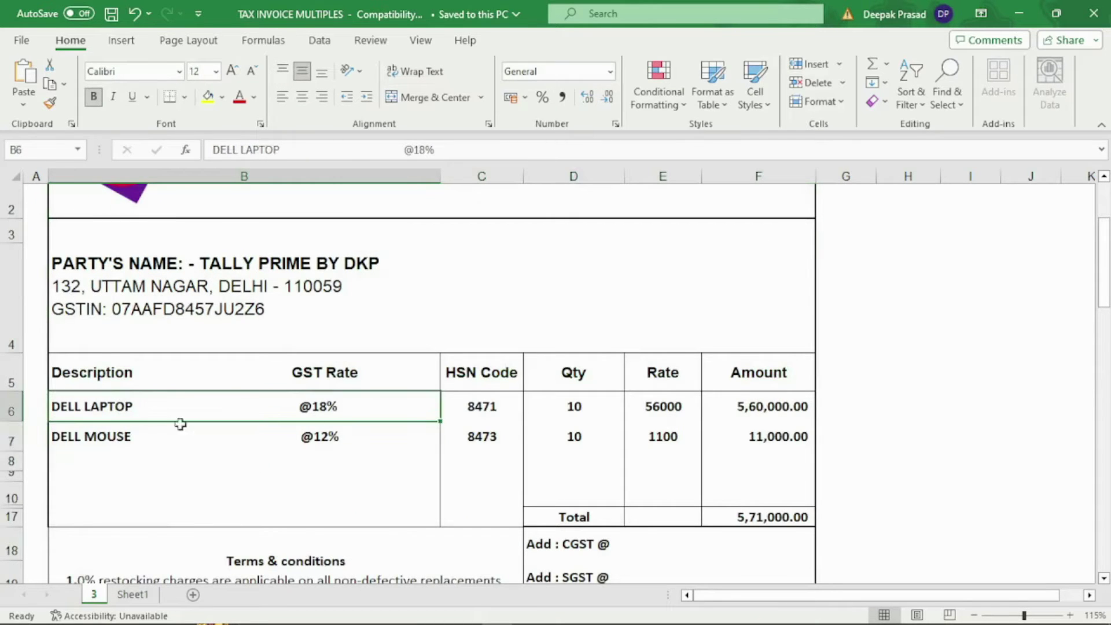
Step: Return to Tally and start a new stock item from the voucher, named DELL LAPTOP under Primary with PCS as its unit
{"action": "key", "text": "alt+Tab"}
{"action": "type", "text": "D"}
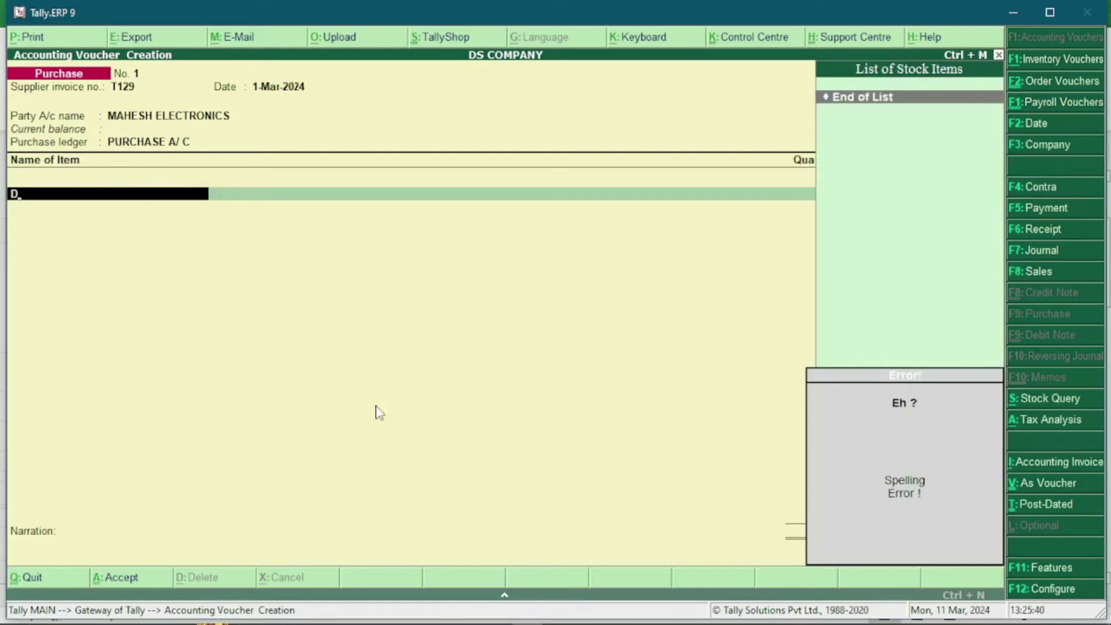
{"action": "key", "text": "BackSpace"}
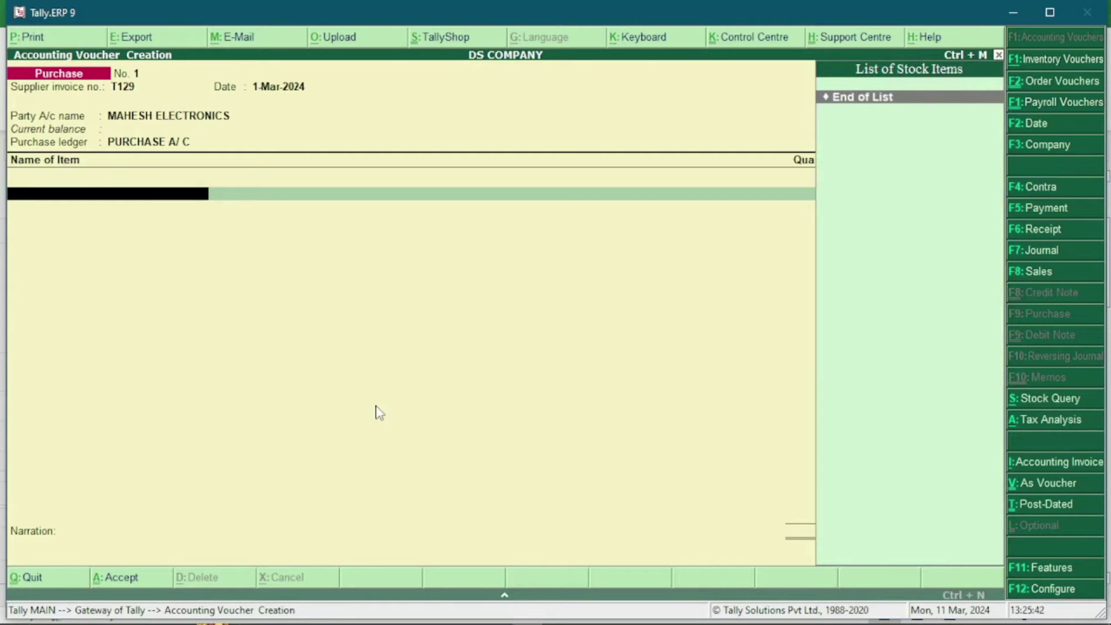
{"action": "key", "text": "alt+c"}
{"action": "type", "text": "DE"}
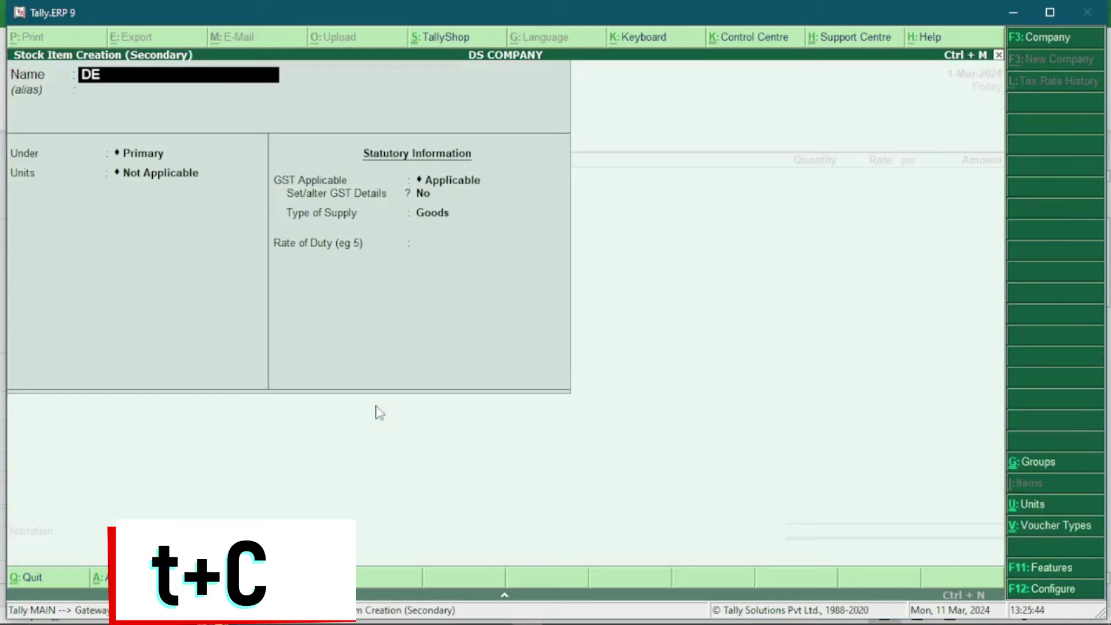
{"action": "type", "text": "LL LAPTOP"}
{"action": "key", "text": "Return"}
{"action": "key", "text": "Return"}
{"action": "key", "text": "Return"}
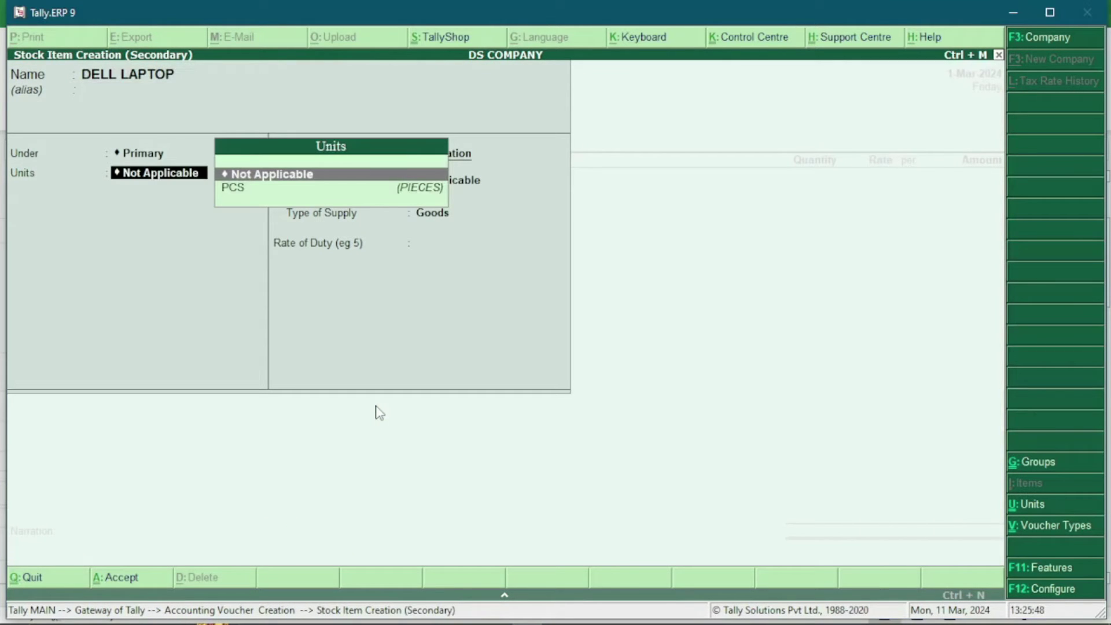
{"action": "key", "text": "Down"}
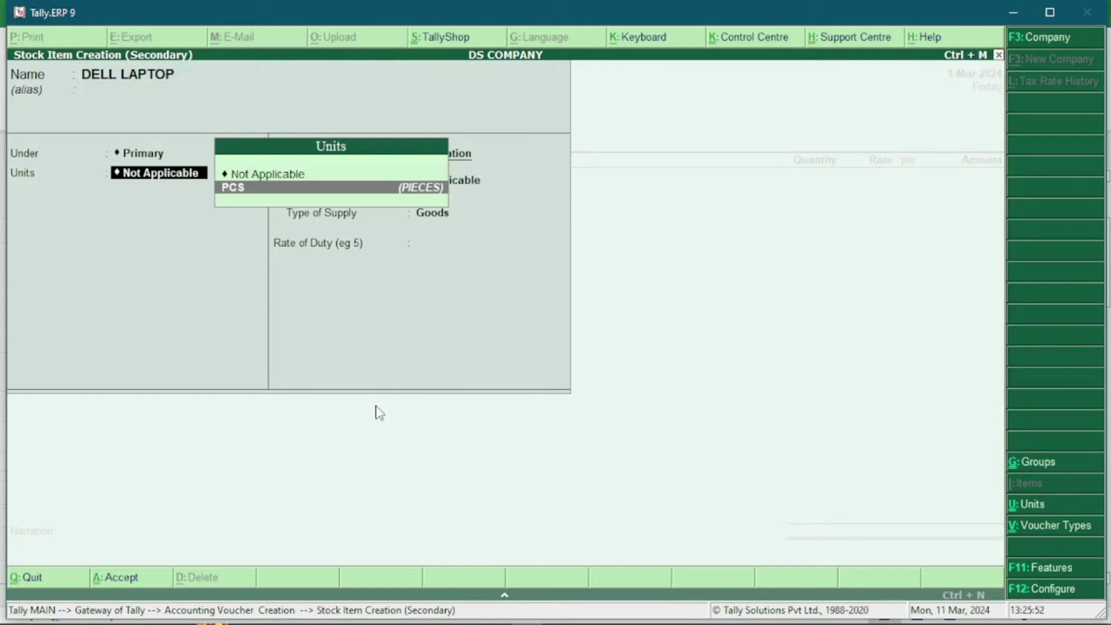
{"action": "key", "text": "Return"}
Step: Create a simple unit from the item's Units field with symbol NOS, formal name NUMBERS, UQC PCS-PIECES and 0 decimal places
{"action": "key", "text": "BackSpace"}
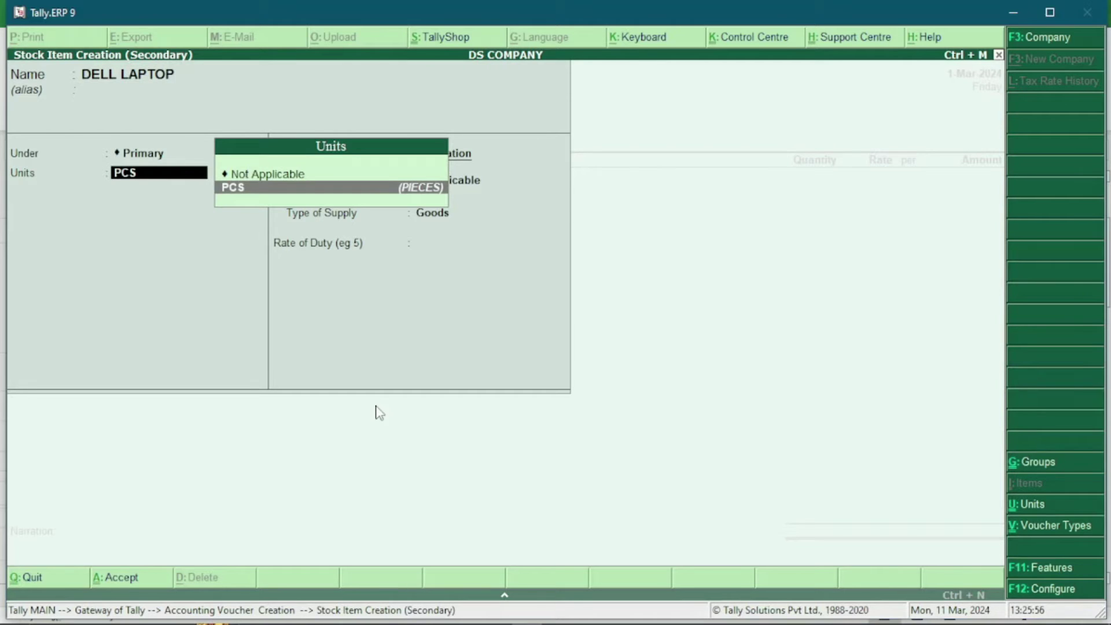
{"action": "key", "text": "alt+c"}
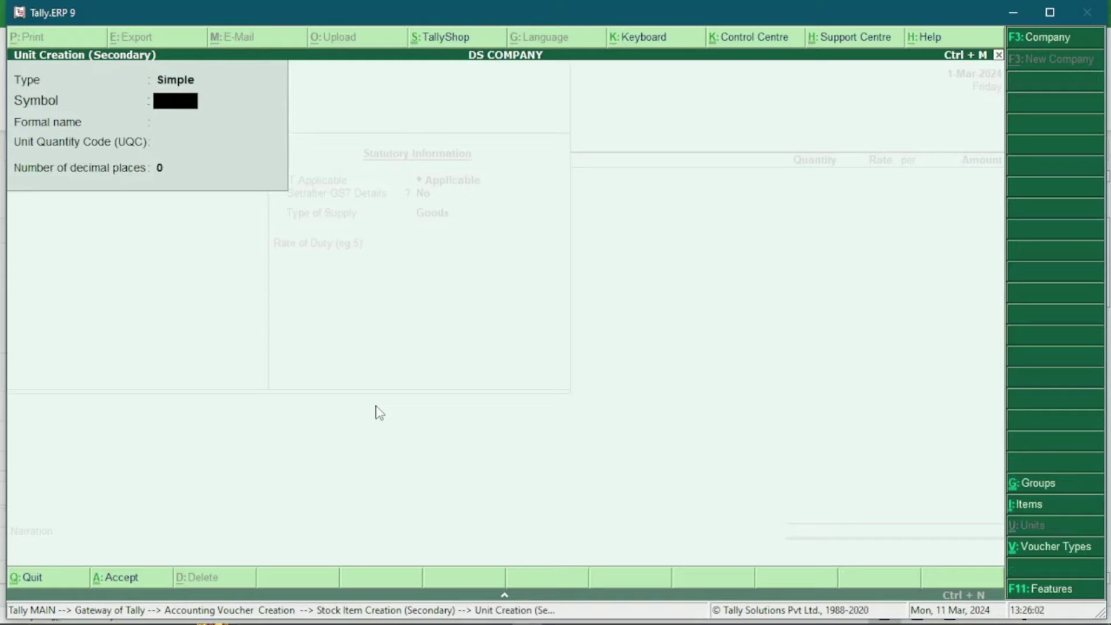
{"action": "type", "text": "NOS"}
{"action": "key", "text": "Return"}
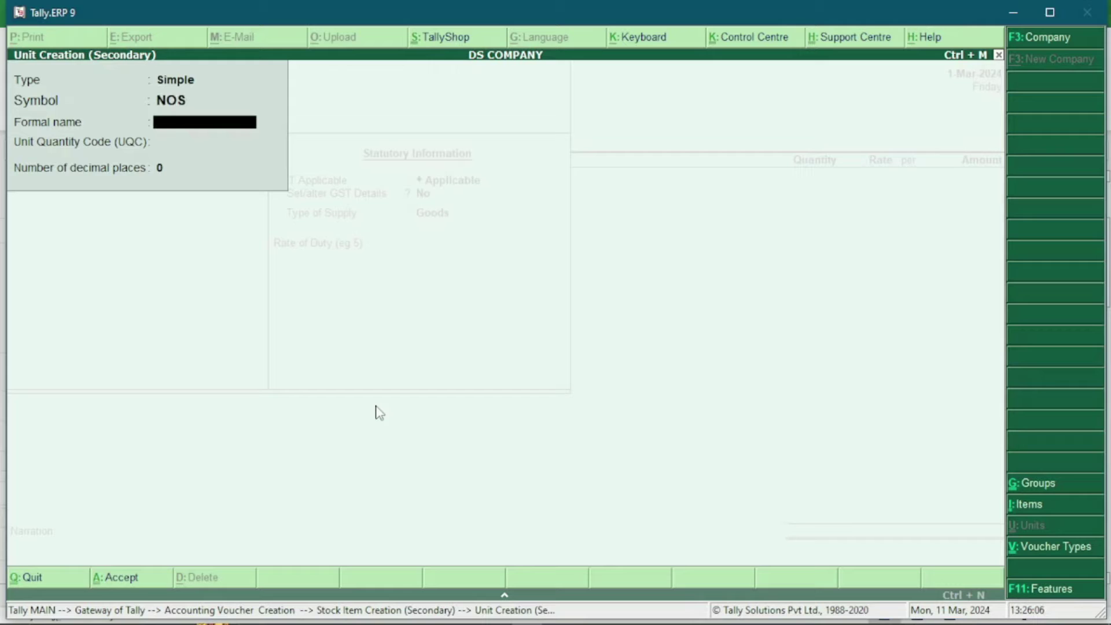
{"action": "type", "text": "NUMBERS"}
{"action": "key", "text": "Return"}
{"action": "type", "text": "P"}
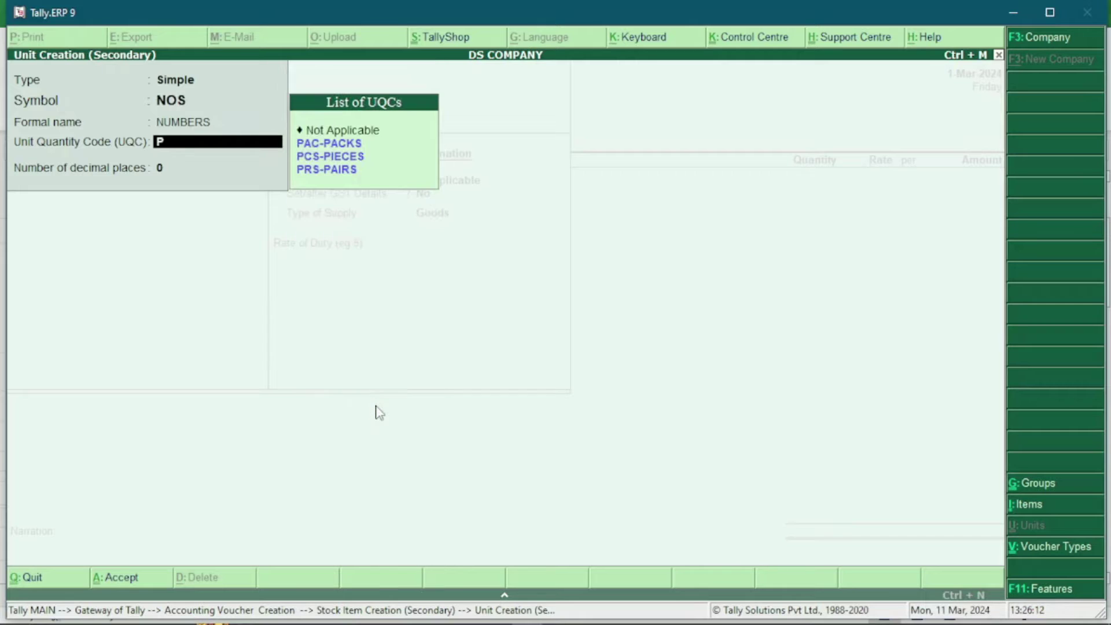
{"action": "type", "text": "I"}
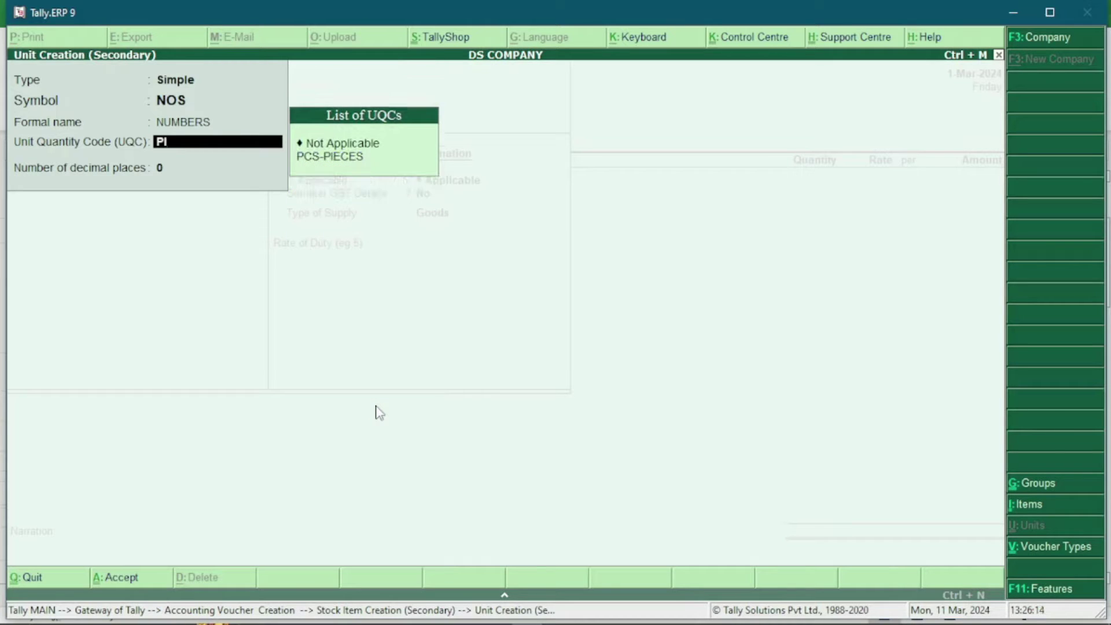
{"action": "key", "text": "Down"}
{"action": "key", "text": "Down"}
{"action": "key", "text": "Return"}
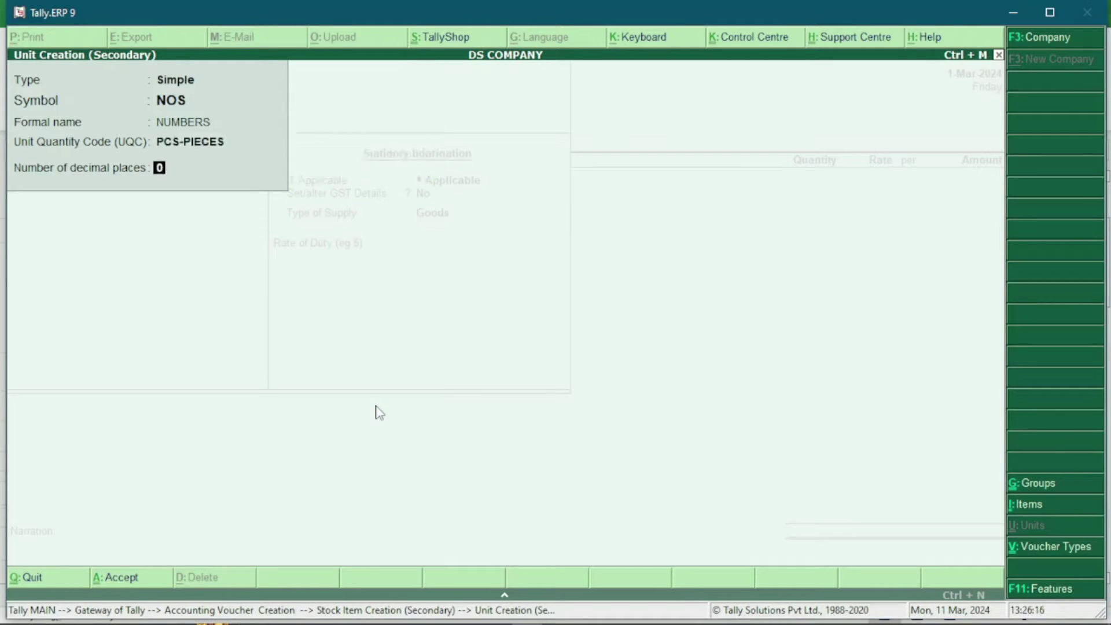
{"action": "key", "text": "Return"}
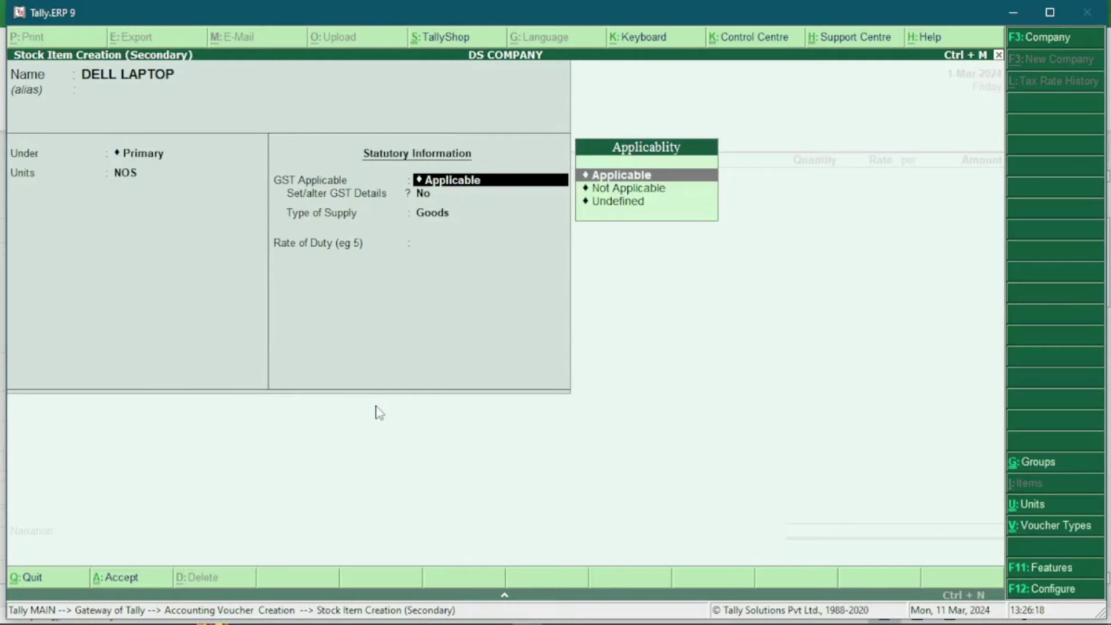
Step: Set the DELL LAPTOP item's units to PCS and keep GST as Applicable
{"action": "key", "text": "BackSpace"}
{"action": "key", "text": "Down"}
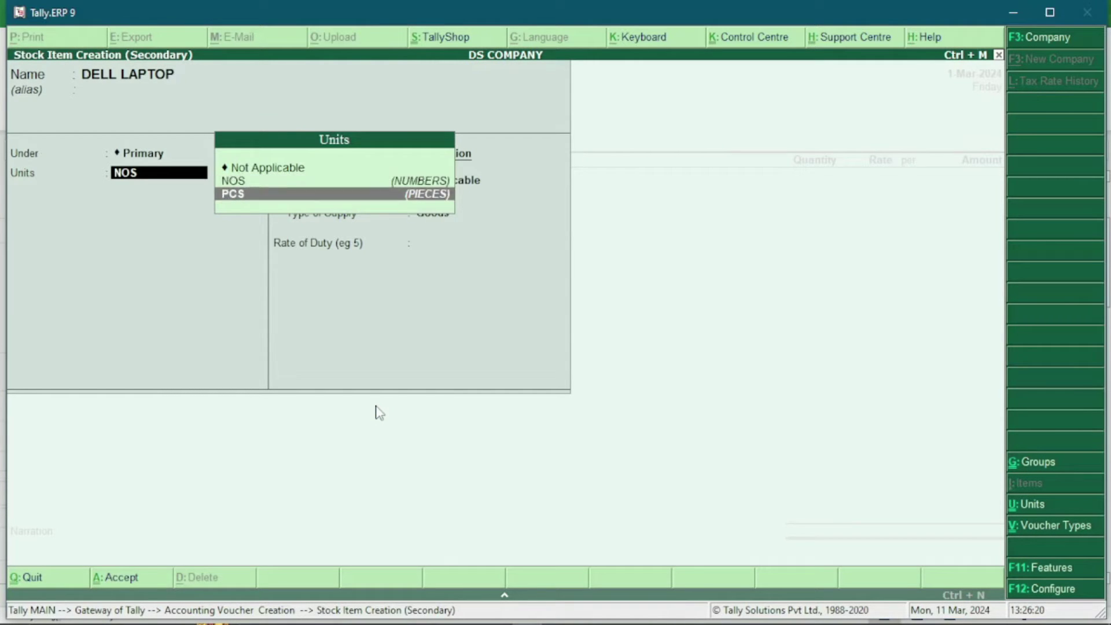
{"action": "key", "text": "Return"}
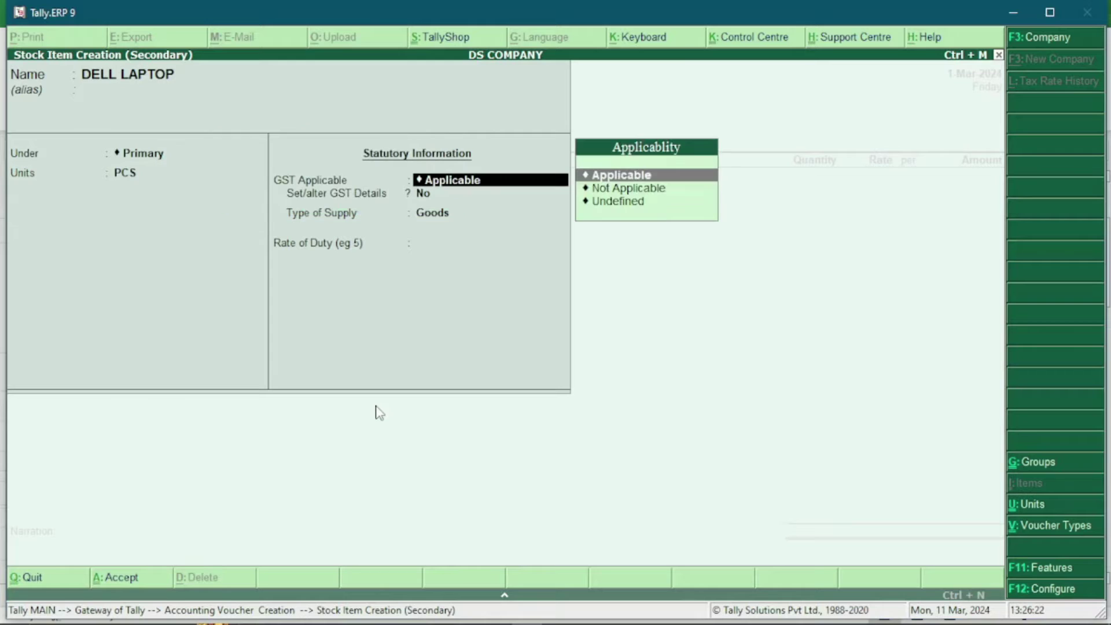
{"action": "key", "text": "Return"}
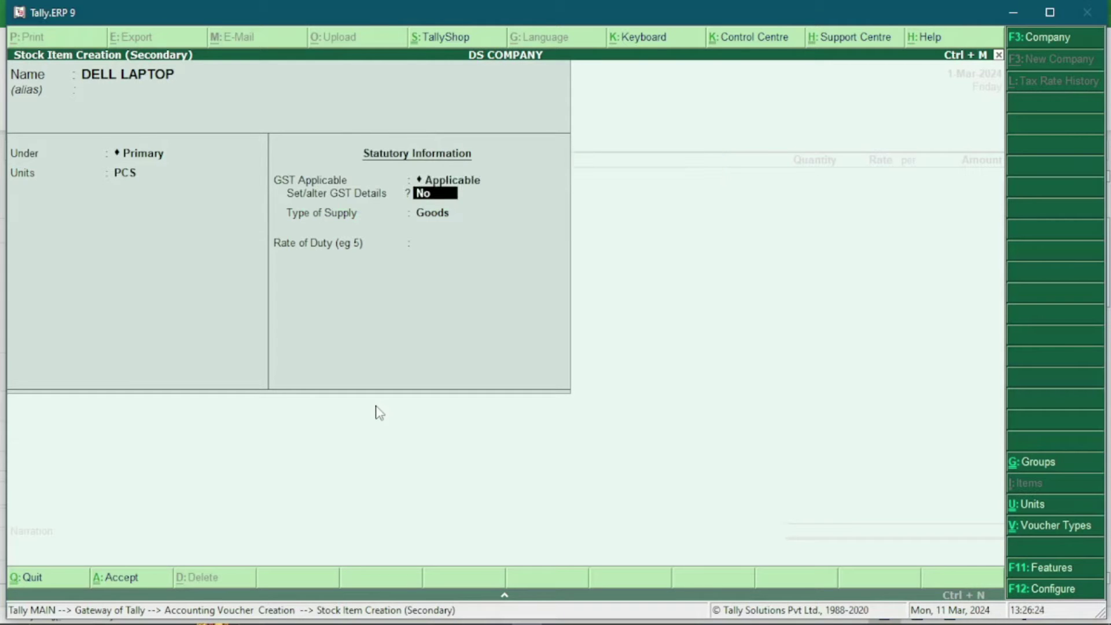
Step: Turn on Set/alter GST Details for the DELL LAPTOP item and enter ELECTRONICS GOODS as the description
{"action": "key", "text": "Return"}
{"action": "key", "text": "Return"}
{"action": "key", "text": "BackSpace"}
{"action": "key", "text": "BackSpace"}
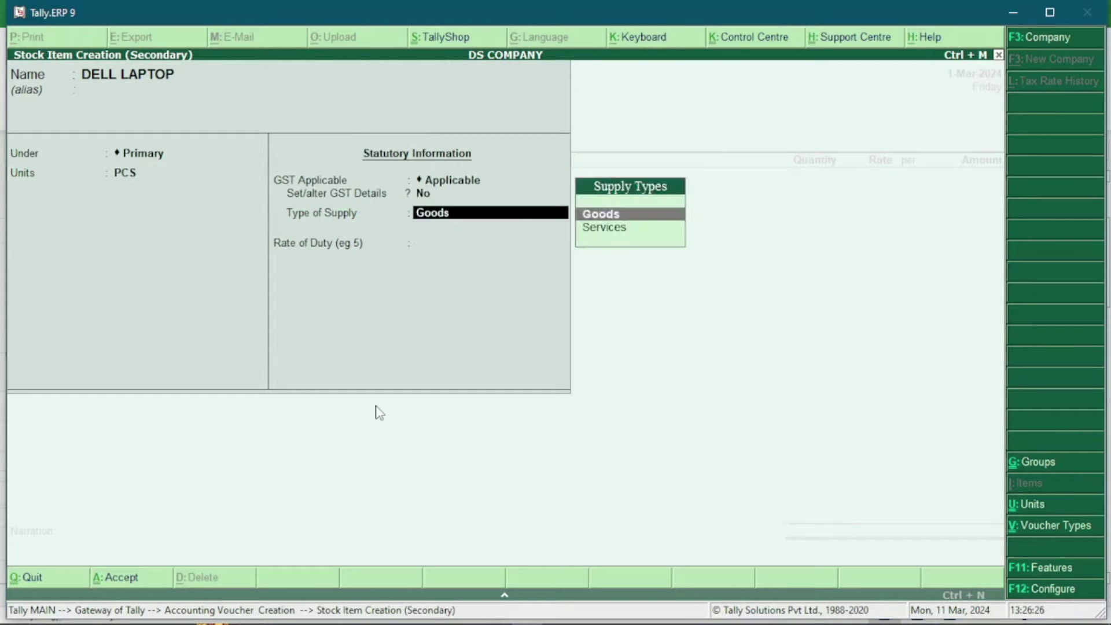
{"action": "key", "text": "BackSpace"}
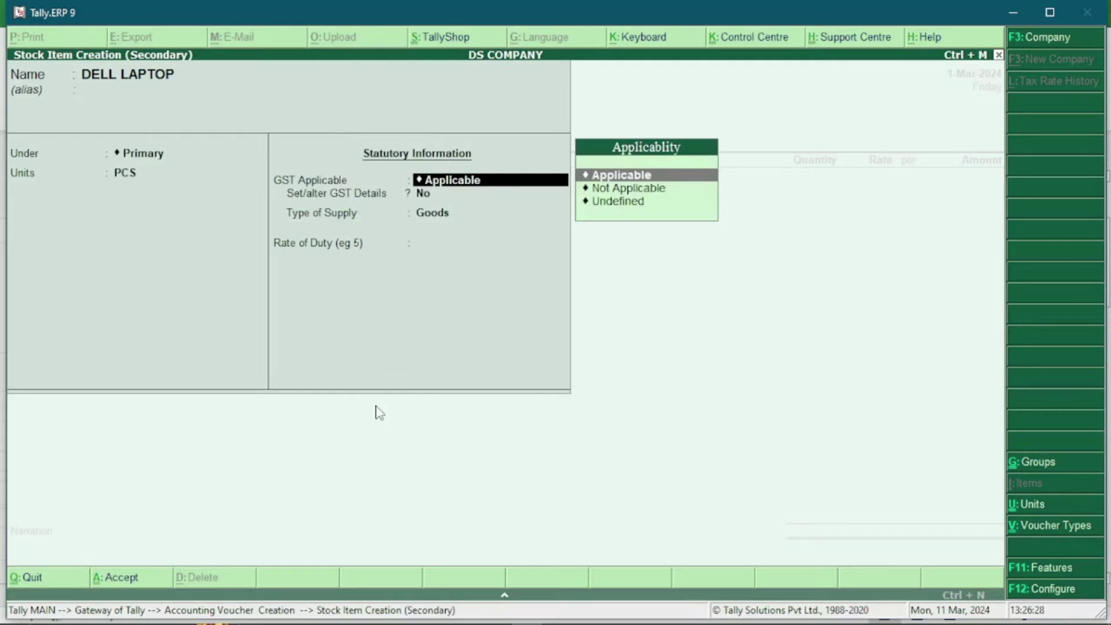
{"action": "key", "text": "Return"}
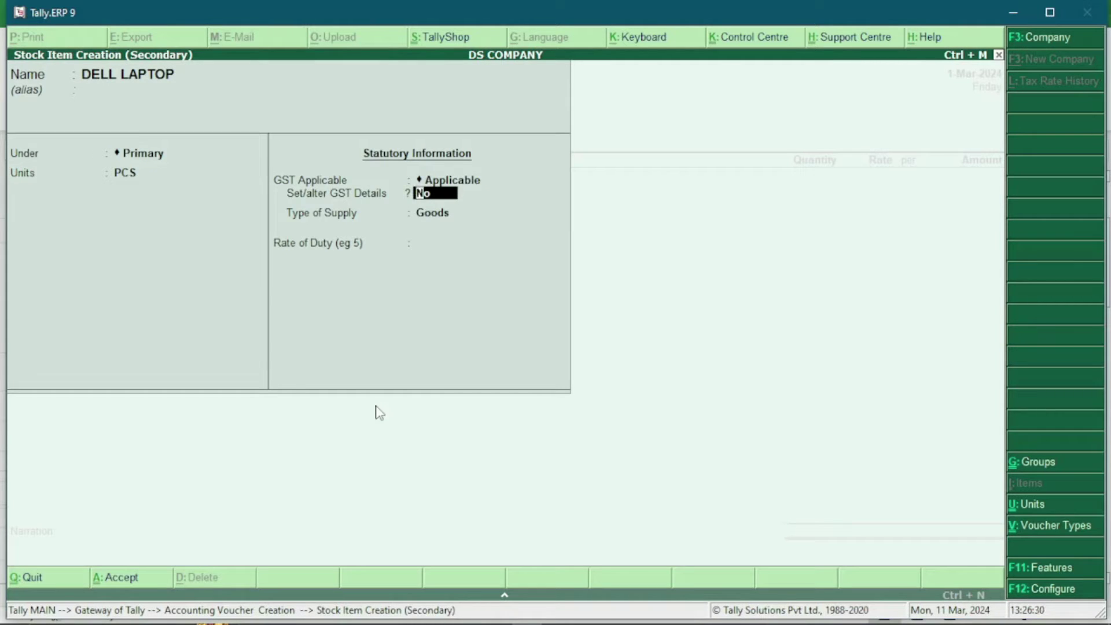
{"action": "key", "text": "y"}
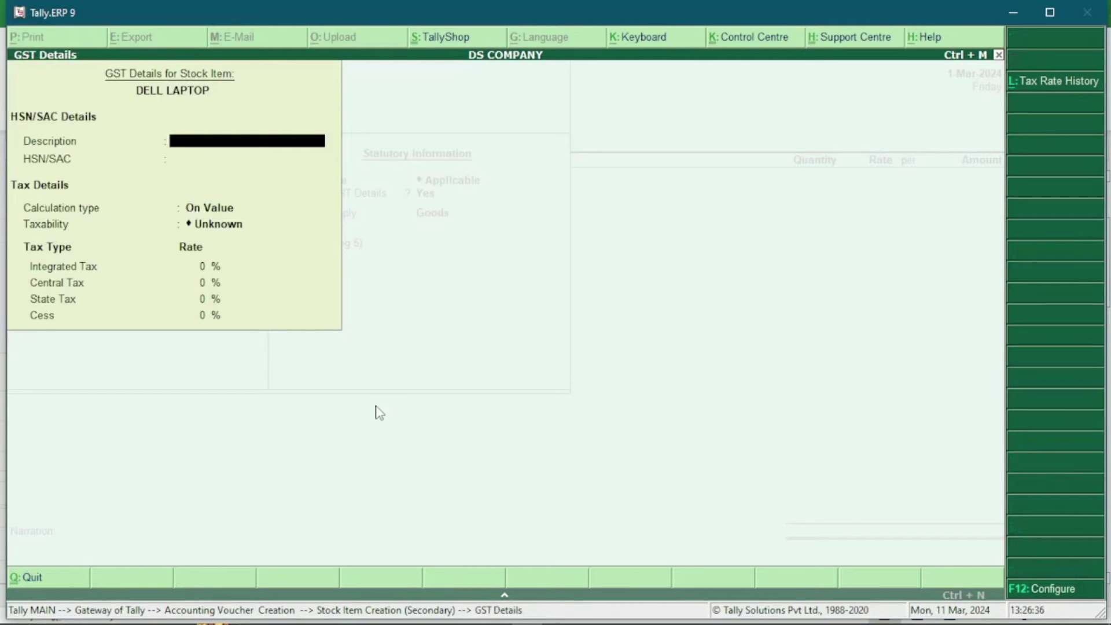
{"action": "type", "text": "ELECTRONICS"}
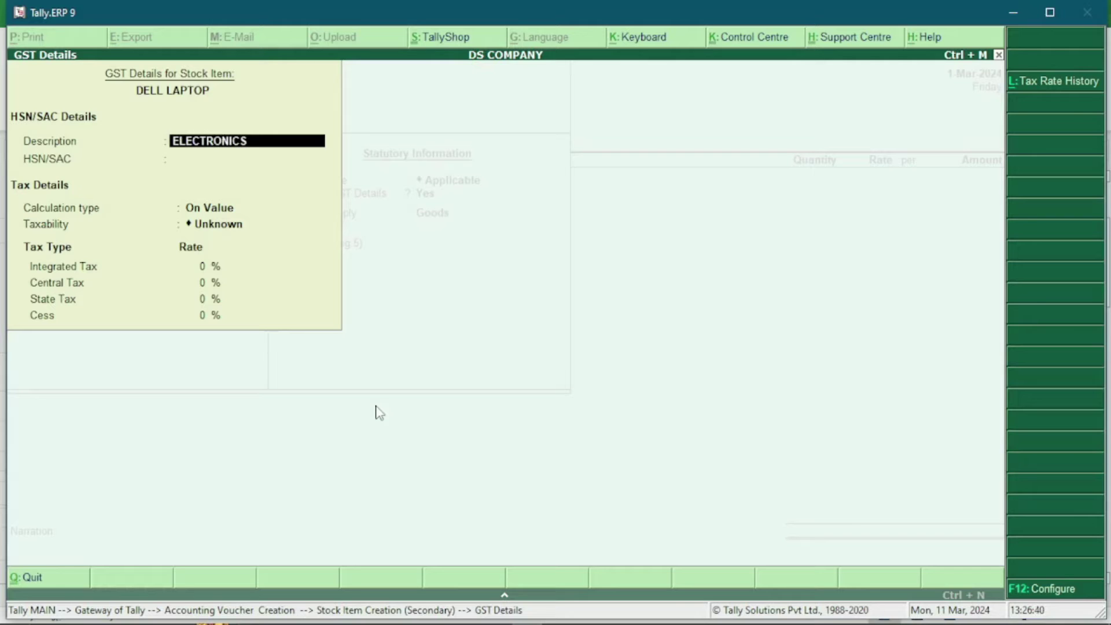
{"action": "type", "text": " GOODS"}
{"action": "key", "text": "Return"}
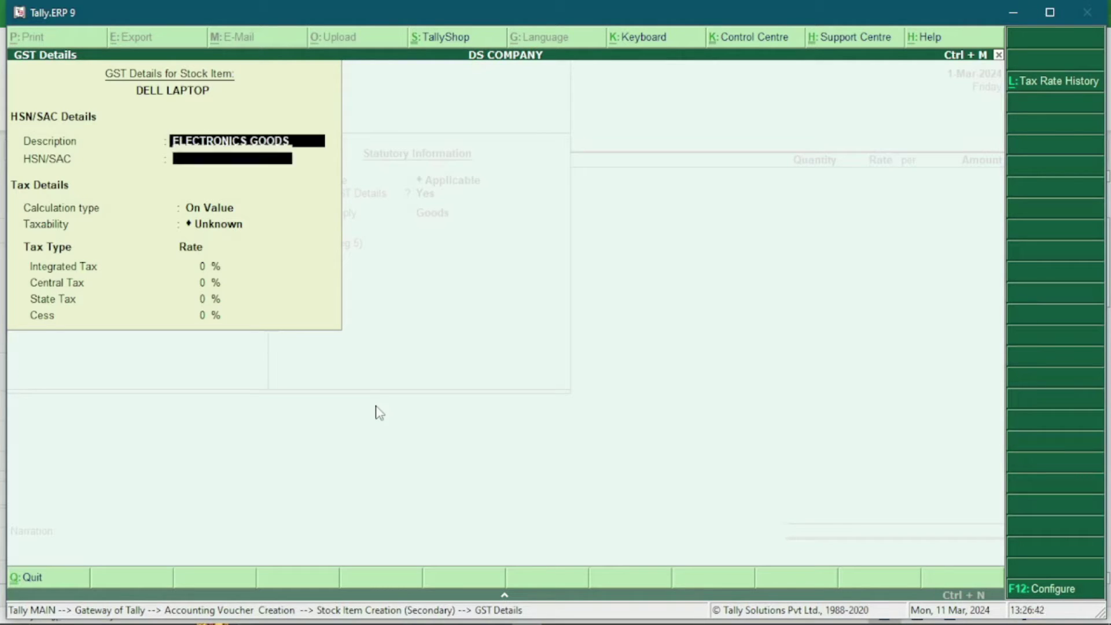
Step: Check the laptop's HSN code on the Excel invoice and enter HSN/SAC 8471 in Tally, keeping the calculation type On Value
{"action": "key", "text": "alt+Tab"}
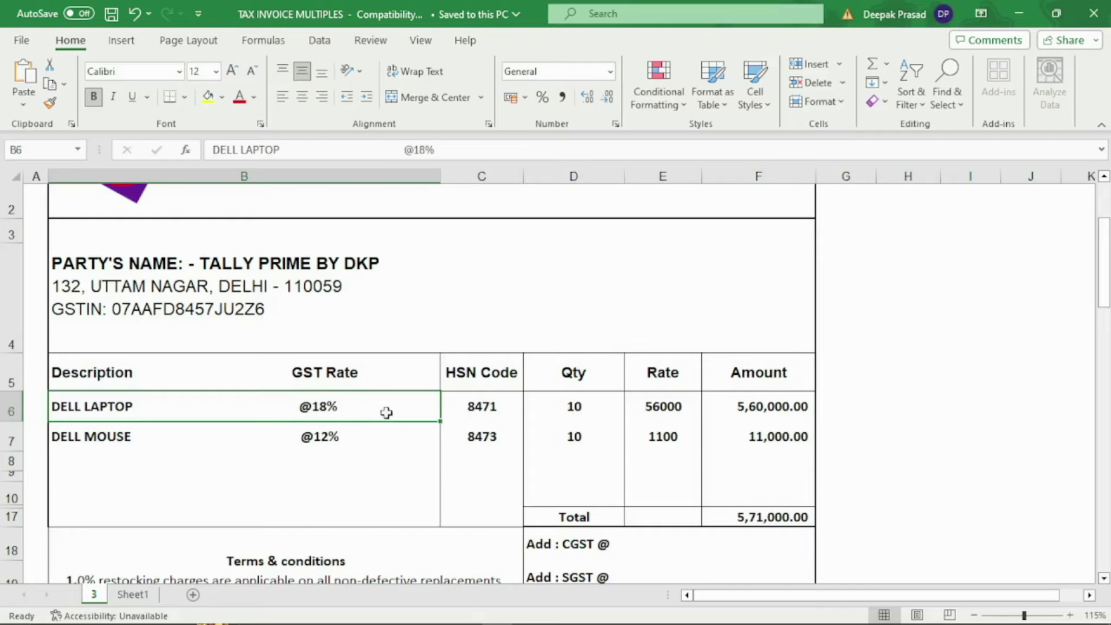
{"action": "left_click", "coordinate": [513, 413]}
{"action": "key", "text": "alt+Tab"}
{"action": "type", "text": "8471"}
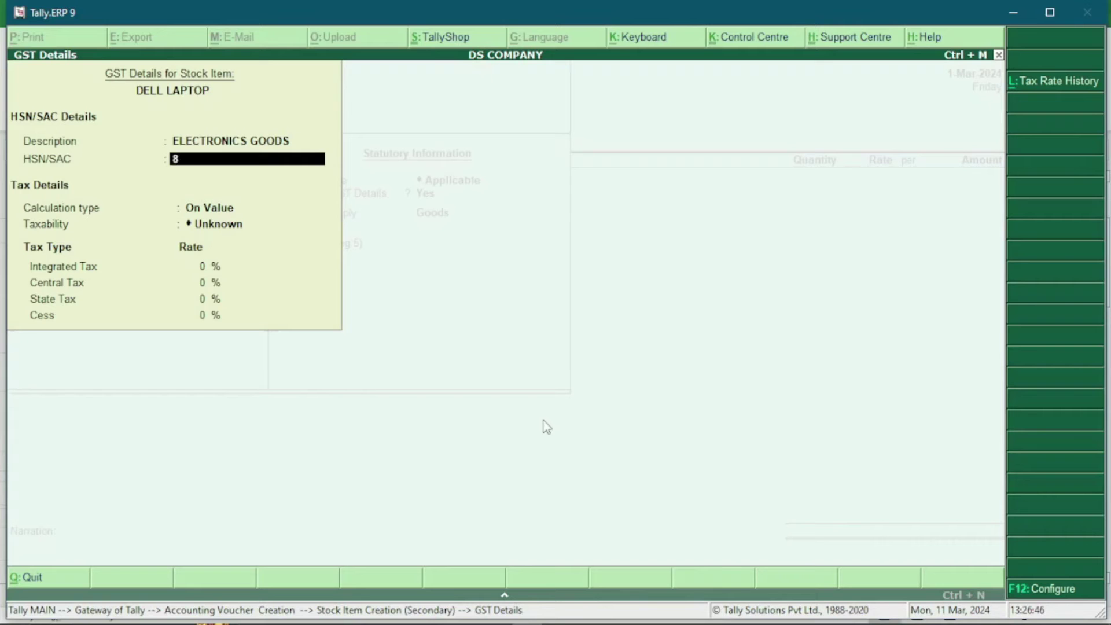
{"action": "key", "text": "Return"}
{"action": "key", "text": "Return"}
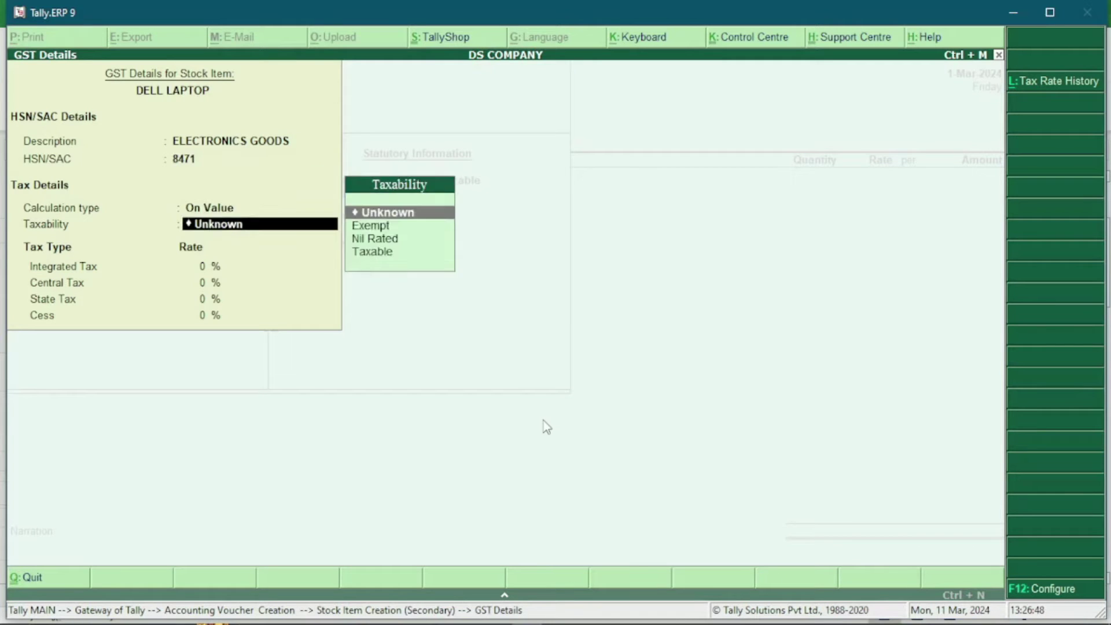
Step: Set the laptop's taxability to Taxable and its integrated tax rate to 18%, checking the rate on the Excel invoice
{"action": "key", "text": "Down"}
{"action": "key", "text": "Down"}
{"action": "key", "text": "Down"}
{"action": "key", "text": "Return"}
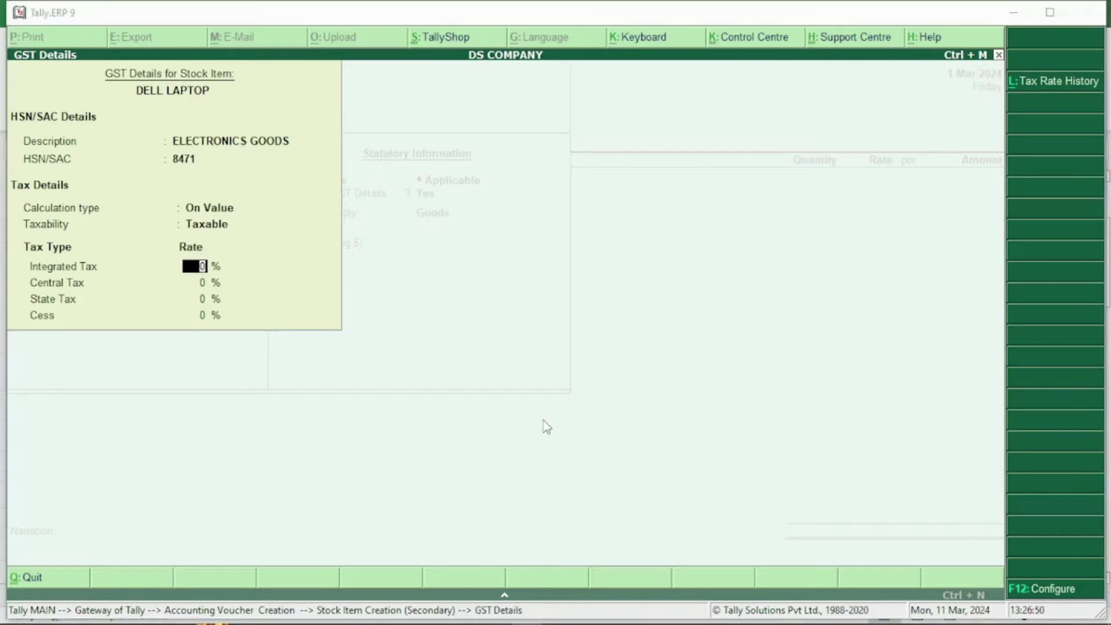
{"action": "key", "text": "alt+Tab"}
{"action": "key", "text": "Left"}
{"action": "key", "text": "alt+Tab"}
{"action": "type", "text": "18"}
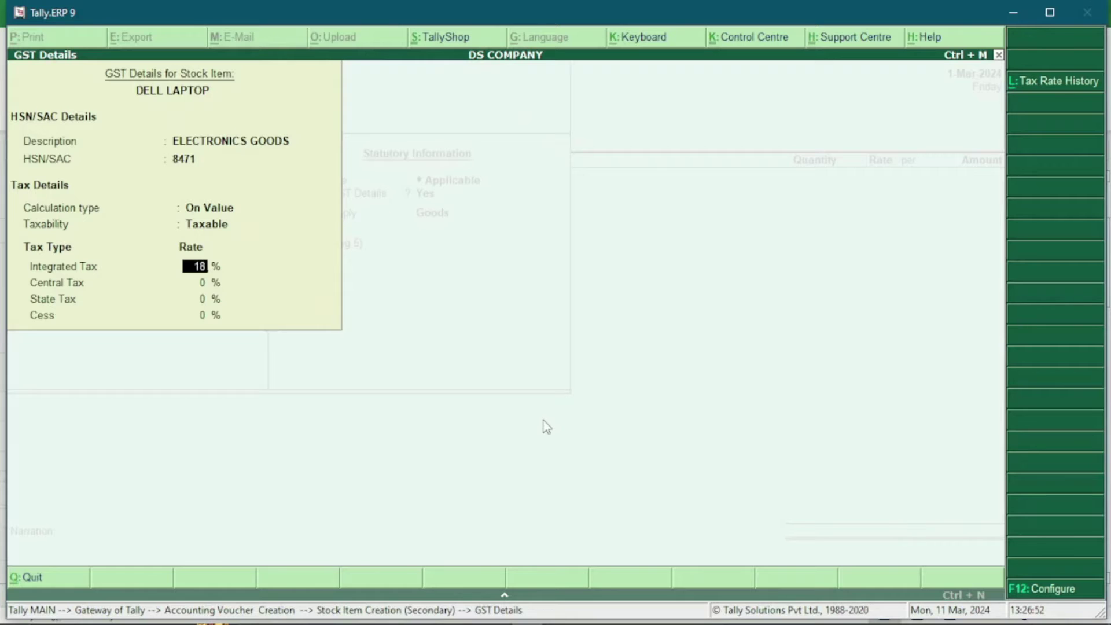
{"action": "key", "text": "Return"}
{"action": "key", "text": "Return"}
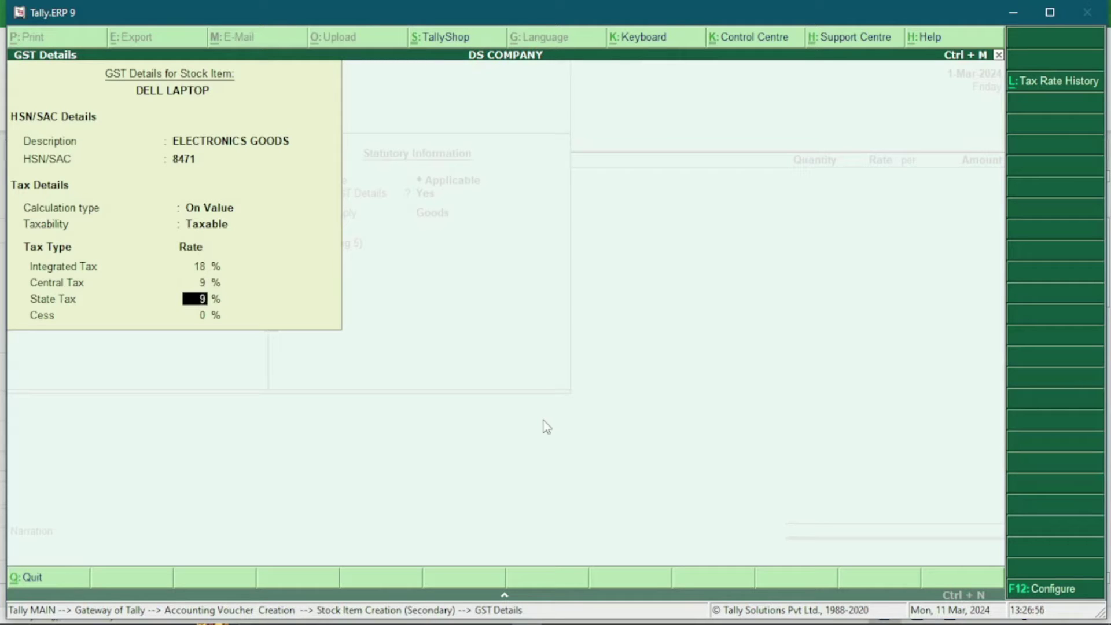
Step: Save the GST details and the DELL LAPTOP stock item with Goods as type of supply
{"action": "key", "text": "ctrl+a"}
{"action": "key", "text": "Return"}
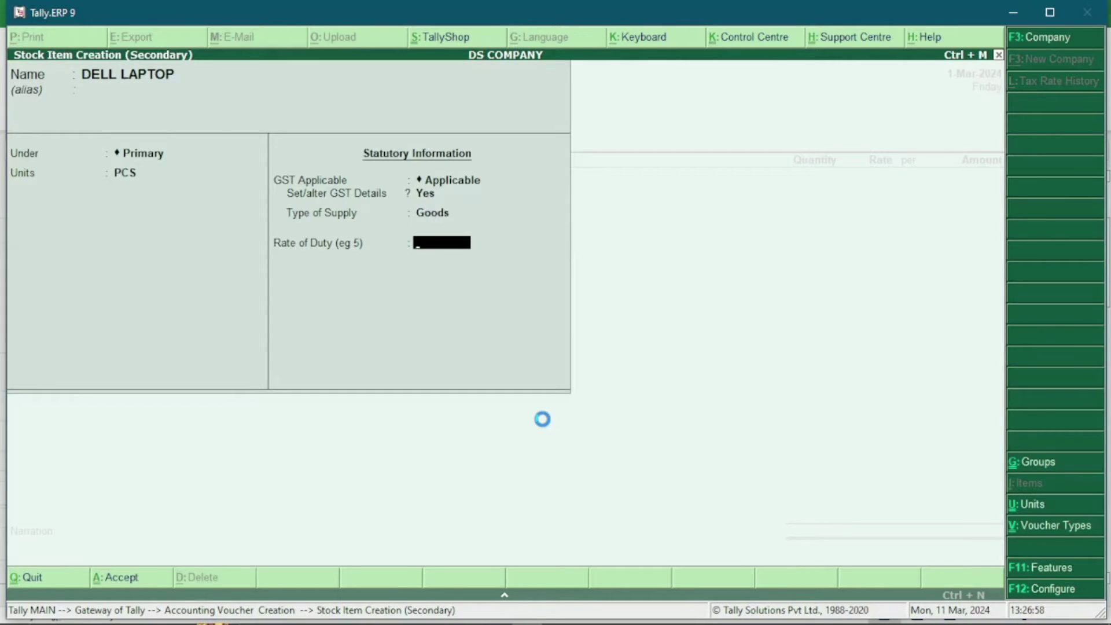
{"action": "key", "text": "ctrl+a"}
Step: Allocate DELL LAPTOP with order number Not Applicable and the invoice quantity of 10 PCS
{"action": "key", "text": "Down"}
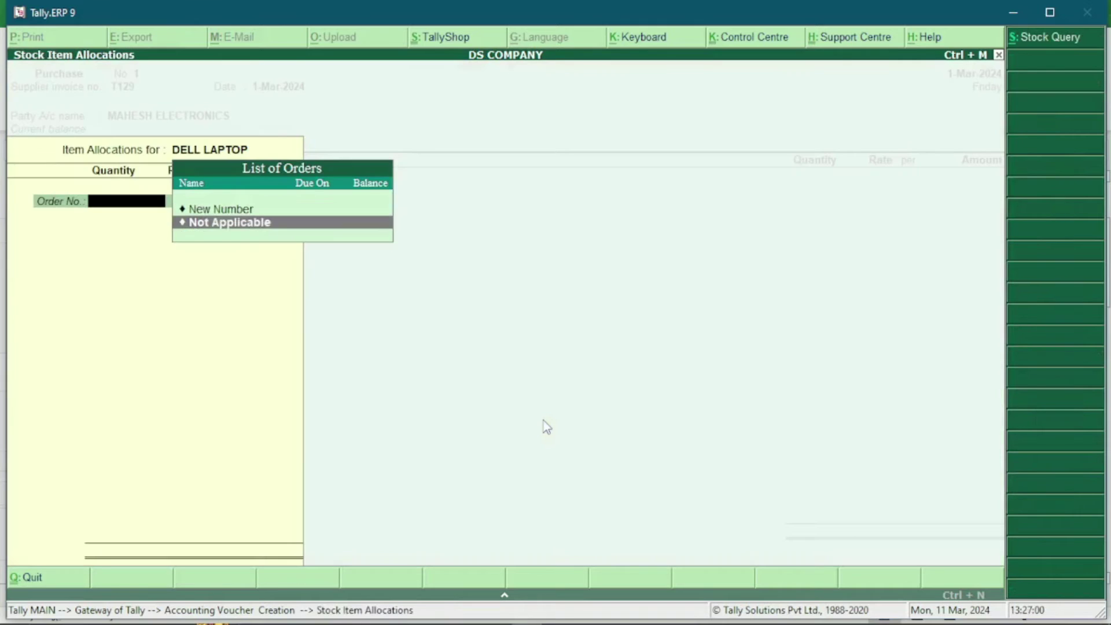
{"action": "key", "text": "Return"}
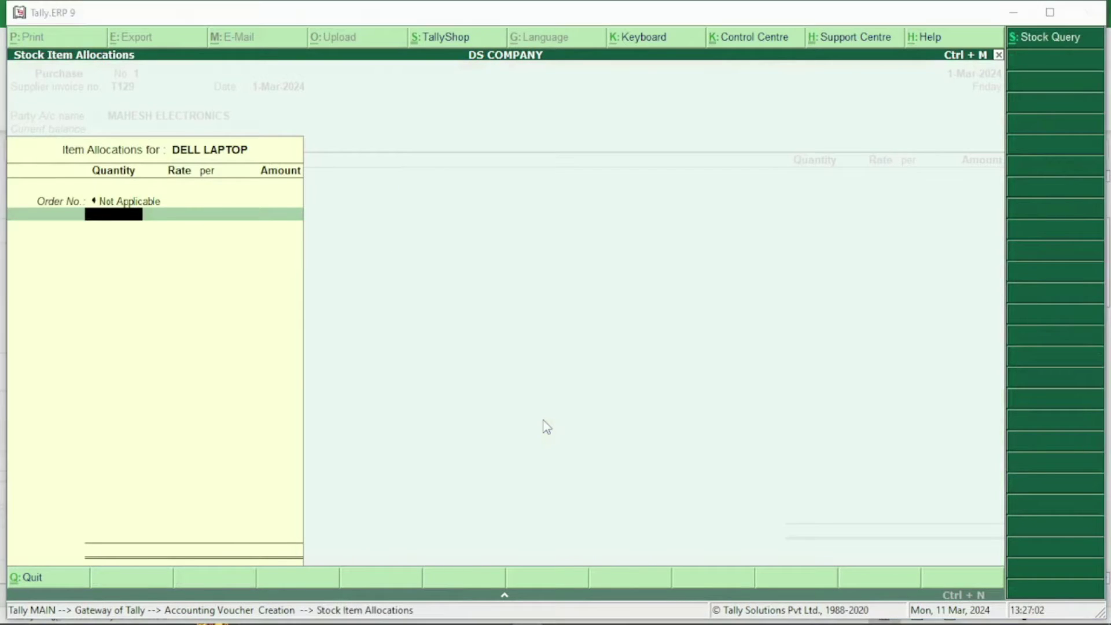
{"action": "key", "text": "alt+Tab"}
{"action": "left_click", "coordinate": [541, 418]}
{"action": "key", "text": "alt+Tab"}
{"action": "type", "text": "10"}
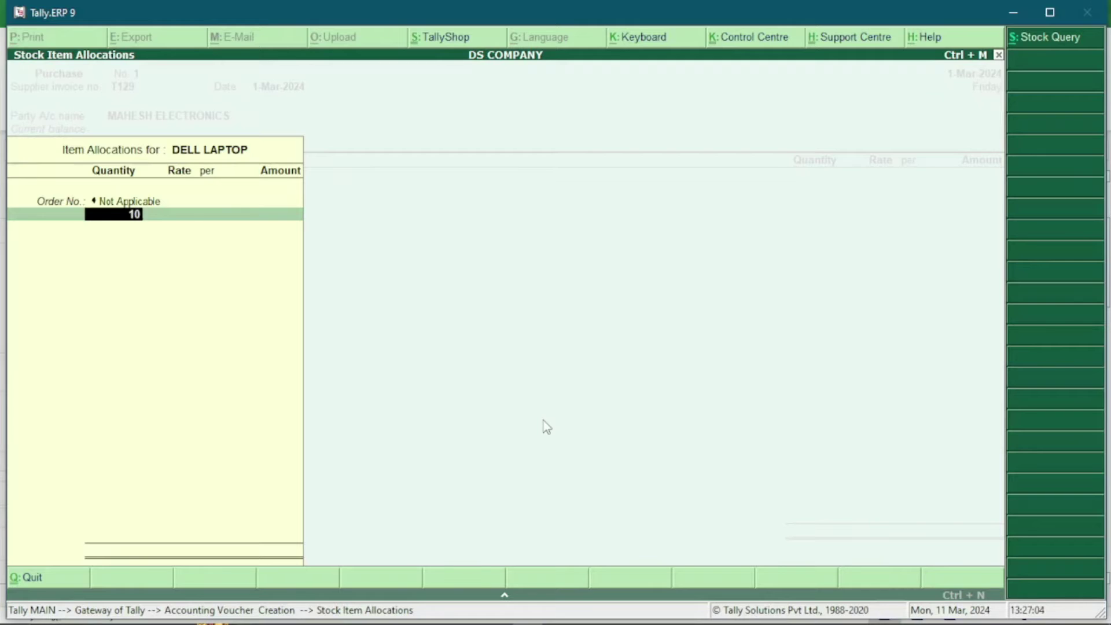
{"action": "key", "text": "Return"}
Step: Enter the invoice rate of 56000 per PCS for DELL LAPTOP and accept its allocation into the voucher
{"action": "key", "text": "alt+Tab"}
{"action": "key", "text": "Right"}
{"action": "key", "text": "alt+Tab"}
{"action": "type", "text": "56,000"}
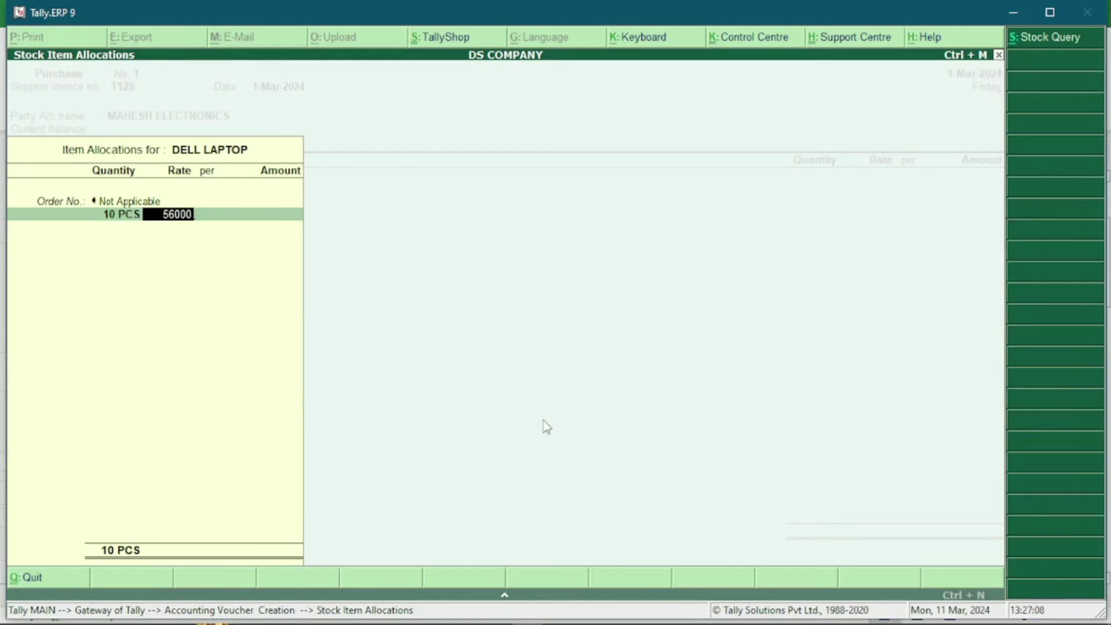
{"action": "key", "text": "Return"}
{"action": "key", "text": "Return"}
{"action": "key", "text": "Return"}
{"action": "key", "text": "Return"}
{"action": "key", "text": "Return"}
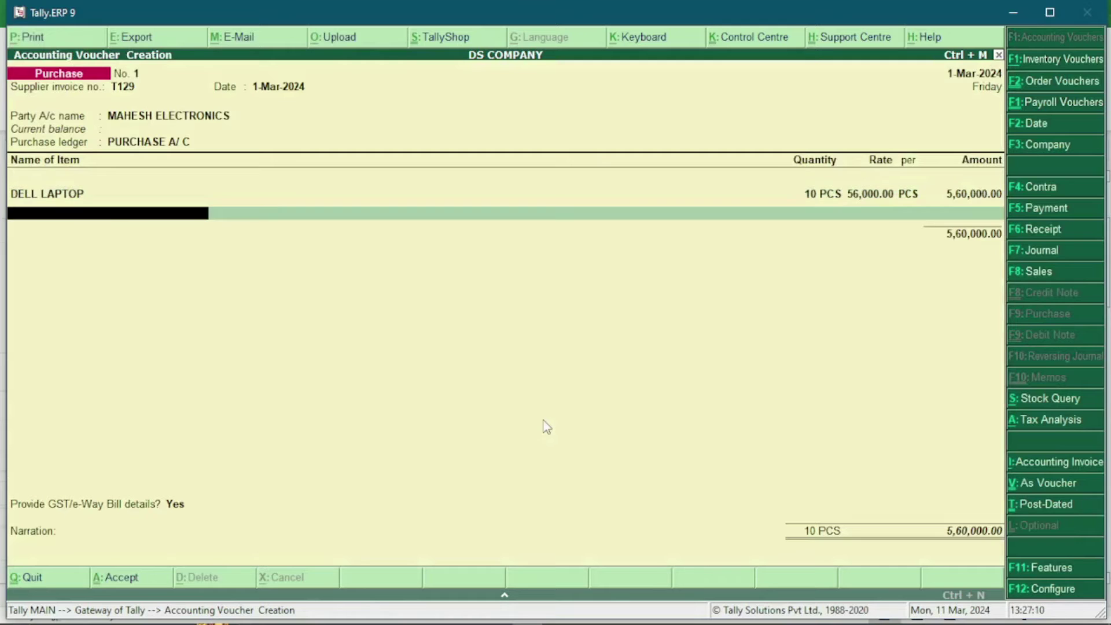
Step: Locate the second item's description row on the tax invoice in Excel
{"action": "key", "text": "alt+Tab"}
{"action": "key", "text": "Left"}
{"action": "key", "text": "Left"}
{"action": "key", "text": "Left"}
{"action": "key", "text": "Down"}
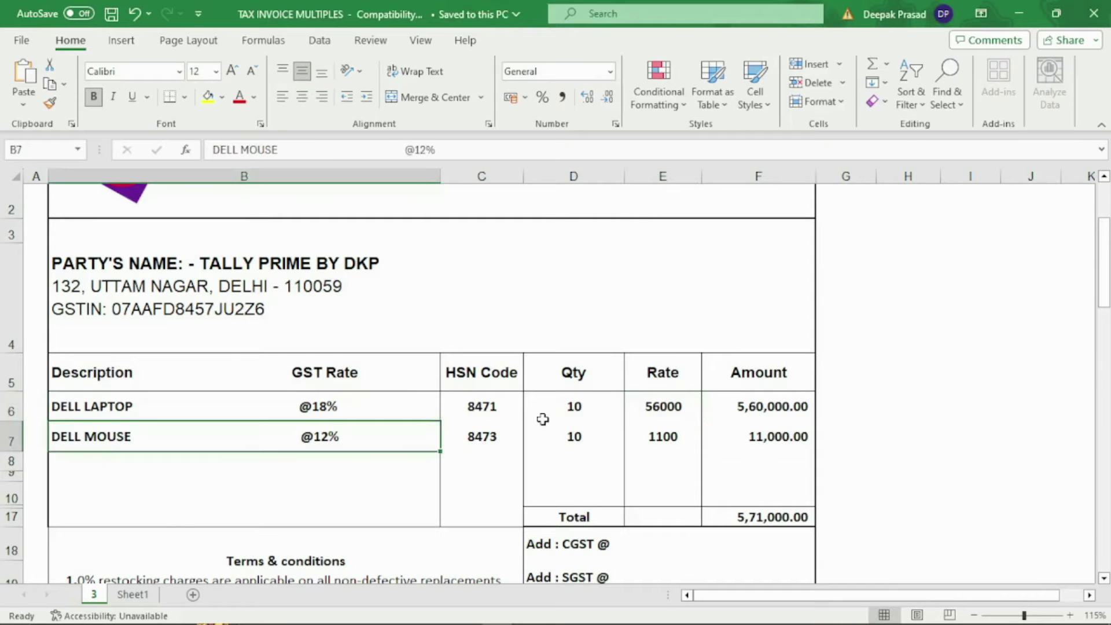
Step: Return to Tally and start a new stock item from the voucher, named DELL MOUSE under Primary with PCS as its unit
{"action": "key", "text": "alt+Tab"}
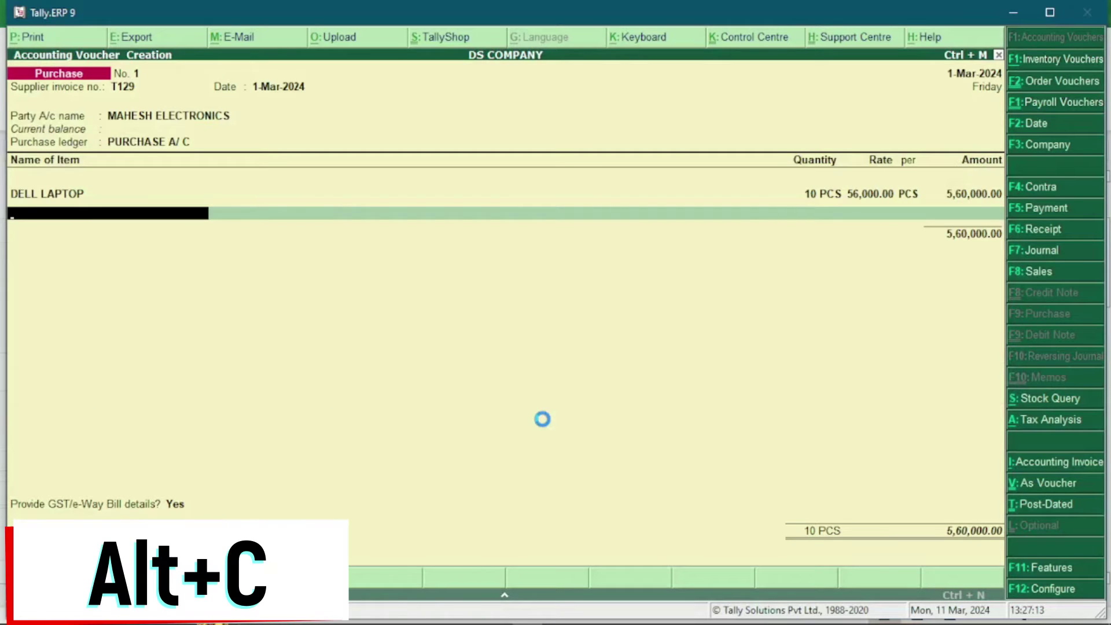
{"action": "key", "text": "alt+c"}
{"action": "type", "text": "DELL MOUSE"}
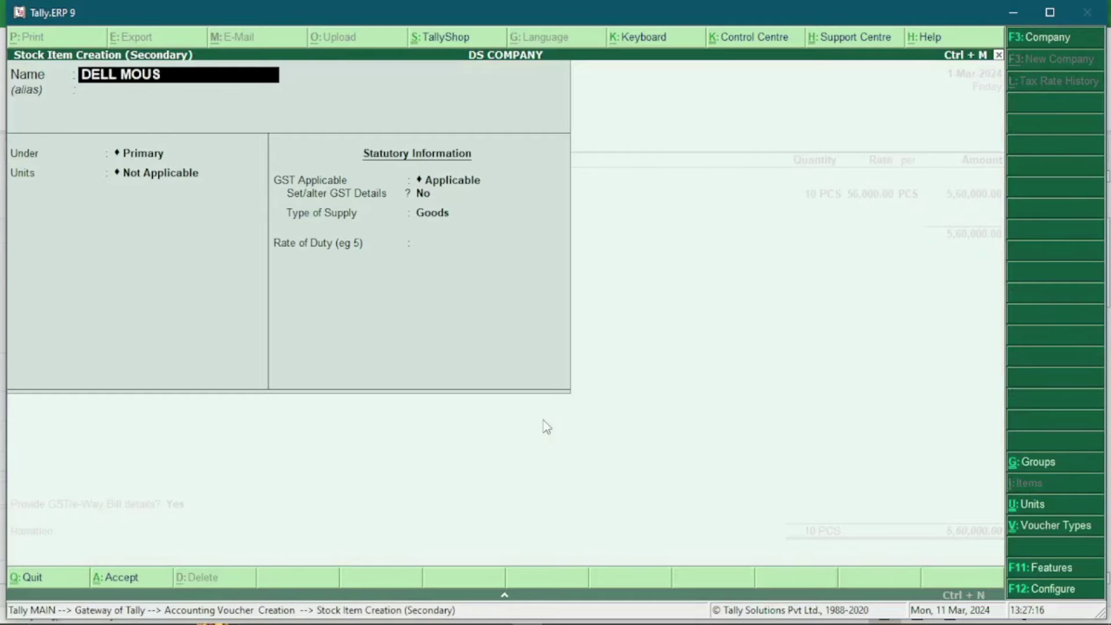
{"action": "key", "text": "Return"}
{"action": "key", "text": "Return"}
{"action": "key", "text": "Return"}
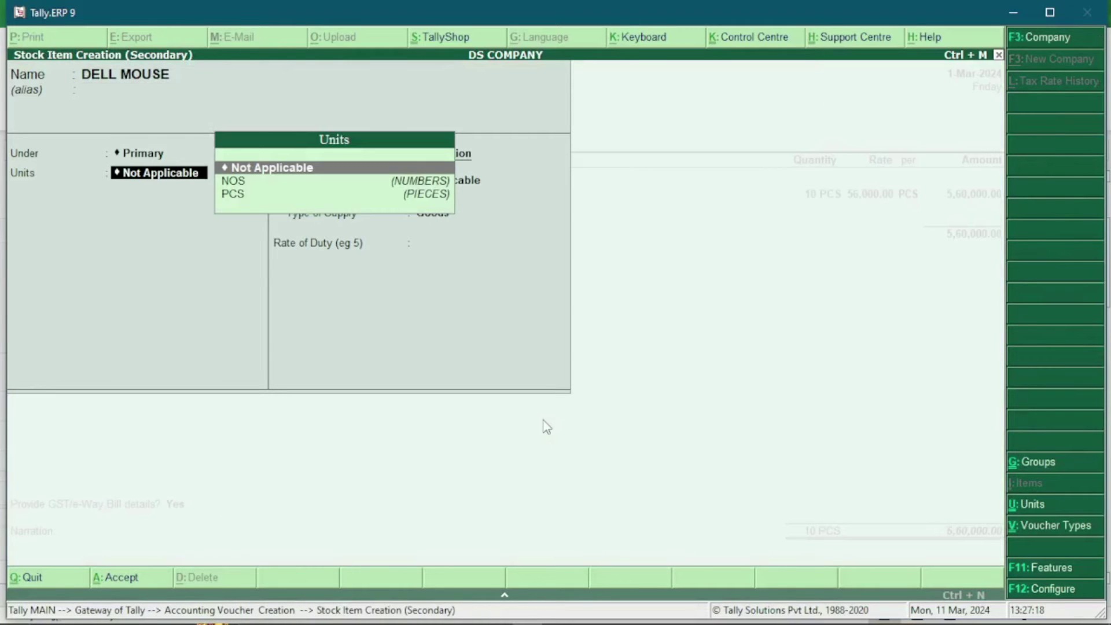
{"action": "key", "text": "Down"}
{"action": "key", "text": "Down"}
{"action": "key", "text": "Return"}
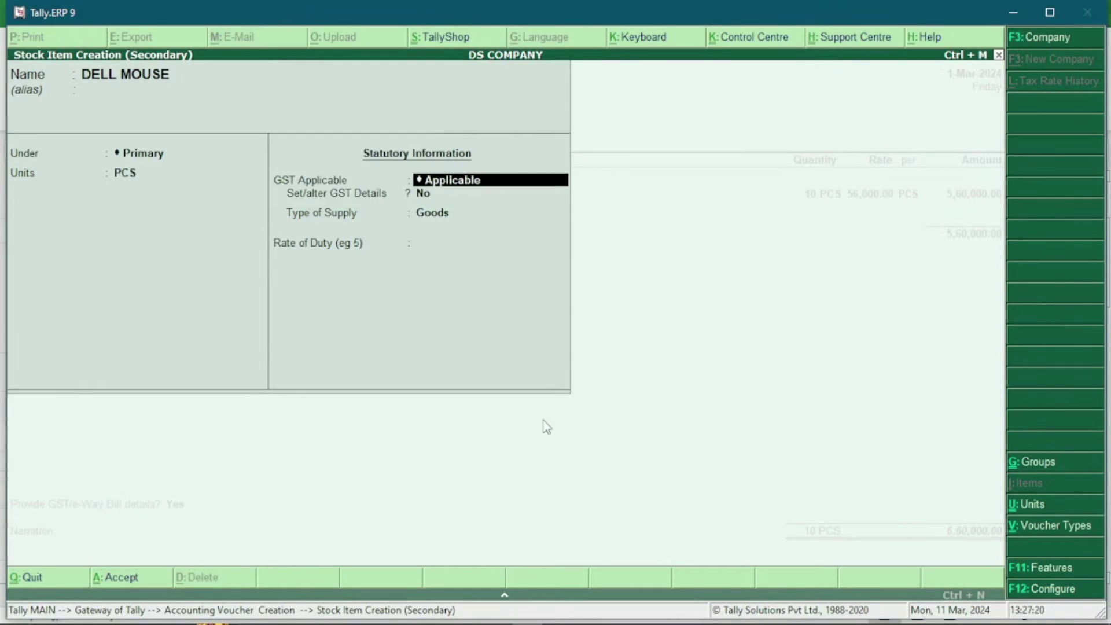
Step: Turn on Set/alter GST Details for the DELL MOUSE item and enter ELECTRONICS GOODS as the description
{"action": "key", "text": "Return"}
{"action": "key", "text": "y"}
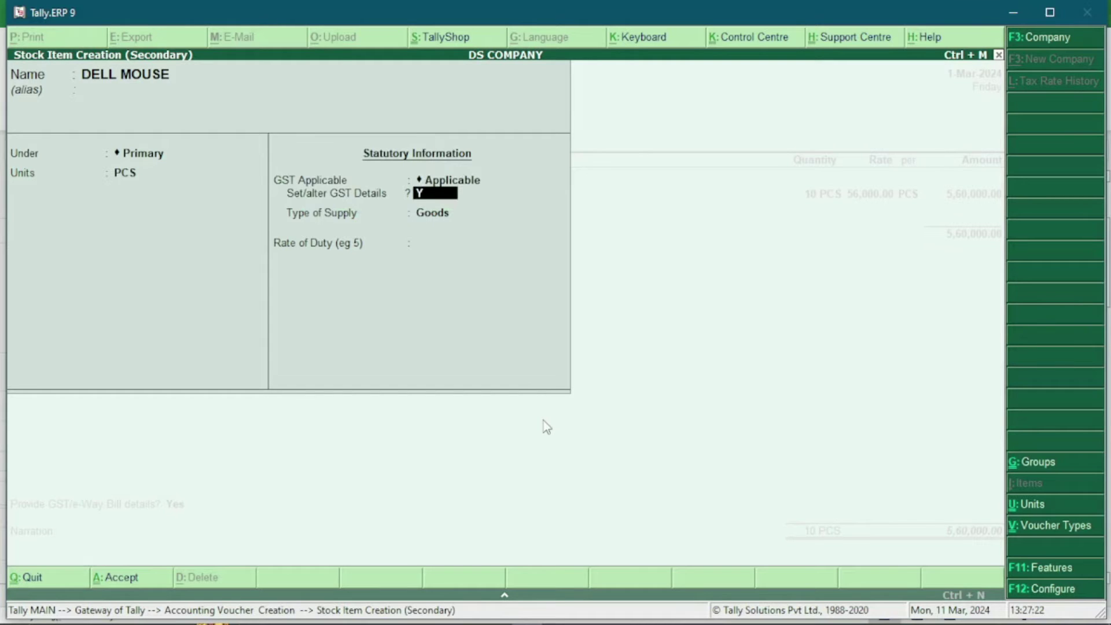
{"action": "key", "text": "Return"}
{"action": "type", "text": "EL"}
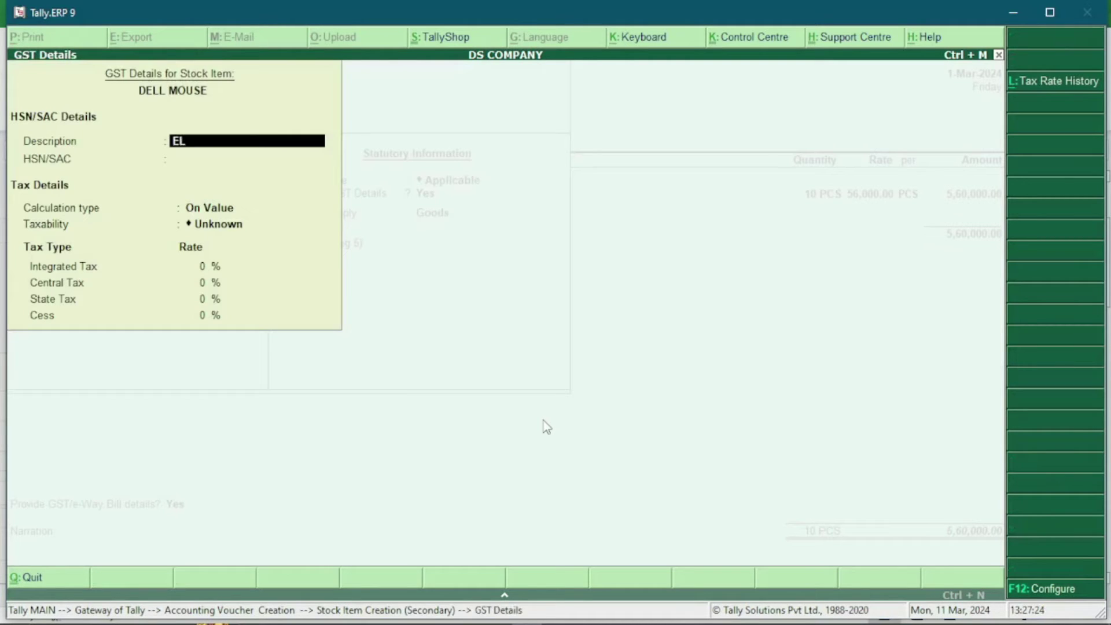
{"action": "type", "text": "ECTRONICS"}
{"action": "type", "text": "ODS"}
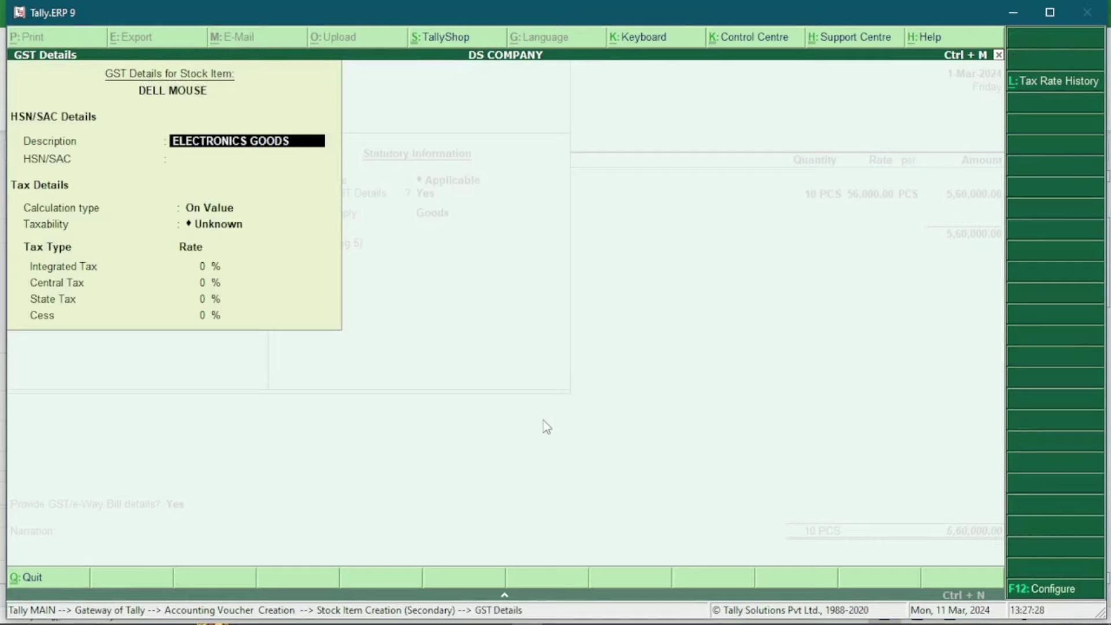
{"action": "key", "text": "Return"}
Step: Check the mouse's HSN code on the Excel invoice and enter HSN/SAC 8473 in Tally, keeping the calculation type On Value
{"action": "key", "text": "alt+Tab"}
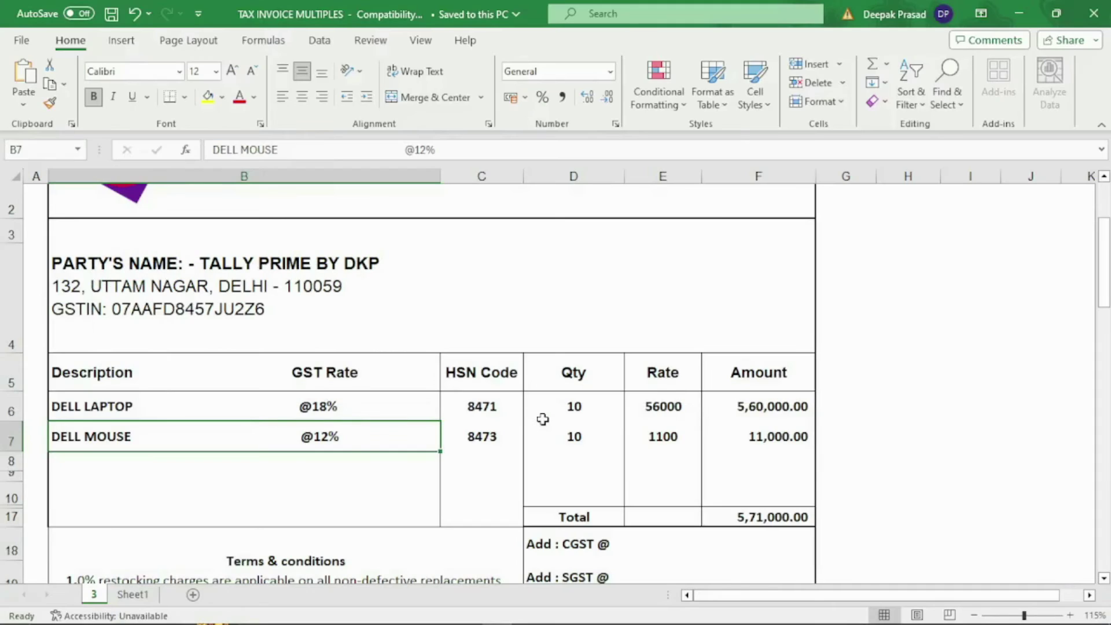
{"action": "key", "text": "Right"}
{"action": "key", "text": "alt+Tab"}
{"action": "type", "text": "847"}
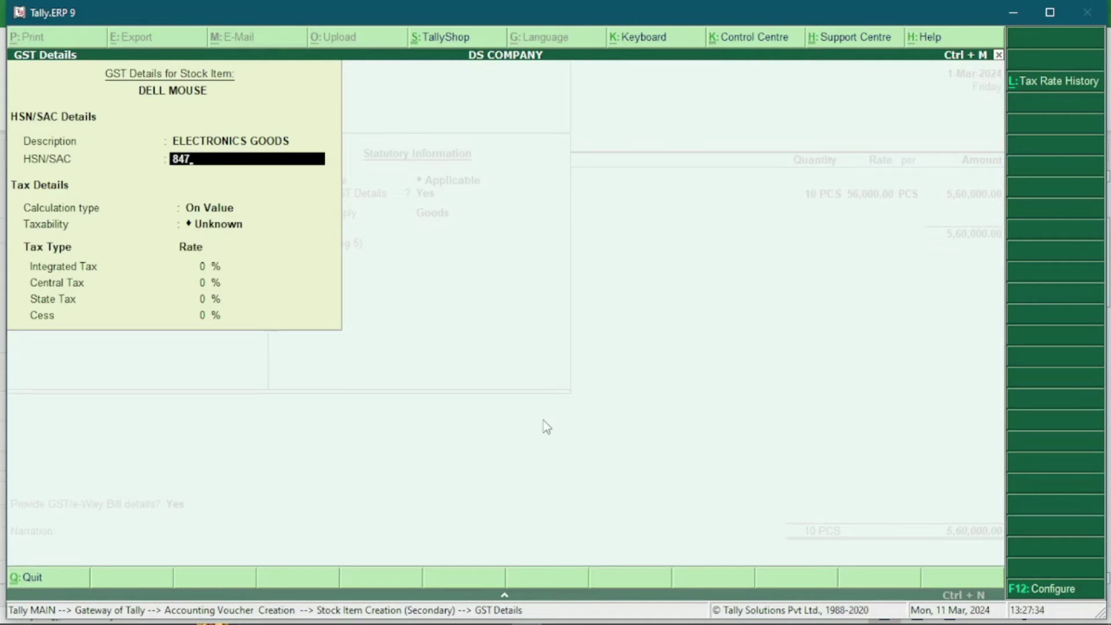
{"action": "type", "text": "3"}
{"action": "key", "text": "Return"}
{"action": "key", "text": "Return"}
Step: Set the mouse's taxability to Taxable and its integrated tax rate to 12%, checking the rate on the Excel invoice
{"action": "key", "text": "Down"}
{"action": "key", "text": "Down"}
{"action": "key", "text": "Down"}
{"action": "key", "text": "Return"}
{"action": "key", "text": "alt+Tab"}
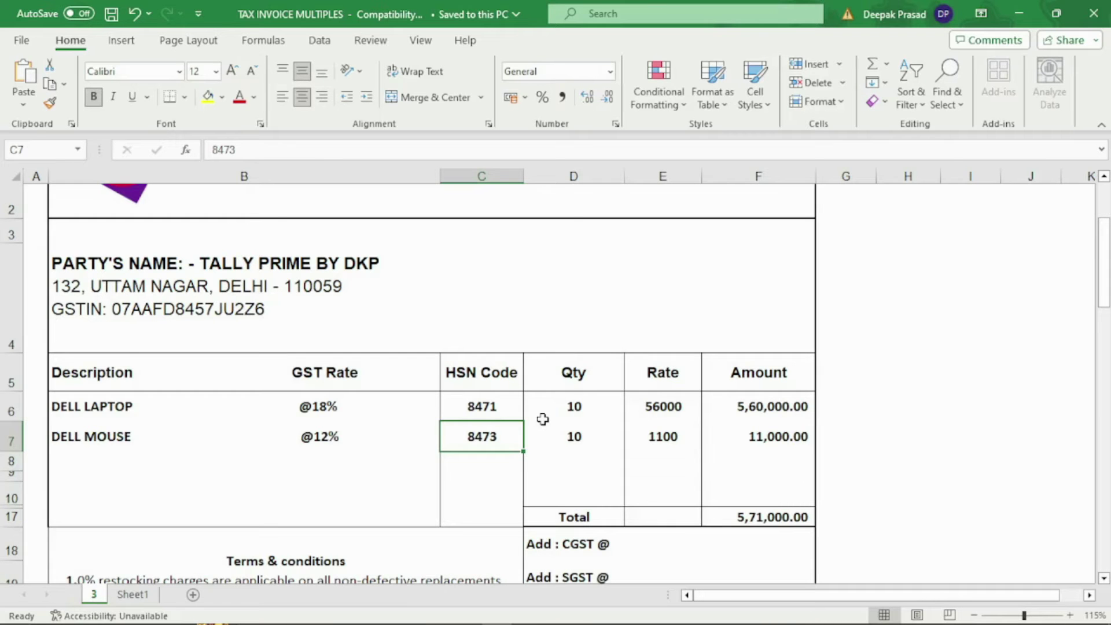
{"action": "key", "text": "alt+Tab"}
{"action": "type", "text": "12"}
{"action": "key", "text": "Return"}
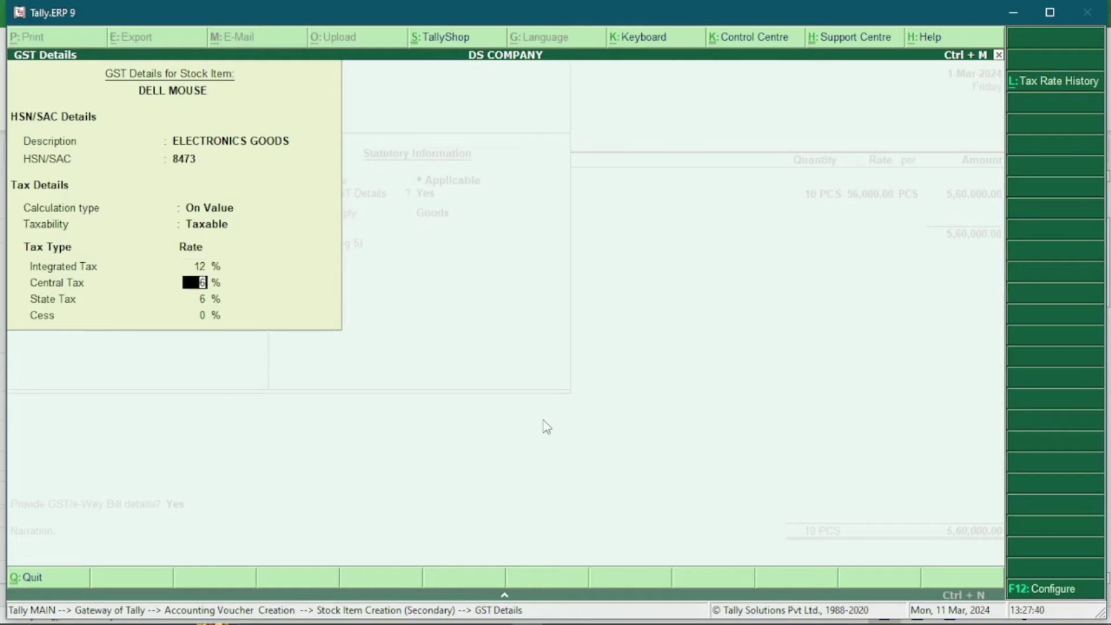
Step: Save the GST details and the DELL MOUSE stock item with Goods as type of supply
{"action": "key", "text": "Return"}
{"action": "key", "text": "Return"}
{"action": "key", "text": "Return"}
{"action": "key", "text": "Return"}
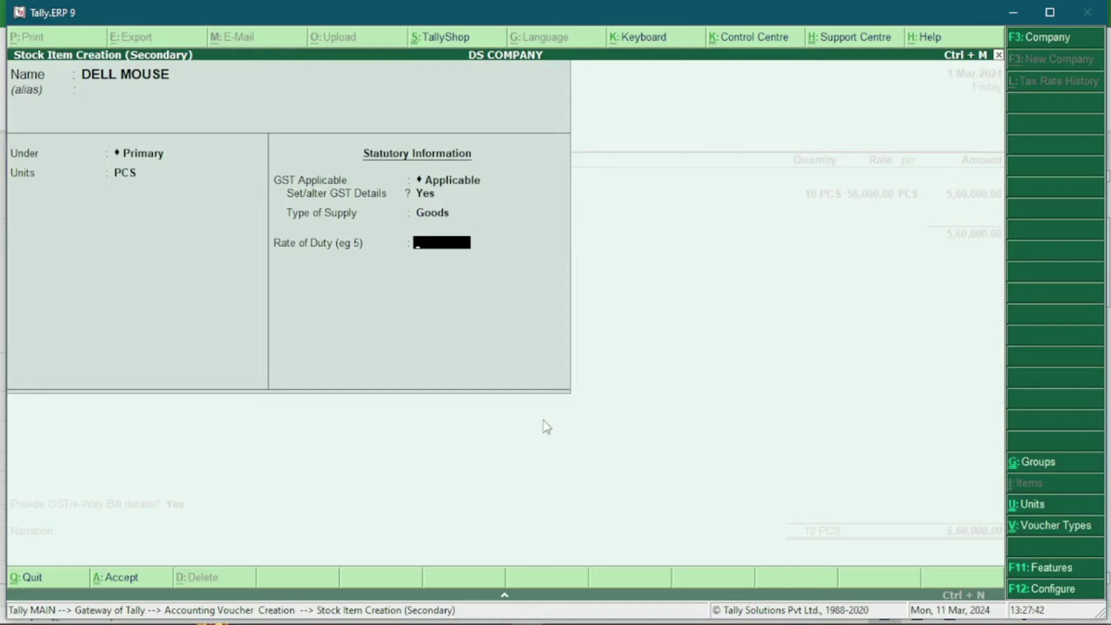
{"action": "key", "text": "Return"}
{"action": "key", "text": "Return"}
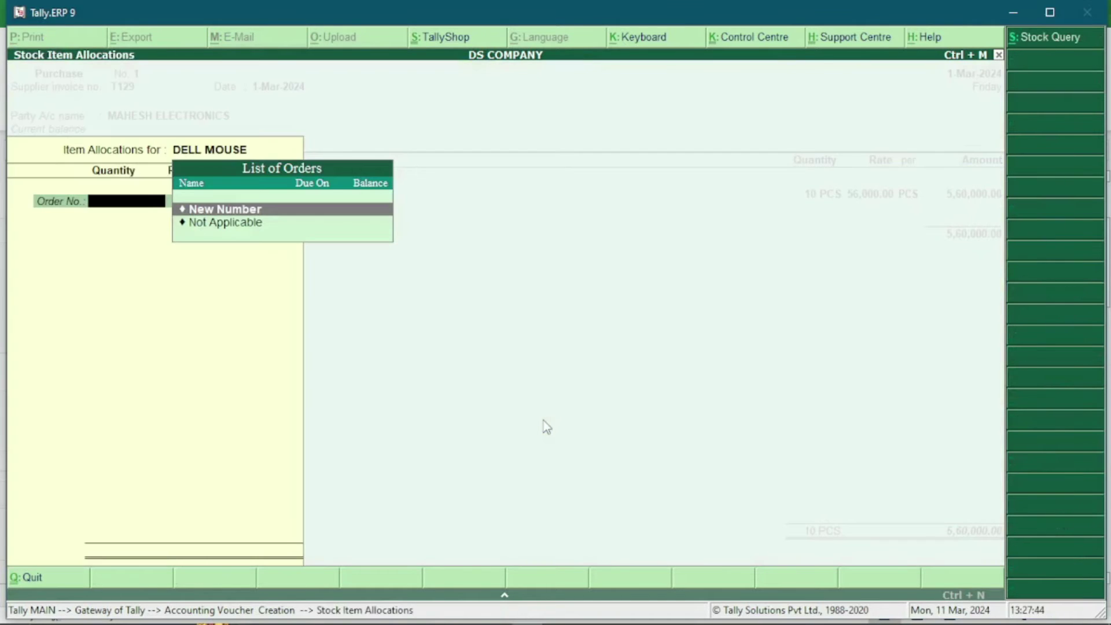
Step: Allocate DELL MOUSE with order number Not Applicable and a quantity of 10 PCS, checking the Excel invoice
{"action": "key", "text": "Down"}
{"action": "key", "text": "Return"}
{"action": "key", "text": "alt+Tab"}
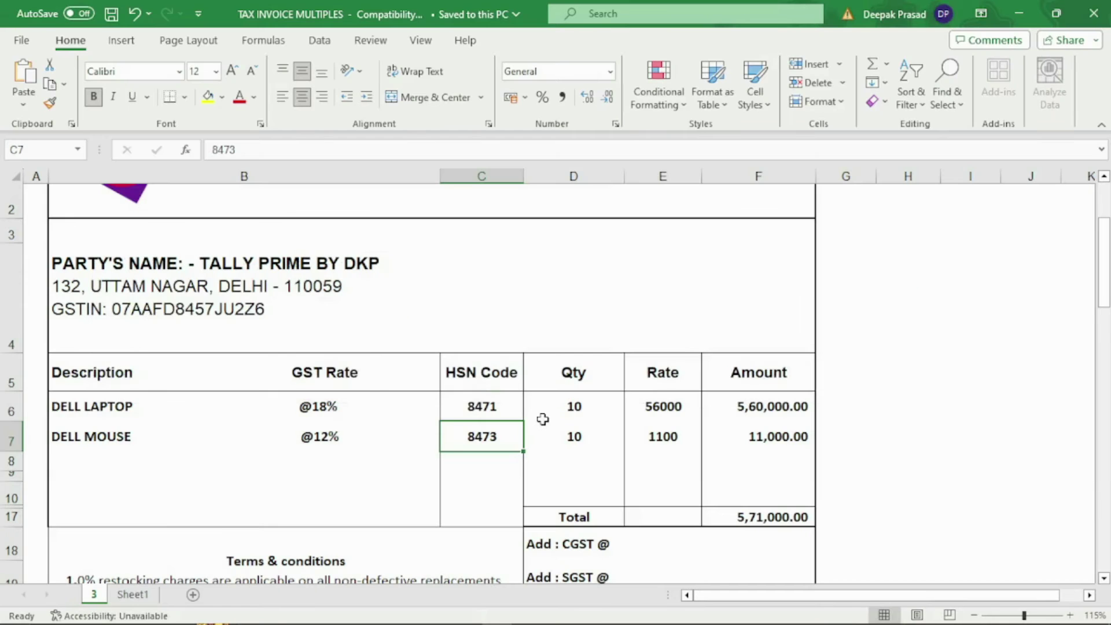
{"action": "key", "text": "Right"}
{"action": "key", "text": "Right"}
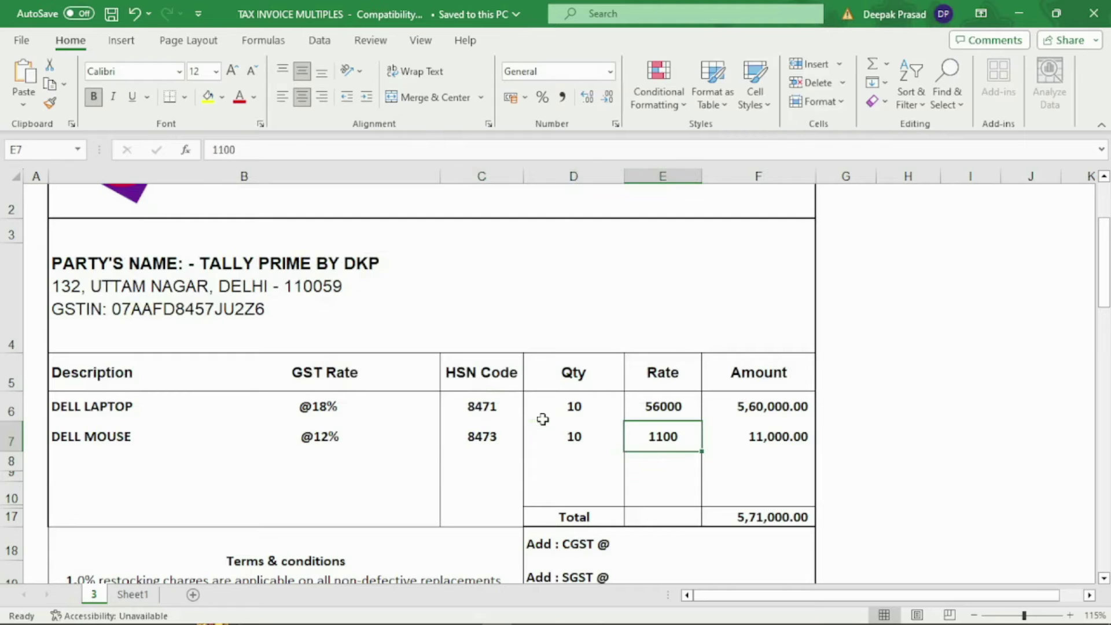
{"action": "key", "text": "alt+Tab"}
{"action": "type", "text": "10"}
{"action": "key", "text": "Return"}
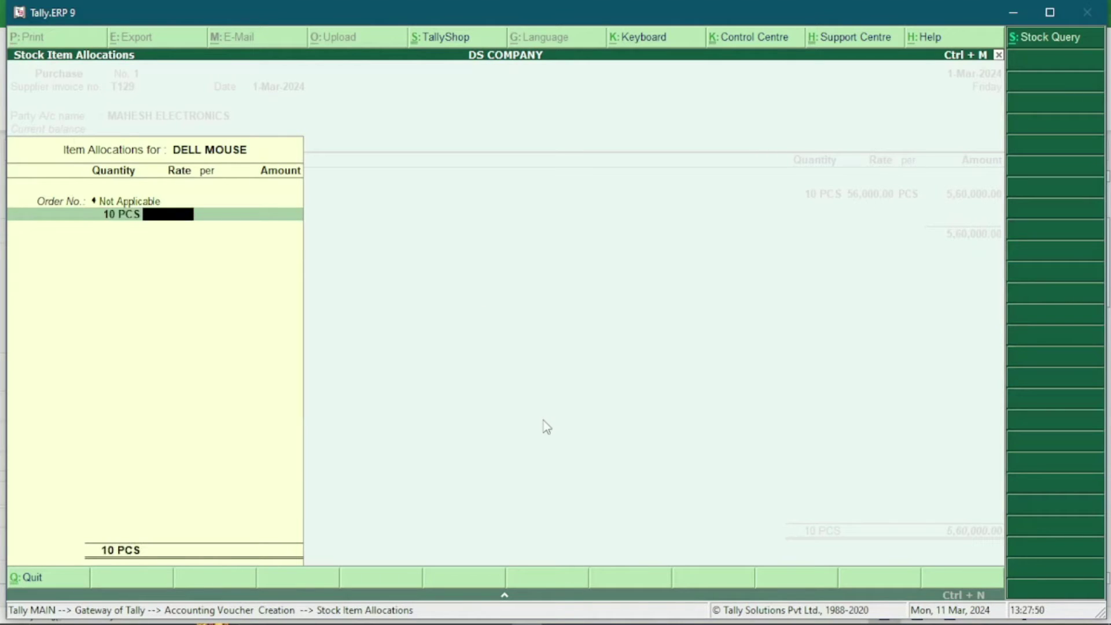
Step: Set the DELL MOUSE rate to 1100 per PCS and accept the item line in the purchase voucher
{"action": "type", "text": "1100"}
{"action": "key", "text": "Return"}
{"action": "key", "text": "Return"}
{"action": "key", "text": "Return"}
{"action": "key", "text": "Return"}
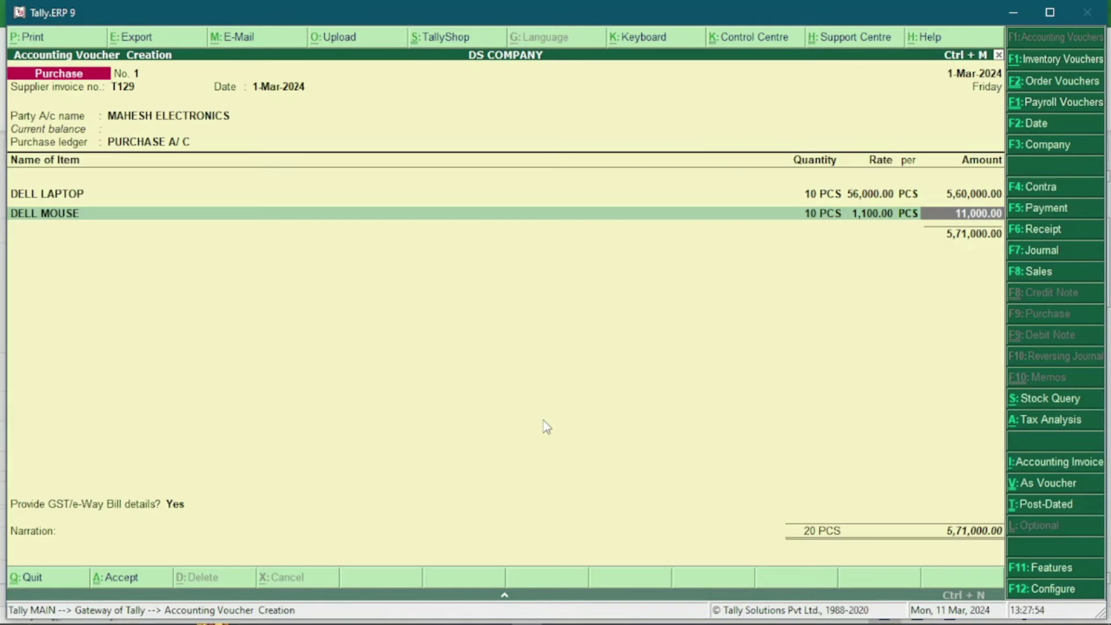
{"action": "key", "text": "Return"}
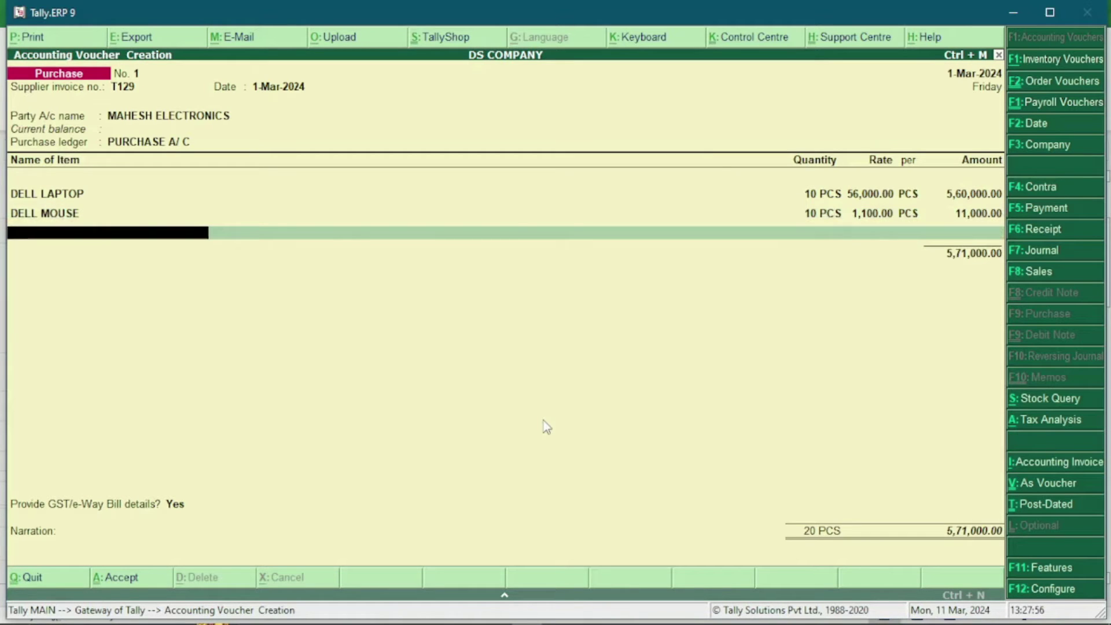
Step: Examine the IGST amount's formula and the supplier and buyer location details on the Excel invoice, returning to Tally
{"action": "key", "text": "alt+Tab"}
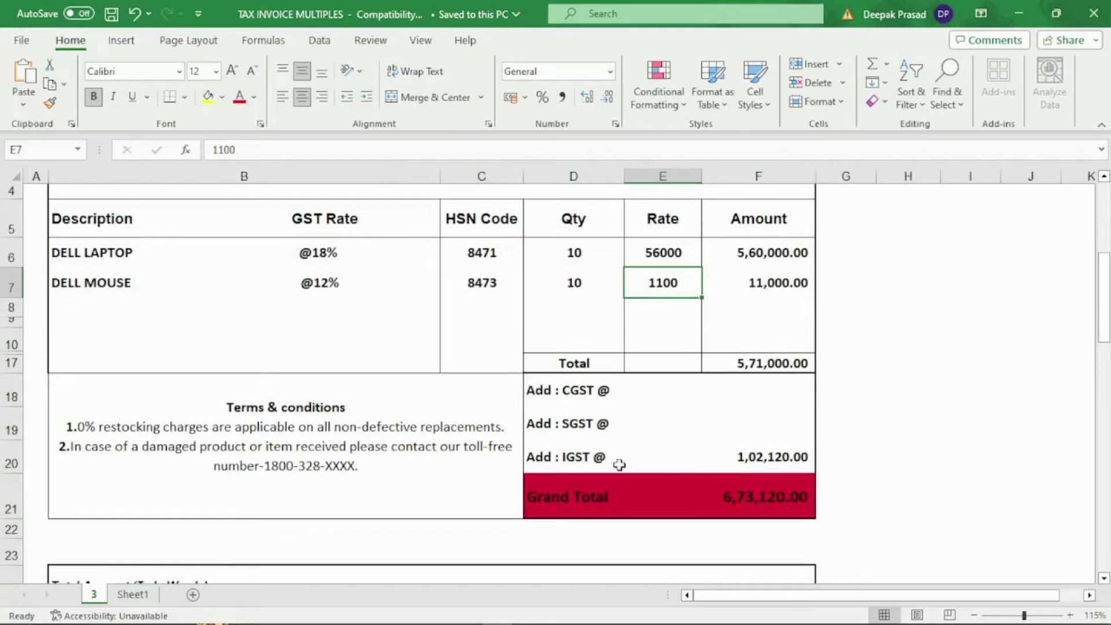
{"action": "left_click", "coordinate": [743, 459]}
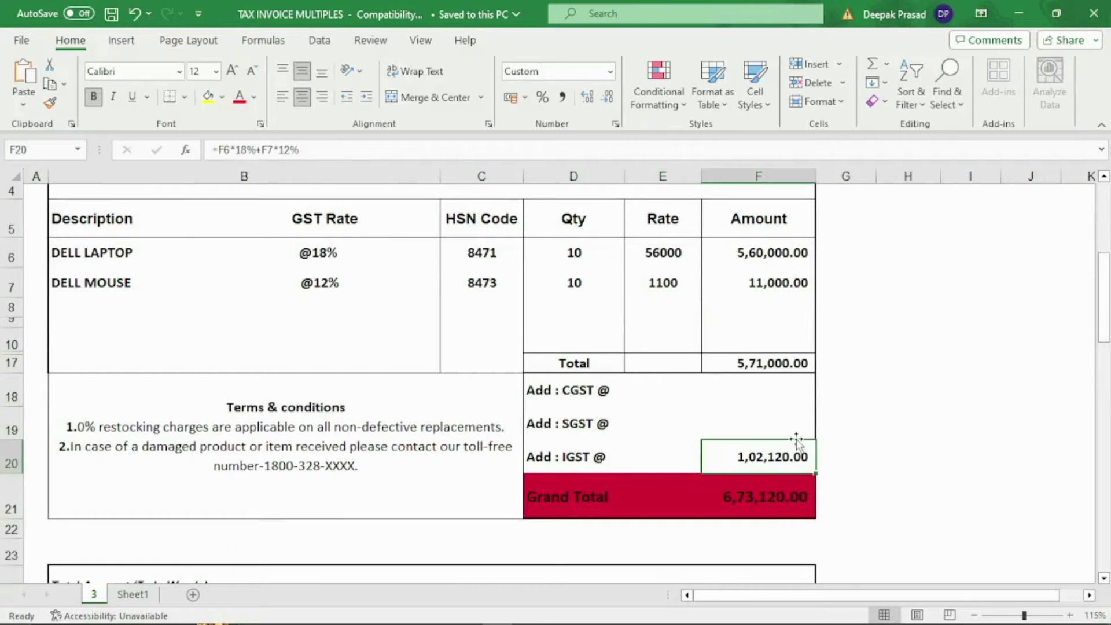
{"action": "scroll", "coordinate": [782, 444], "scroll_direction": "up", "scroll_amount": 1}
{"action": "scroll", "coordinate": [783, 444], "scroll_direction": "up", "scroll_amount": 1}
{"action": "scroll", "coordinate": [783, 444], "scroll_direction": "up", "scroll_amount": 2}
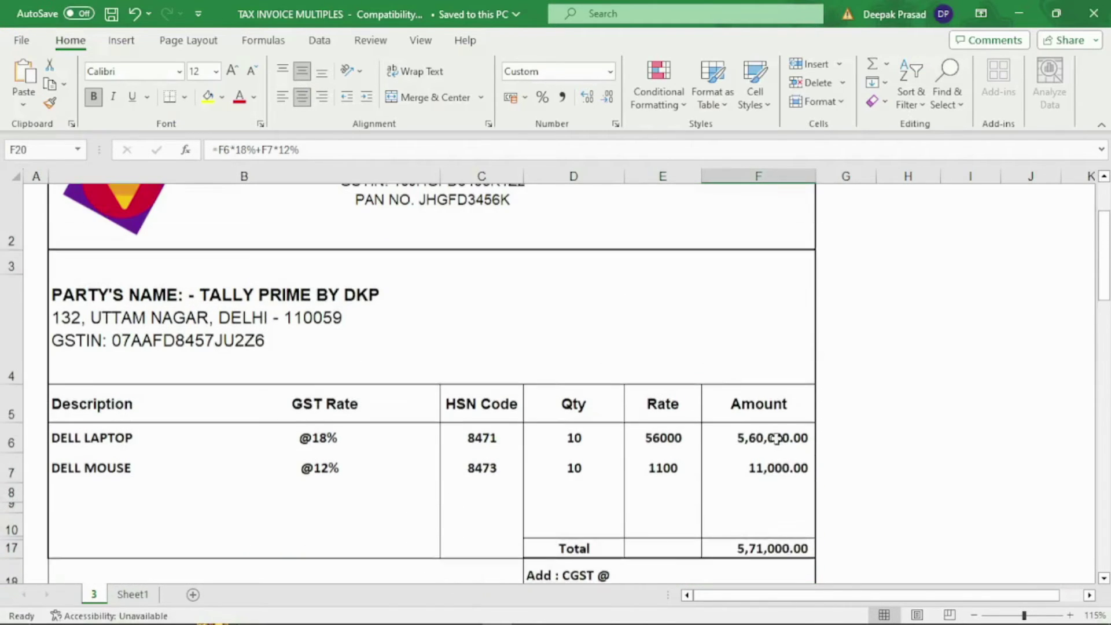
{"action": "scroll", "coordinate": [735, 426], "scroll_direction": "up", "scroll_amount": 1}
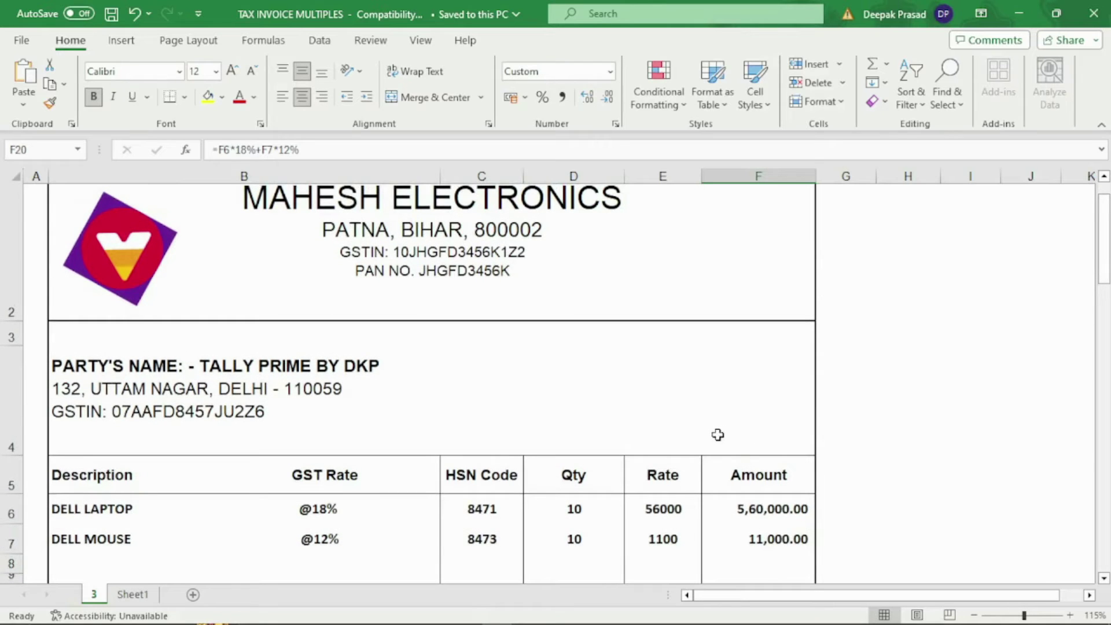
{"action": "scroll", "coordinate": [705, 436], "scroll_direction": "up", "scroll_amount": 1}
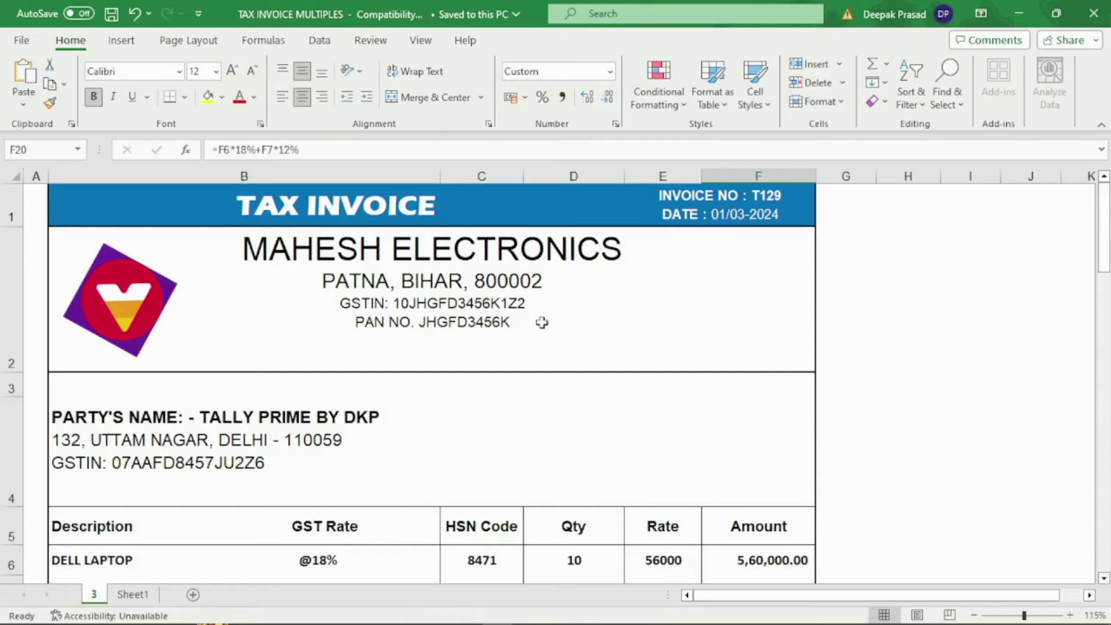
{"action": "key", "text": "alt+Tab"}
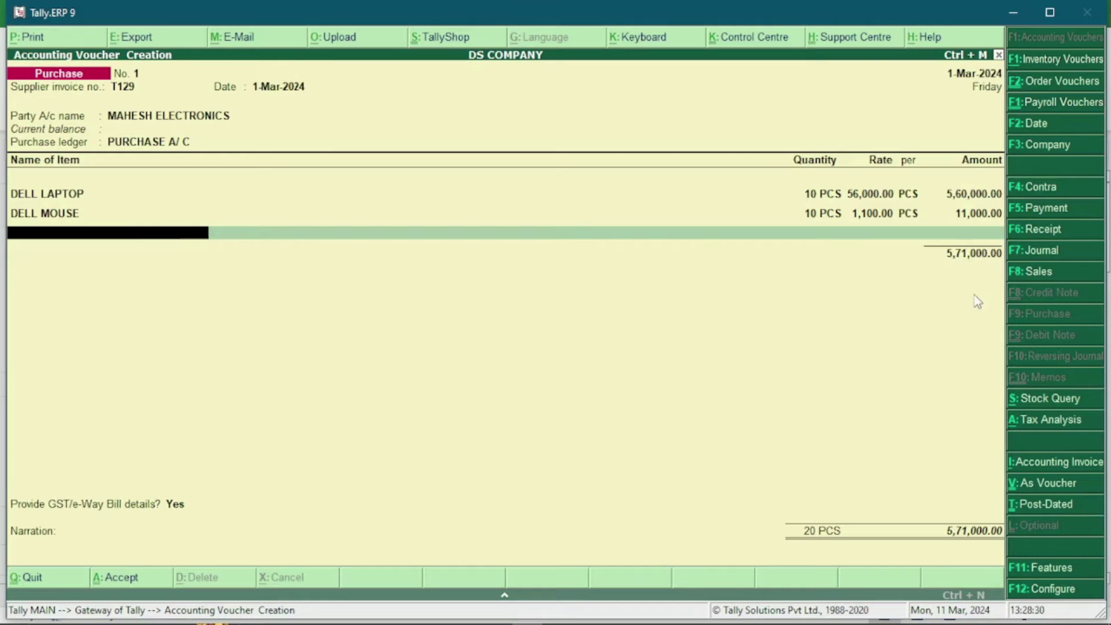
Step: End the stock item list in the purchase voucher and check the IGST line on the Excel invoice
{"action": "key", "text": "Return"}
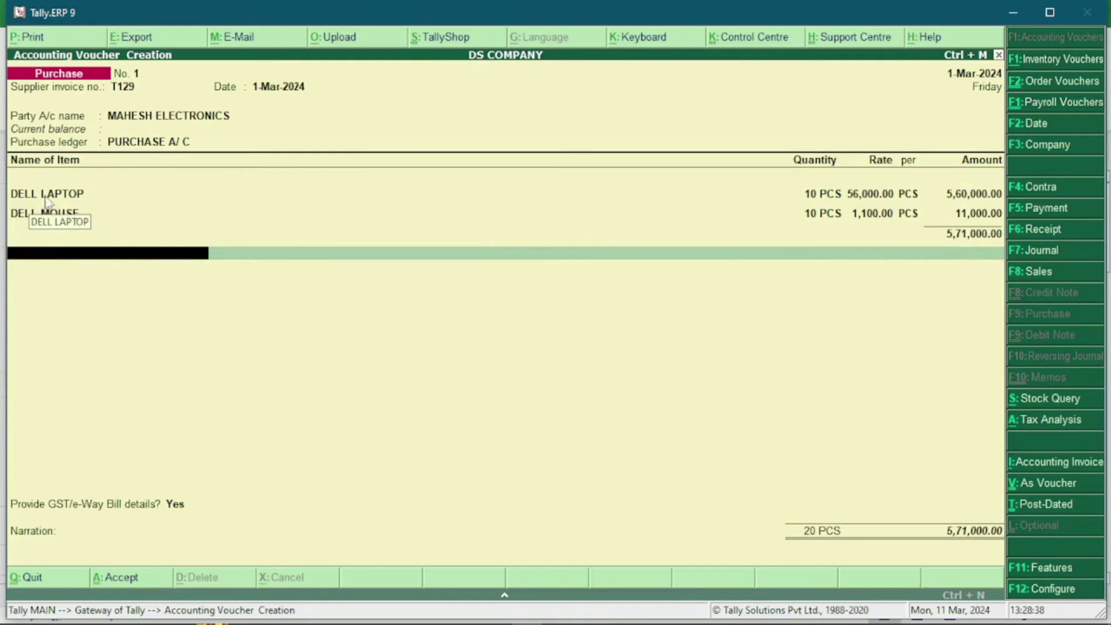
{"action": "key", "text": "alt+Tab"}
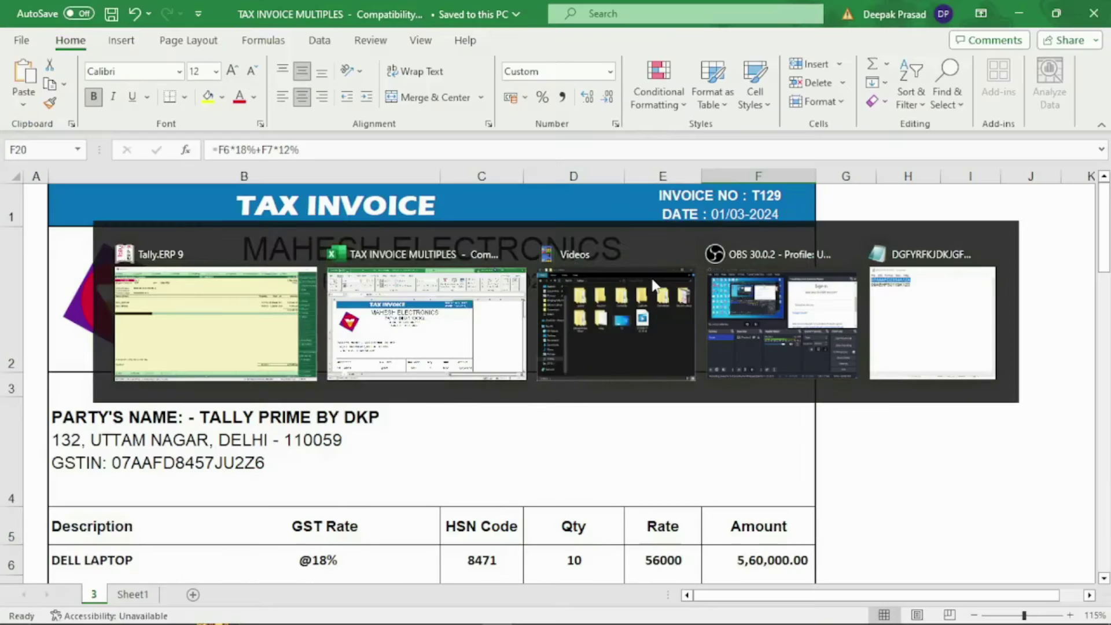
{"action": "scroll", "coordinate": [584, 411], "scroll_direction": "down", "scroll_amount": 1}
{"action": "scroll", "coordinate": [583, 411], "scroll_direction": "down", "scroll_amount": 1}
{"action": "left_click", "coordinate": [598, 456]}
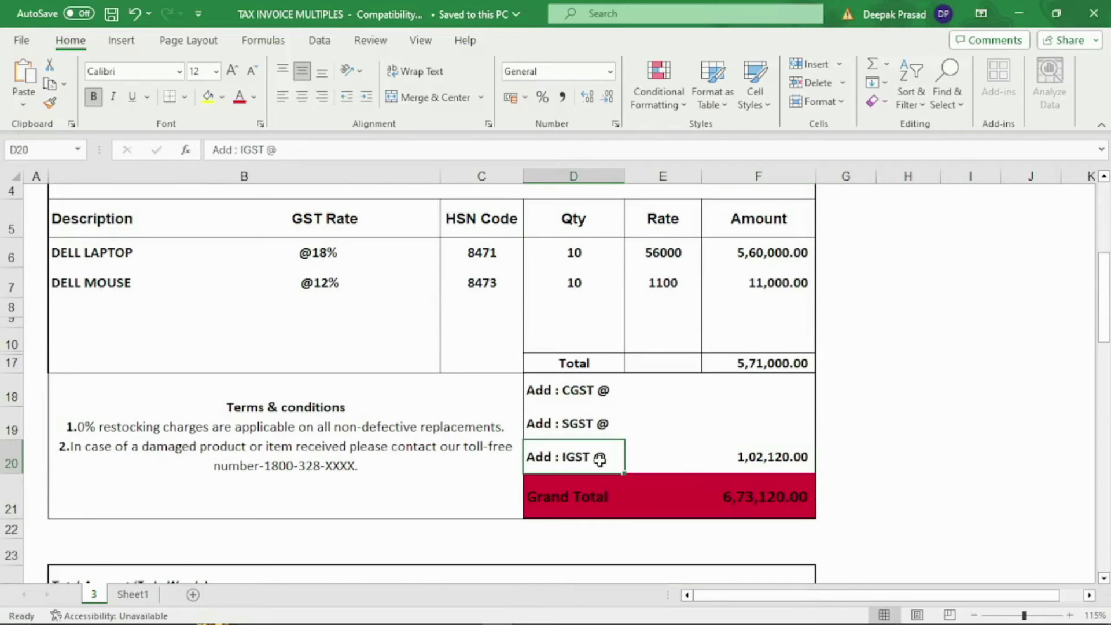
{"action": "key", "text": "alt+Tab"}
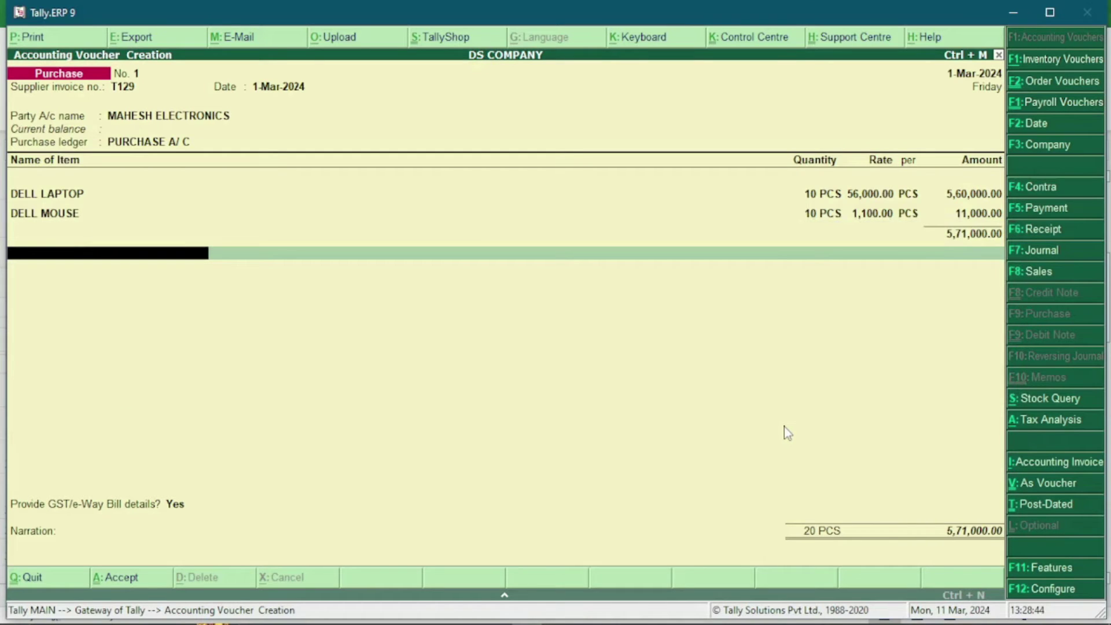
Step: Create a ledger named IGST under Duties & Taxes with GST as its type of duty/tax
{"action": "key", "text": "alt+c"}
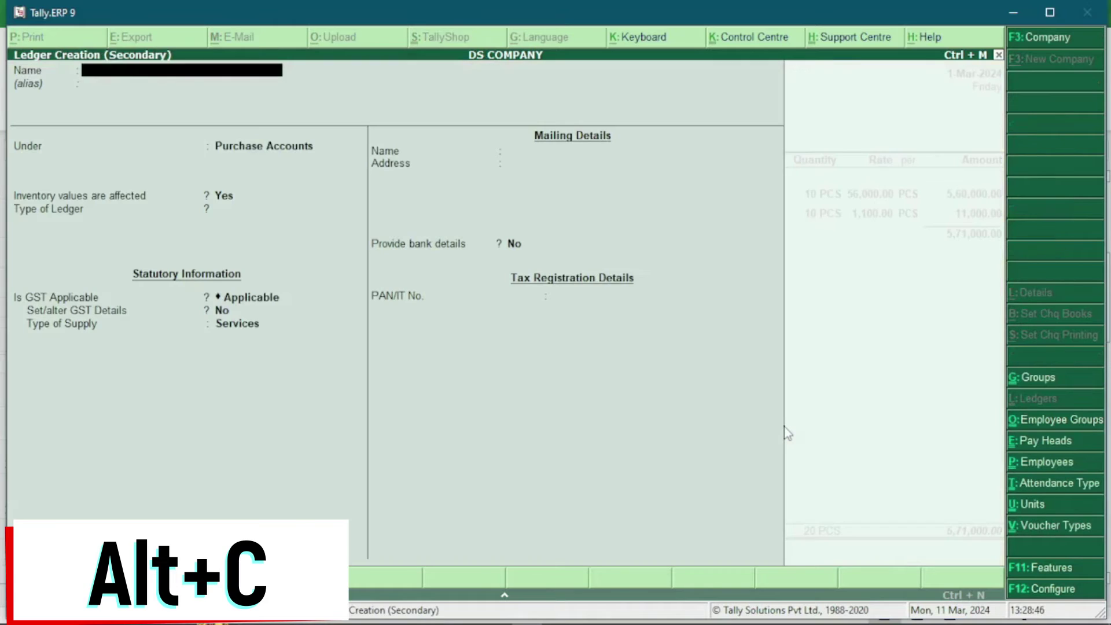
{"action": "type", "text": "IGST"}
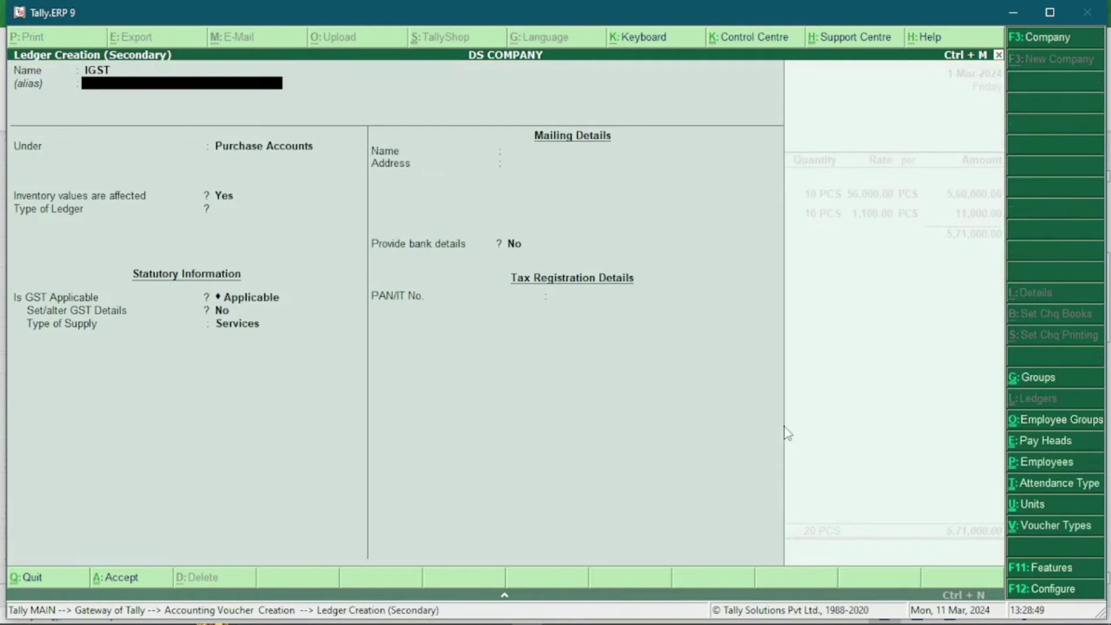
{"action": "key", "text": "Return"}
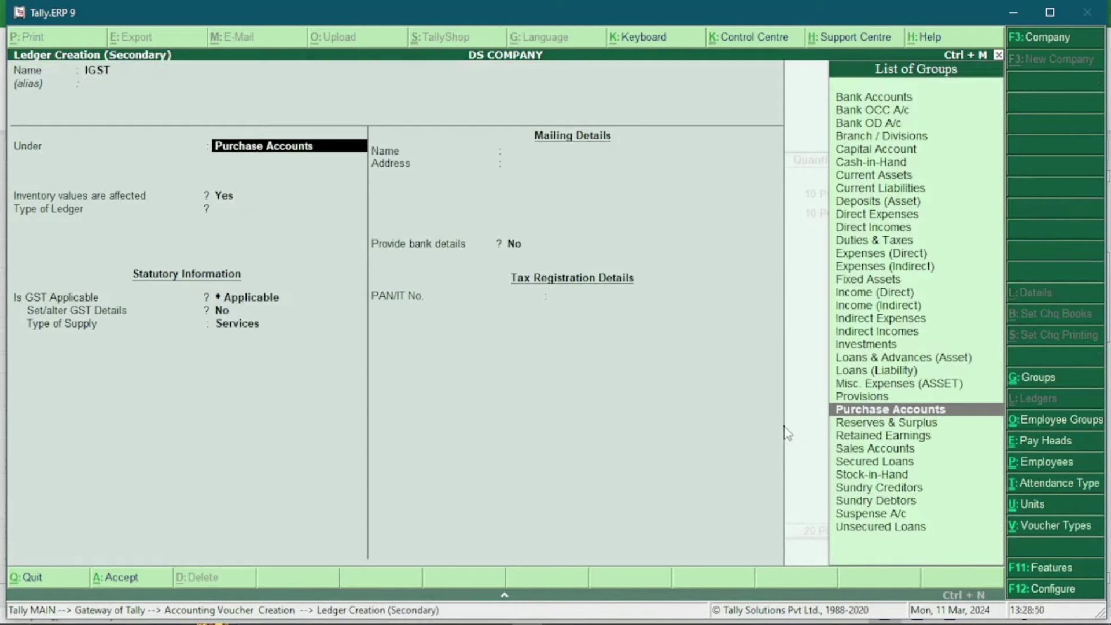
{"action": "type", "text": "DU"}
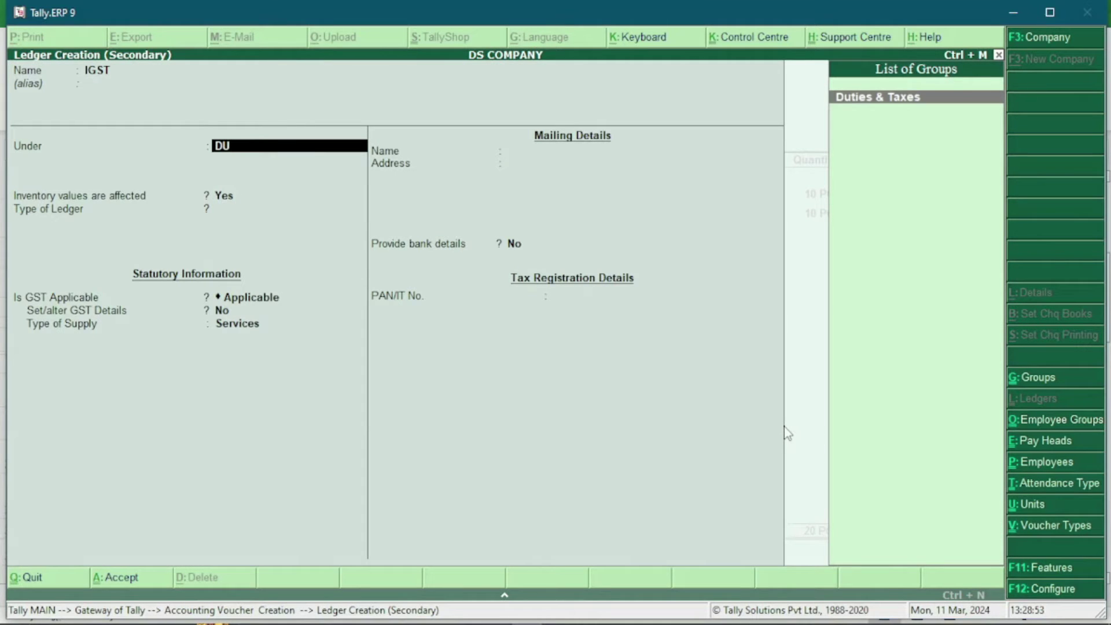
{"action": "key", "text": "Return"}
{"action": "key", "text": "Up"}
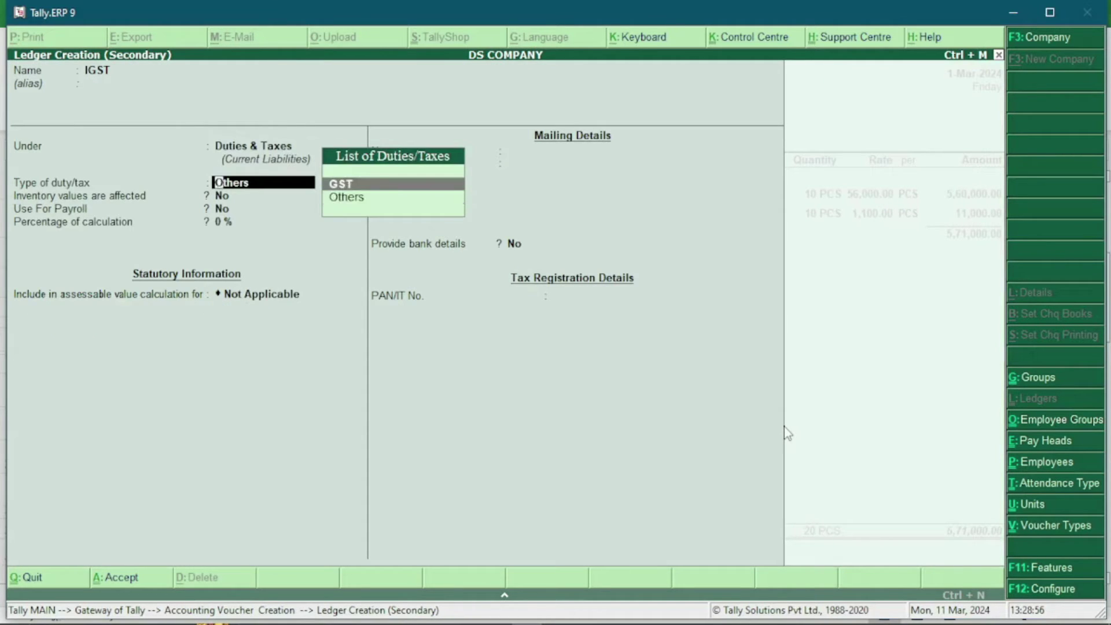
{"action": "key", "text": "Return"}
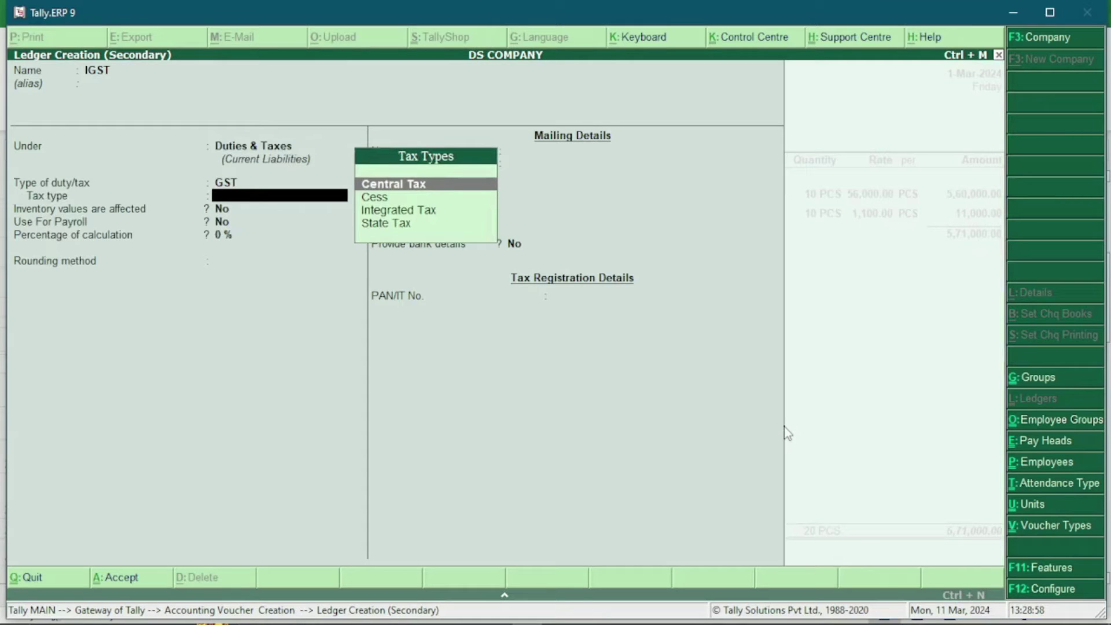
Step: Set the IGST ledger's tax type to Integrated Tax and save the ledger
{"action": "key", "text": "Down"}
{"action": "key", "text": "Down"}
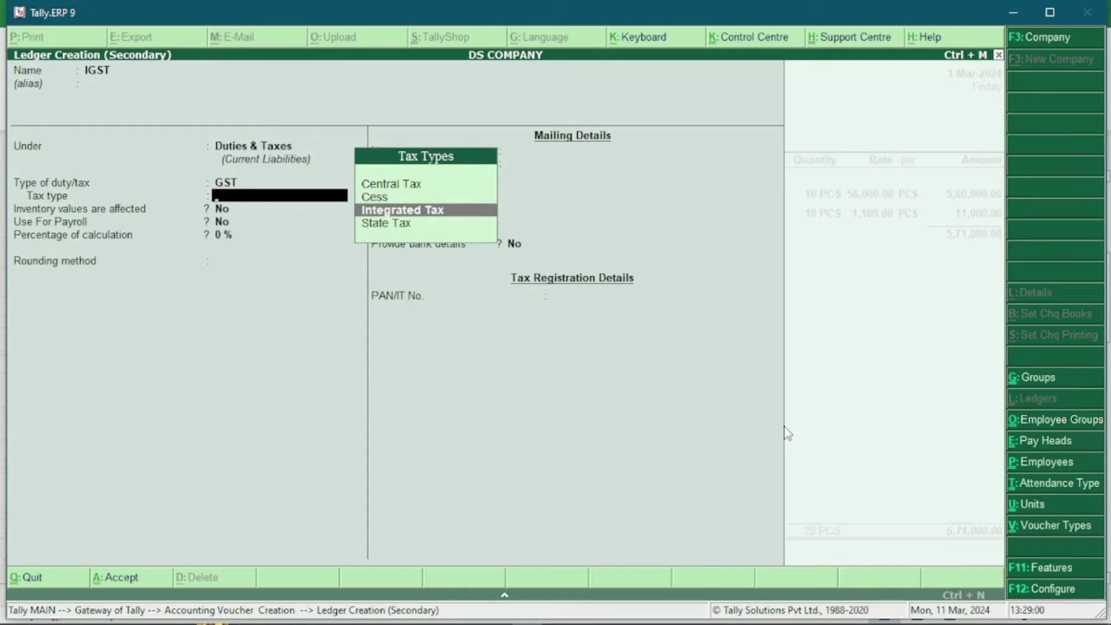
{"action": "key", "text": "Return"}
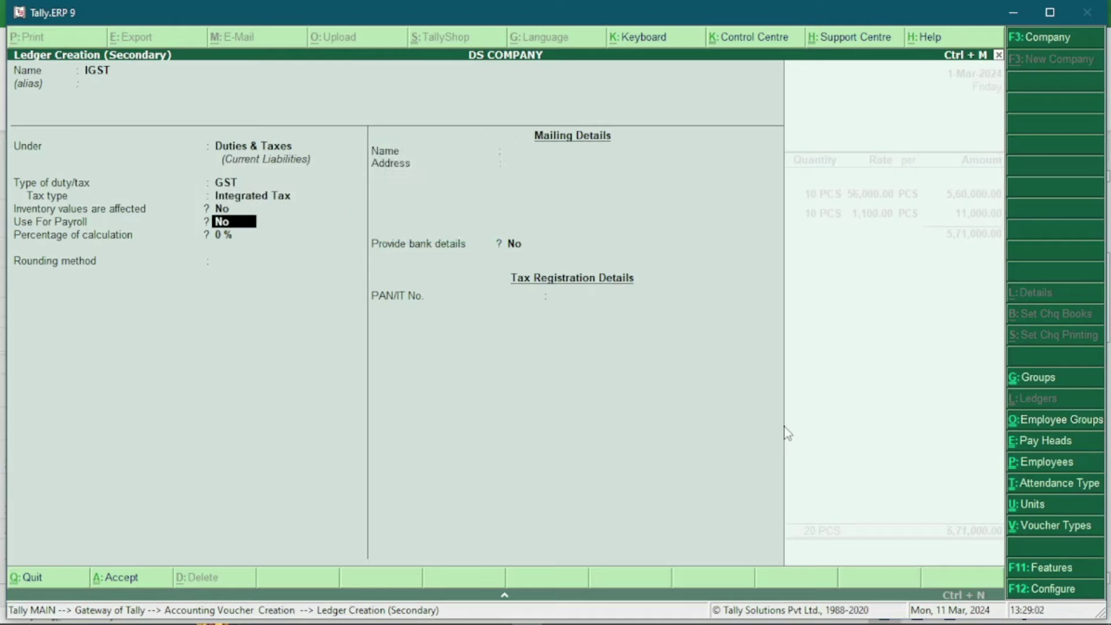
{"action": "key", "text": "ctrl+a"}
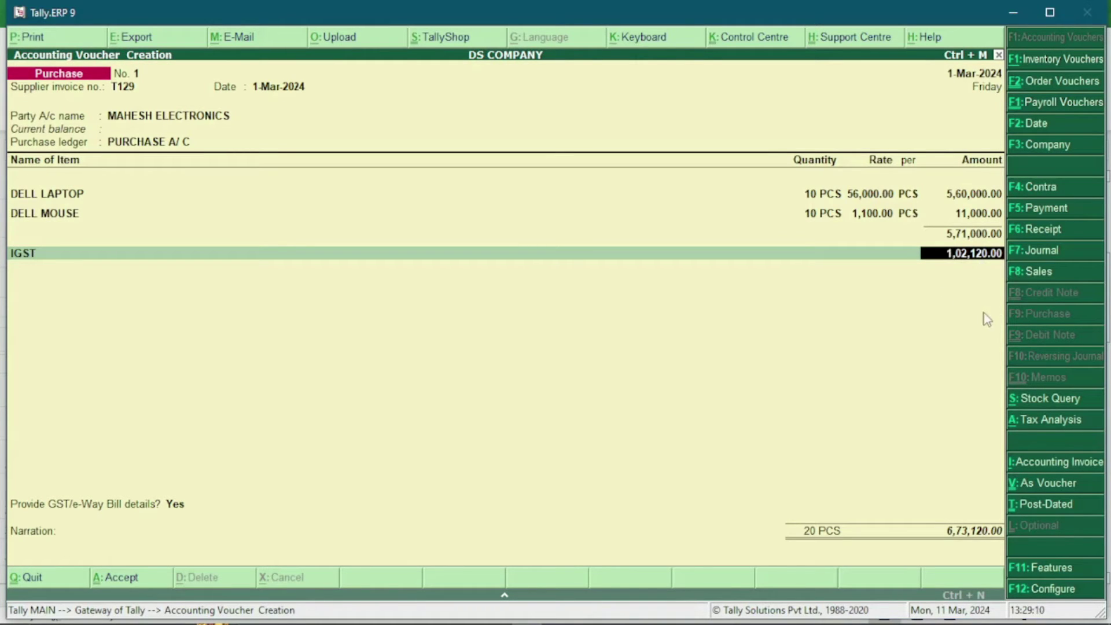
Step: Accept the IGST line, set Provide GST/e-Way Bill details to No and save the purchase voucher without a narration
{"action": "key", "text": "Return"}
{"action": "key", "text": "Return"}
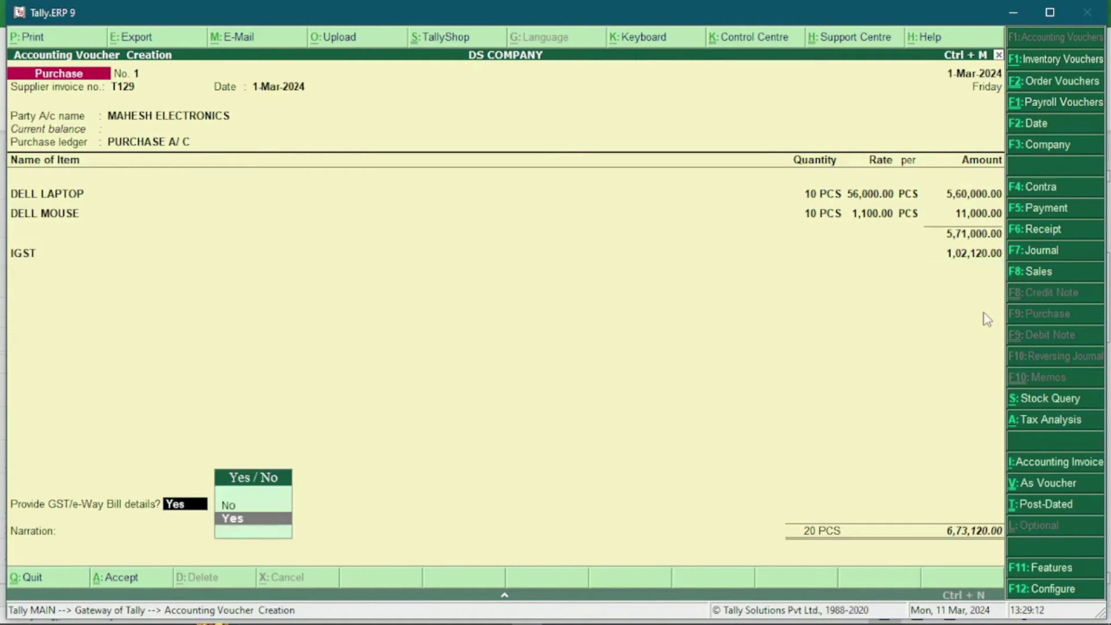
{"action": "key", "text": "Up"}
{"action": "key", "text": "Return"}
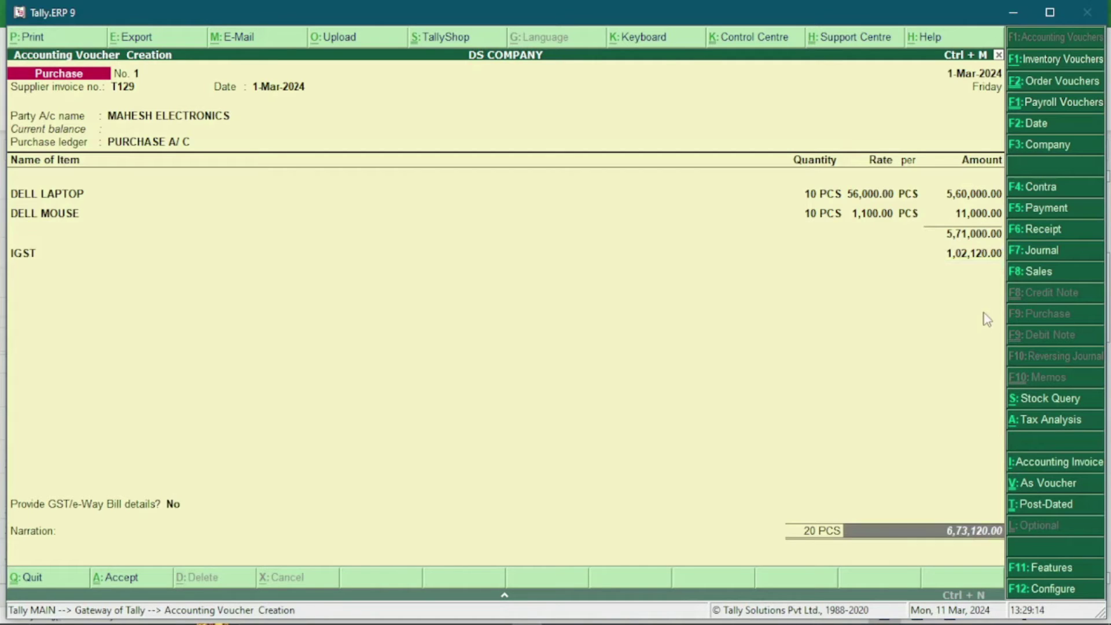
{"action": "key", "text": "Return"}
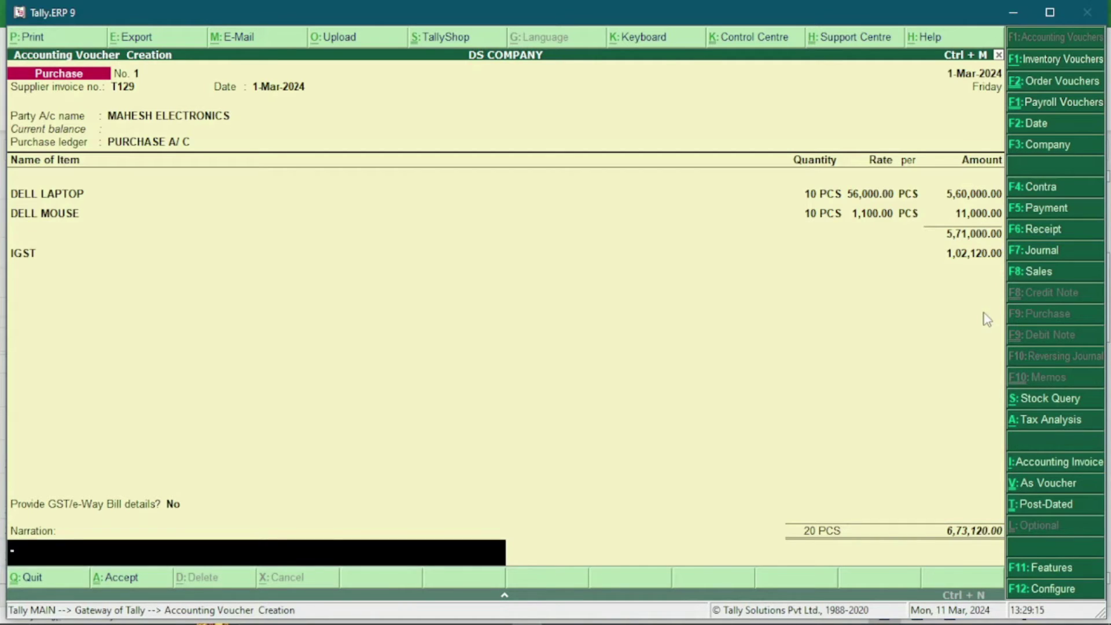
{"action": "key", "text": "Return"}
{"action": "key", "text": "Return"}
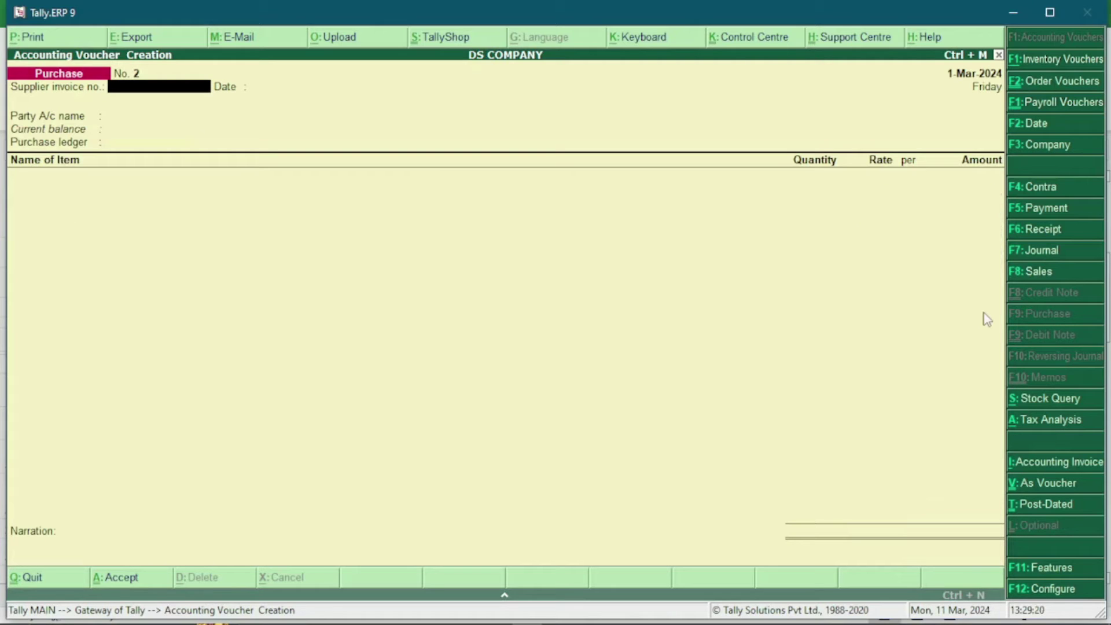
Step: Return to the Gateway of Tally, reopen Accounting Vouchers and switch to a Sales voucher
{"action": "key", "text": "Escape"}
{"action": "key", "text": "Return"}
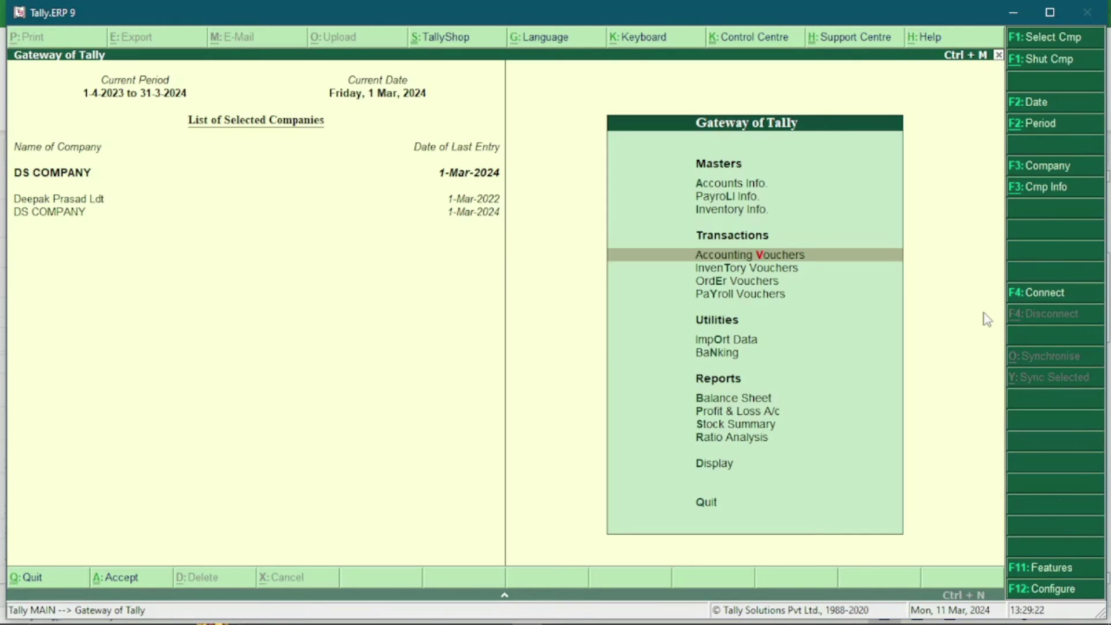
{"action": "key", "text": "Up"}
{"action": "key", "text": "Down"}
{"action": "key", "text": "Return"}
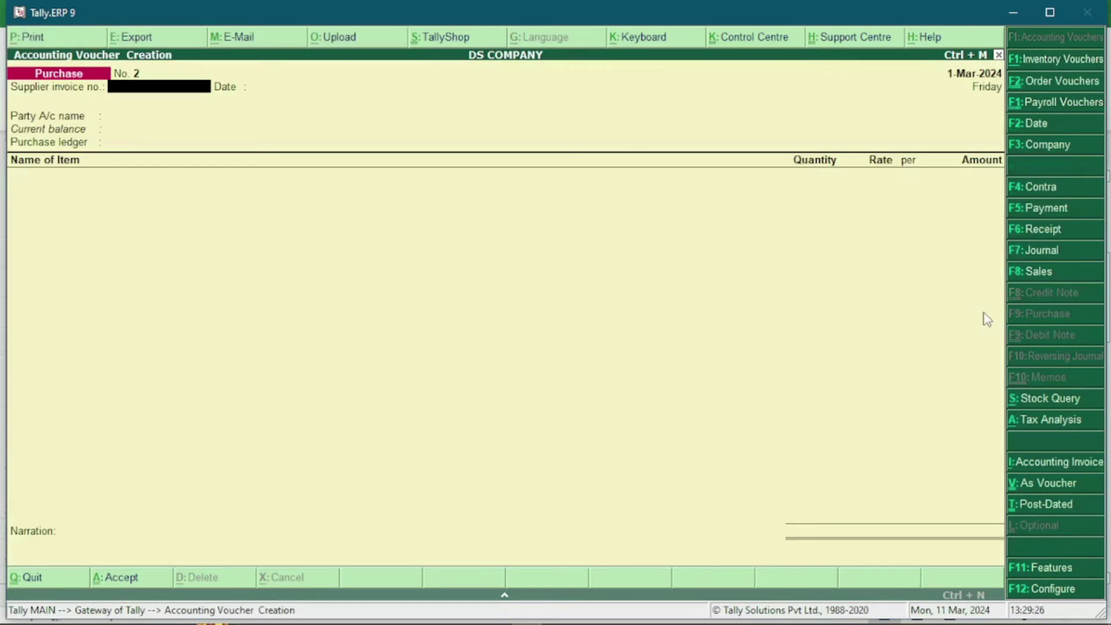
{"action": "key", "text": "F8"}
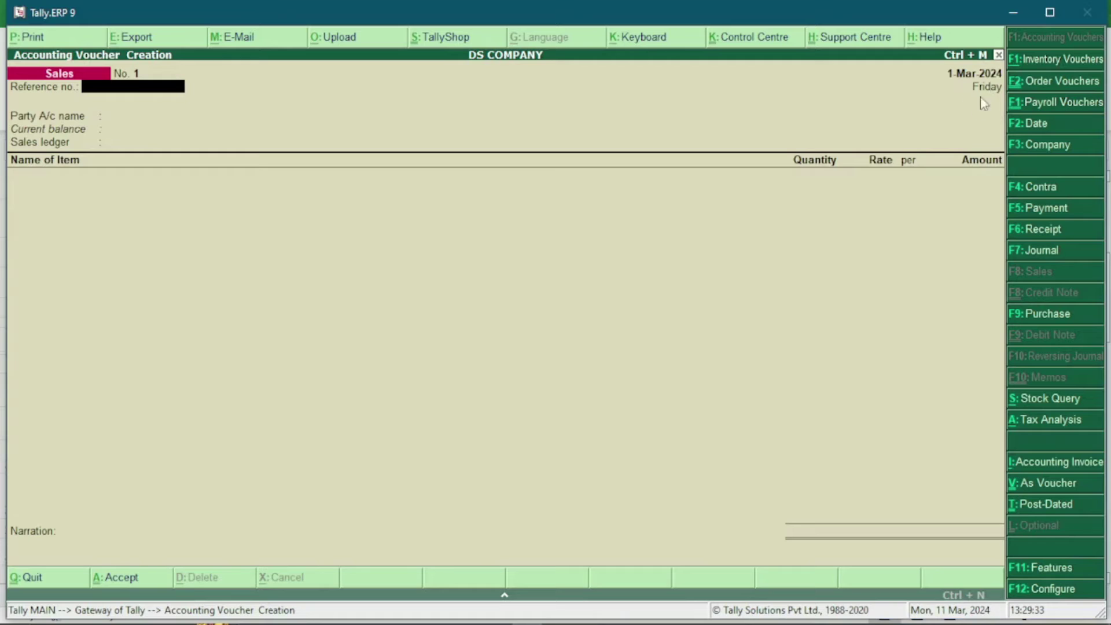
Step: Set the sales voucher date to 01/03/2024
{"action": "key", "text": "F2"}
{"action": "type", "text": "01/03/"}
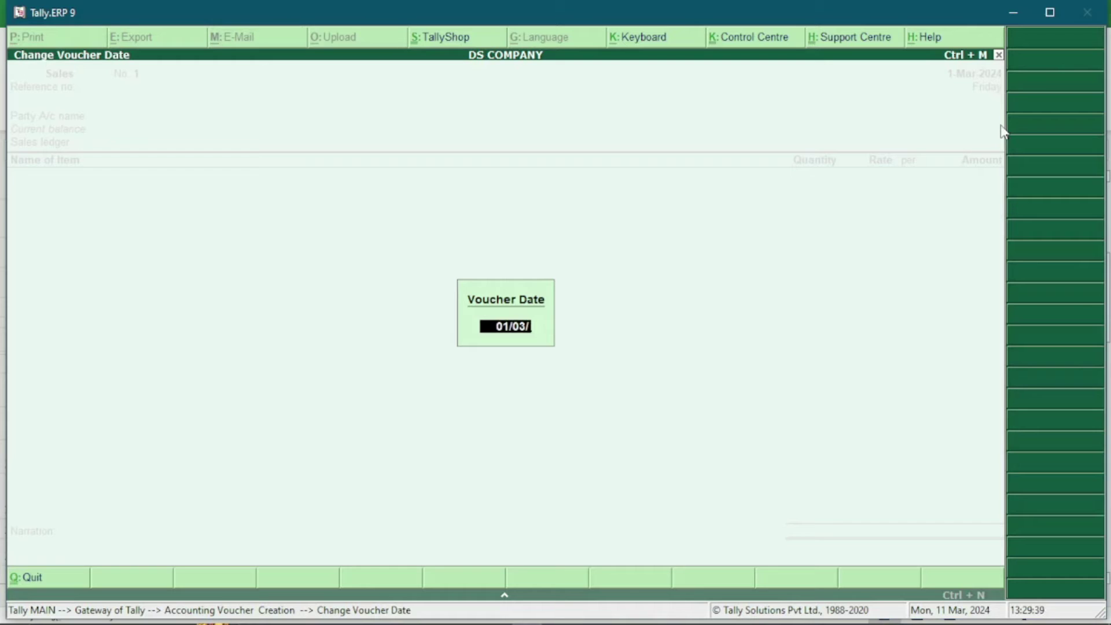
{"action": "type", "text": "2024"}
{"action": "key", "text": "Return"}
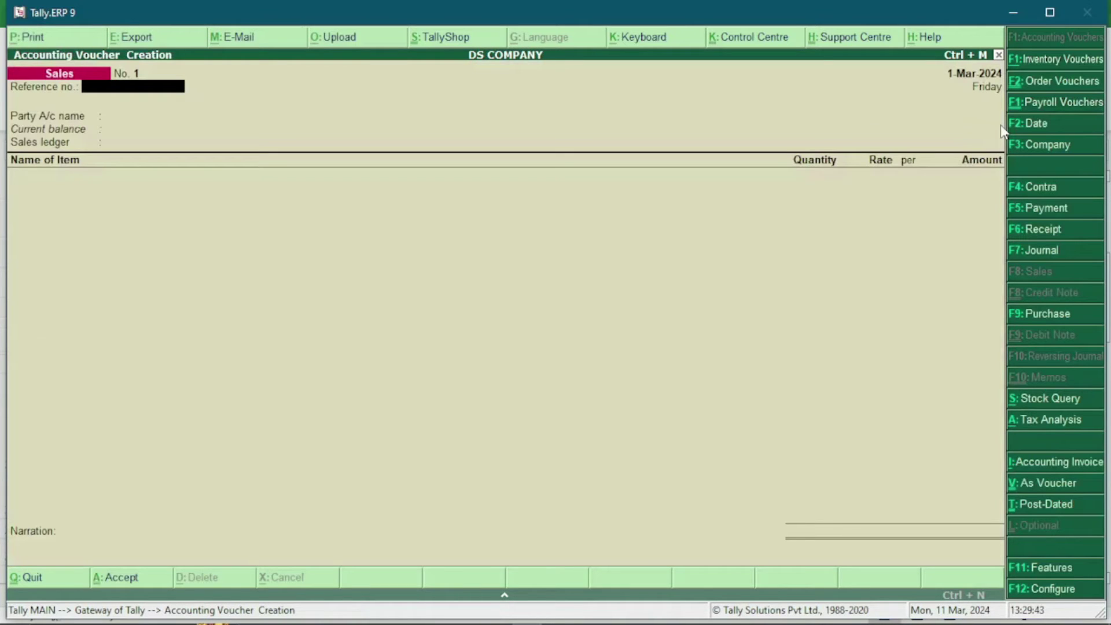
Step: Leave the reference number blank and create a party ledger with the customer's name under Sundry Debtors
{"action": "key", "text": "Return"}
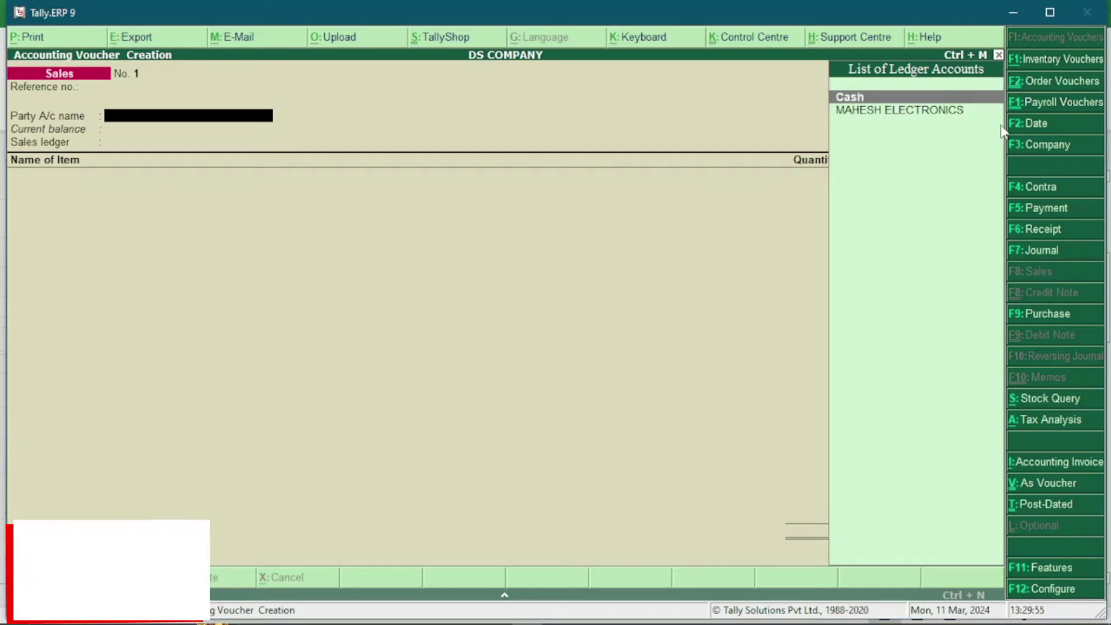
{"action": "key", "text": "alt+c"}
{"action": "type", "text": "RAMESH"}
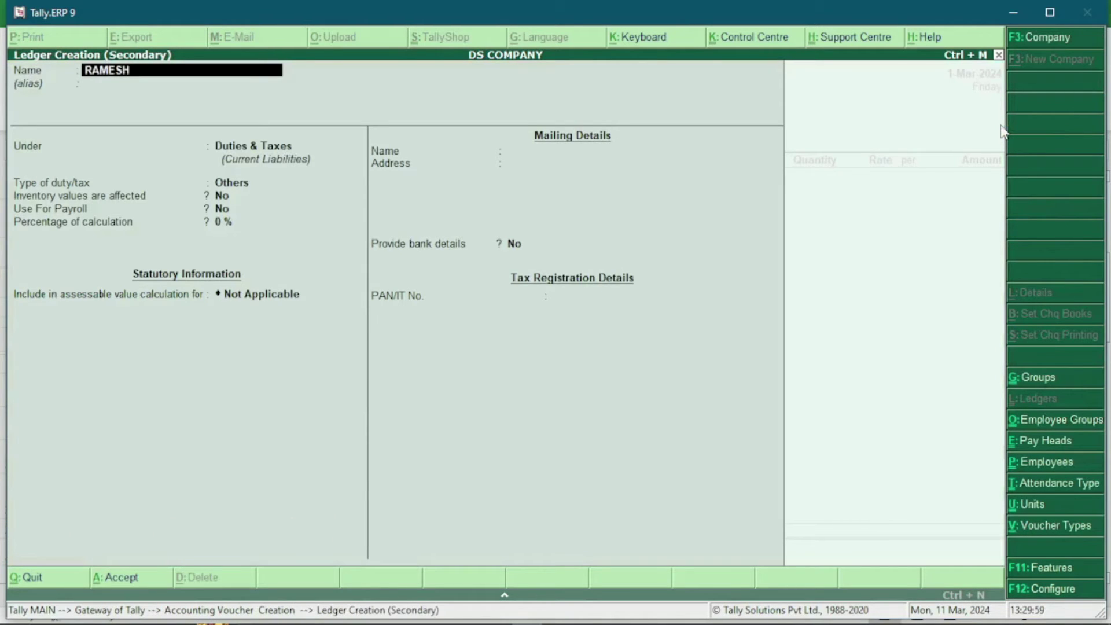
{"action": "key", "text": "Return"}
{"action": "key", "text": "Return"}
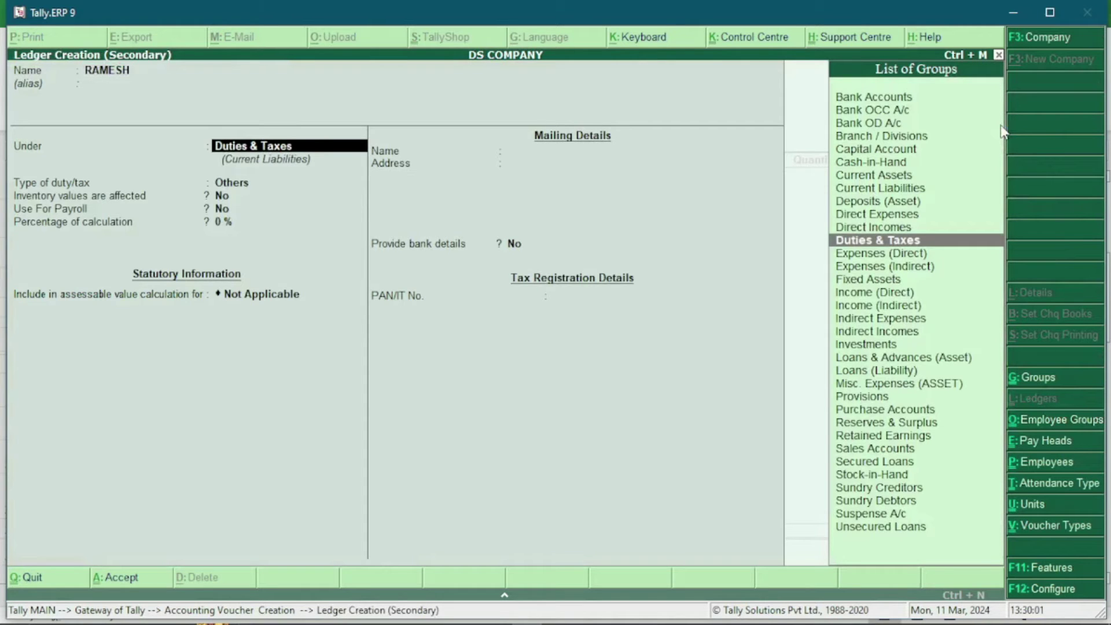
{"action": "type", "text": "SUN"}
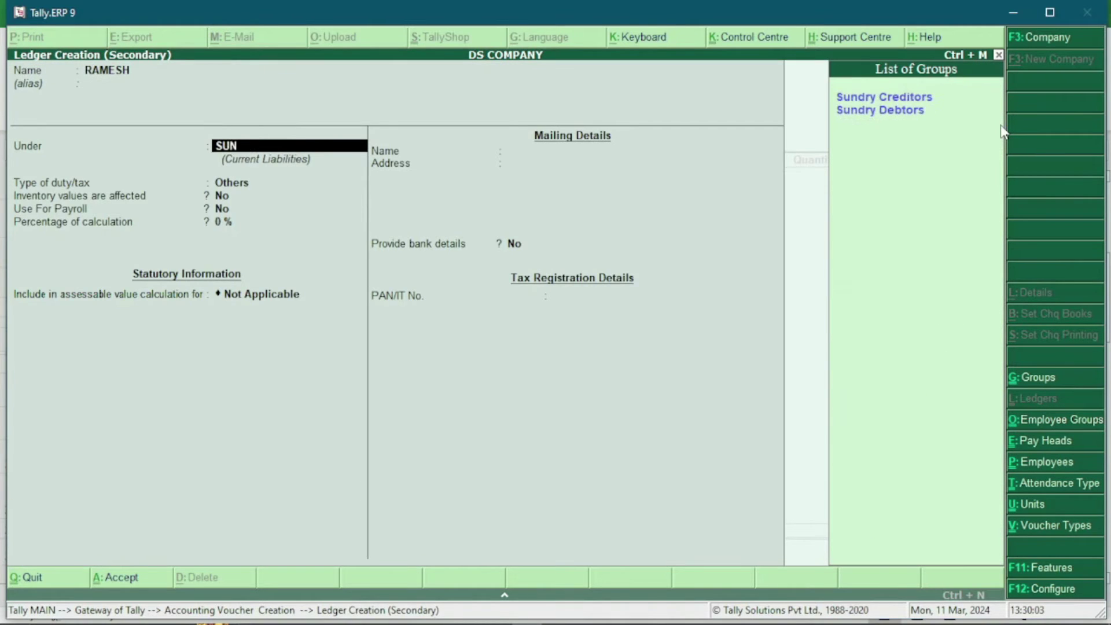
{"action": "key", "text": "Down"}
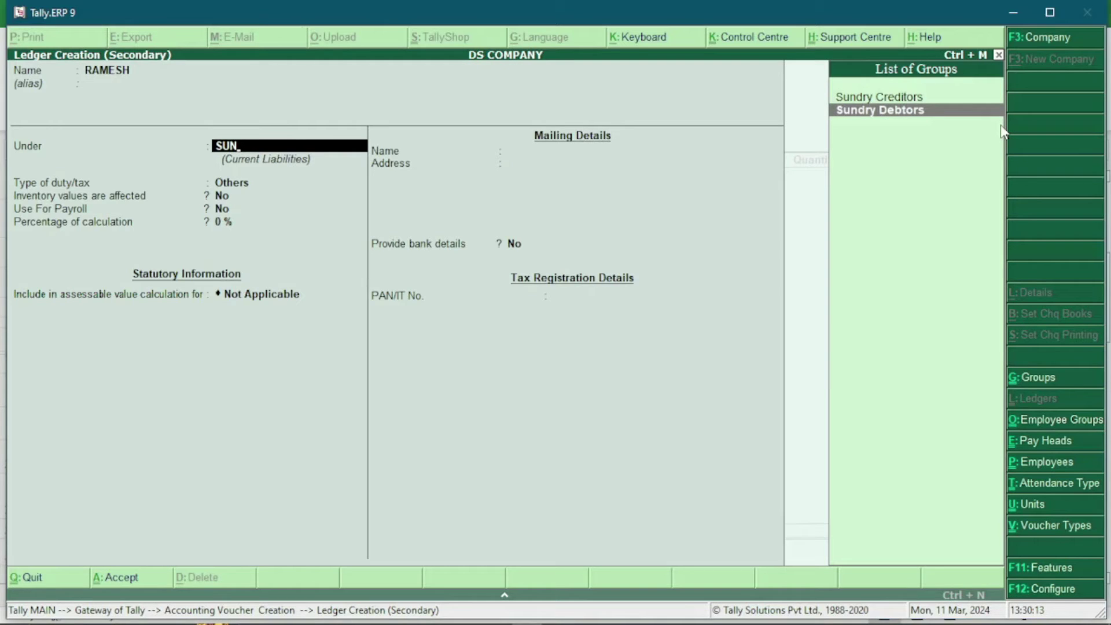
{"action": "key", "text": "Return"}
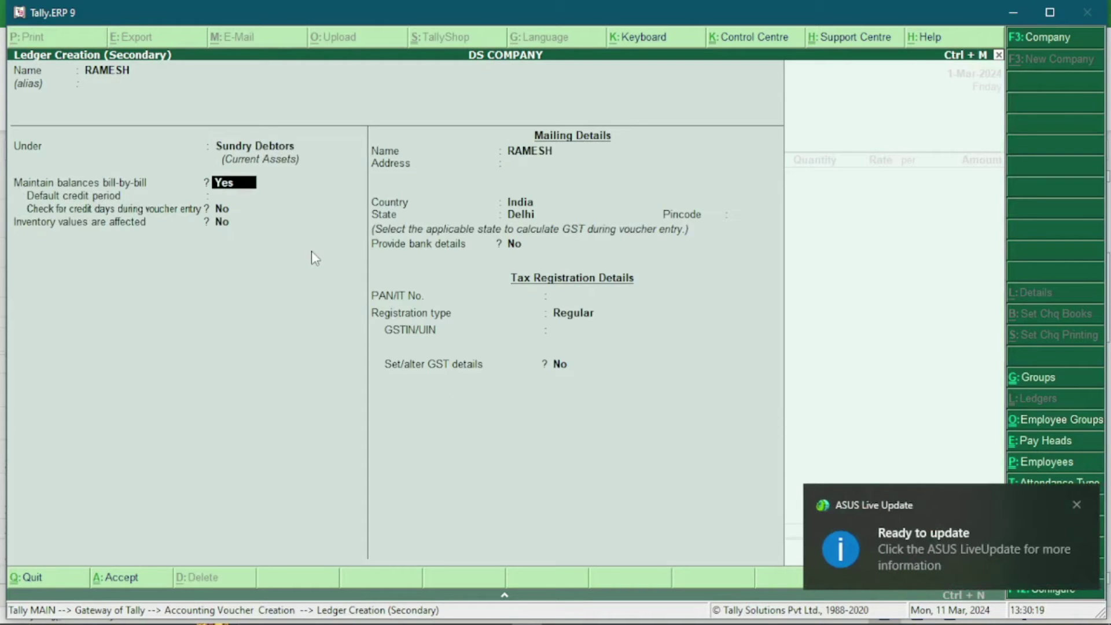
Step: Keep bill-by-bill balances on for the customer ledger and set its country to India and state to Delhi
{"action": "key", "text": "Return"}
{"action": "key", "text": "Return"}
{"action": "key", "text": "Return"}
{"action": "key", "text": "Return"}
{"action": "key", "text": "Return"}
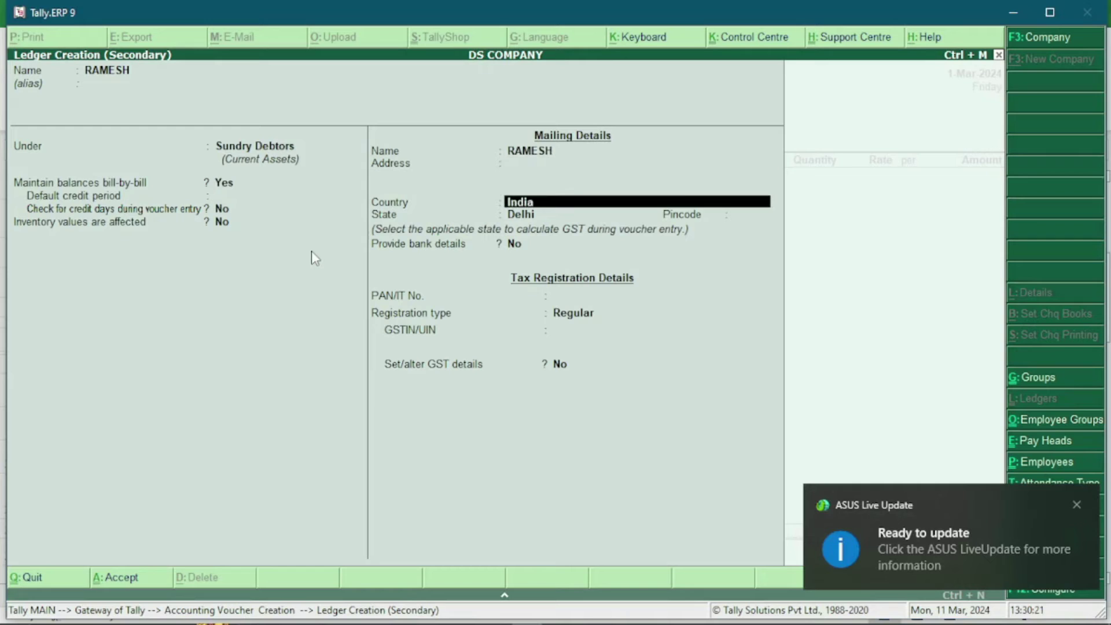
{"action": "key", "text": "Return"}
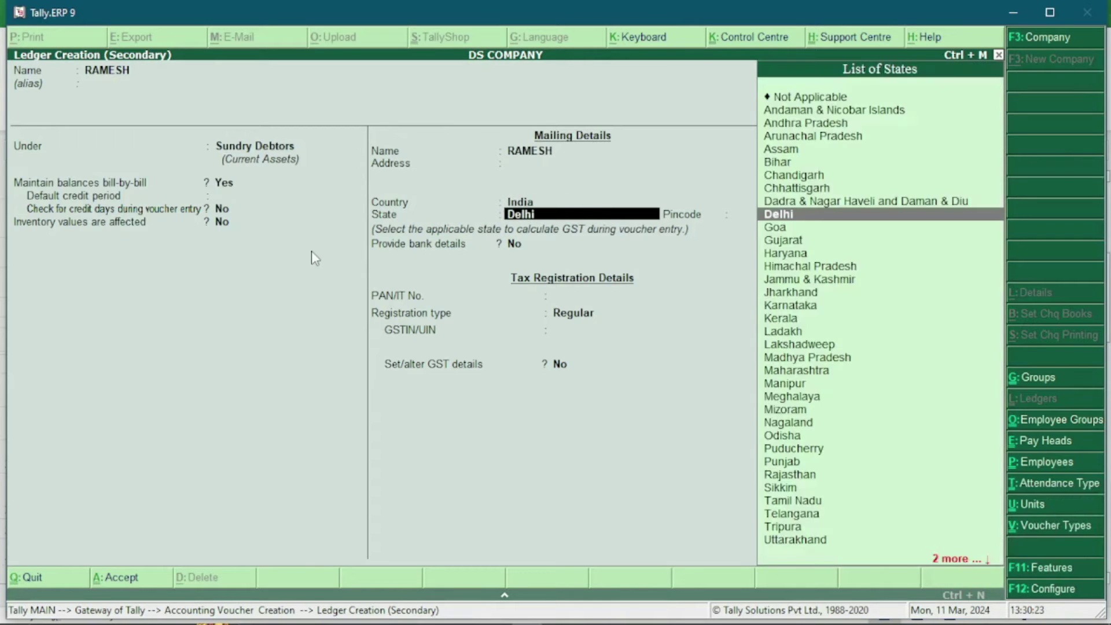
{"action": "left_click", "coordinate": [817, 219]}
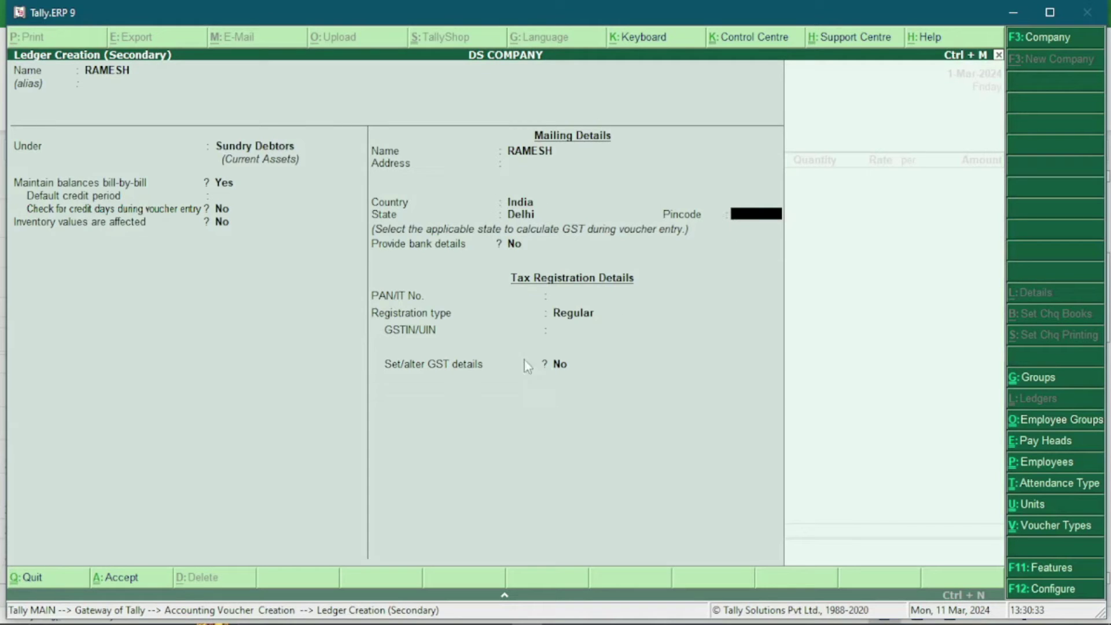
Step: Set the customer ledger's registration type to Consumer, leave Set/alter GST details at No and save the ledger
{"action": "left_click", "coordinate": [575, 317]}
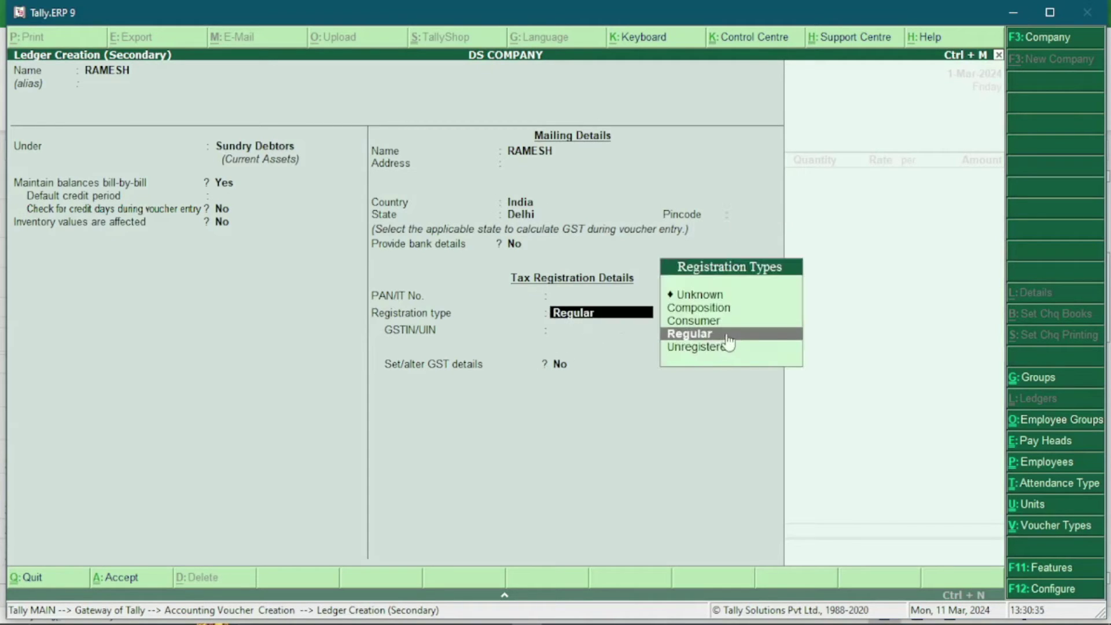
{"action": "key", "text": "Return"}
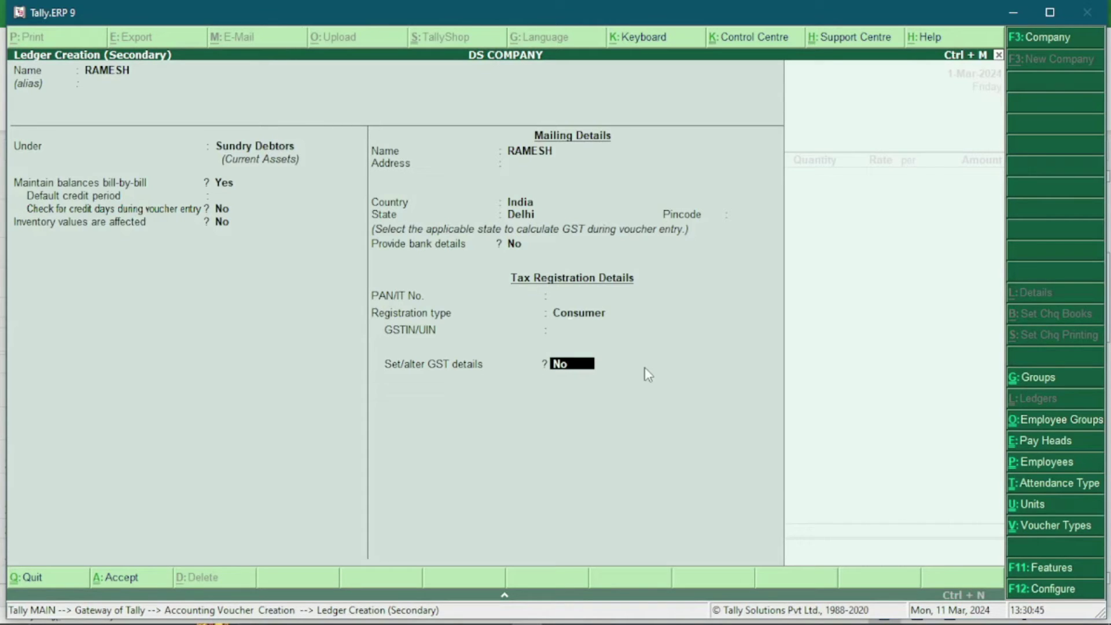
{"action": "key", "text": "Down"}
{"action": "key", "text": "Up"}
{"action": "key", "text": "Up"}
{"action": "key", "text": "Down"}
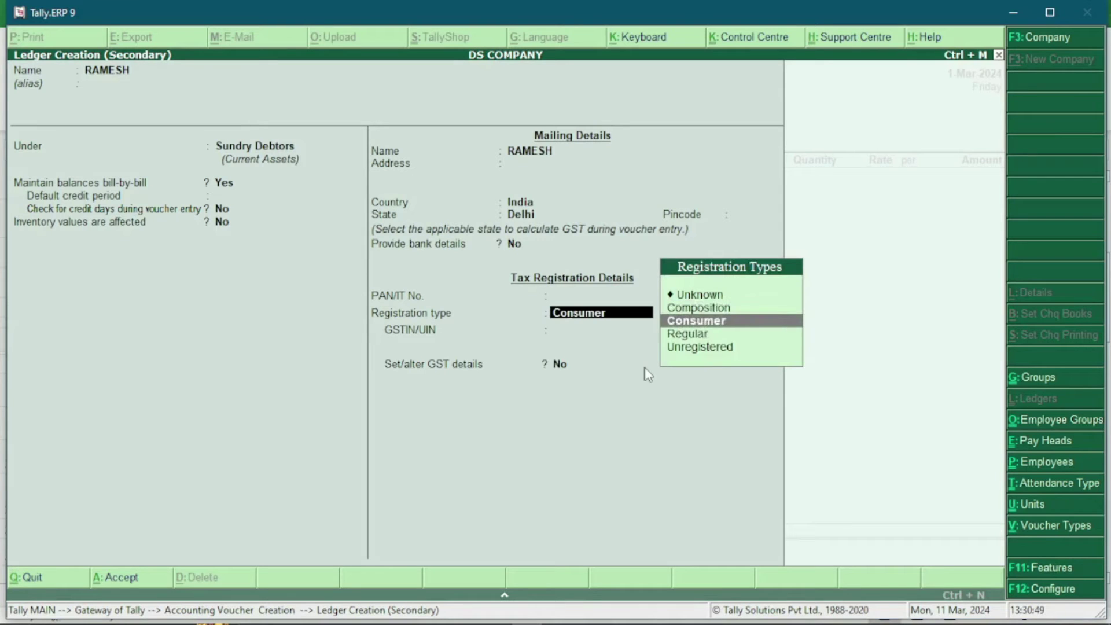
{"action": "key", "text": "Down"}
{"action": "key", "text": "Down"}
{"action": "key", "text": "Up"}
{"action": "key", "text": "Up"}
{"action": "key", "text": "Return"}
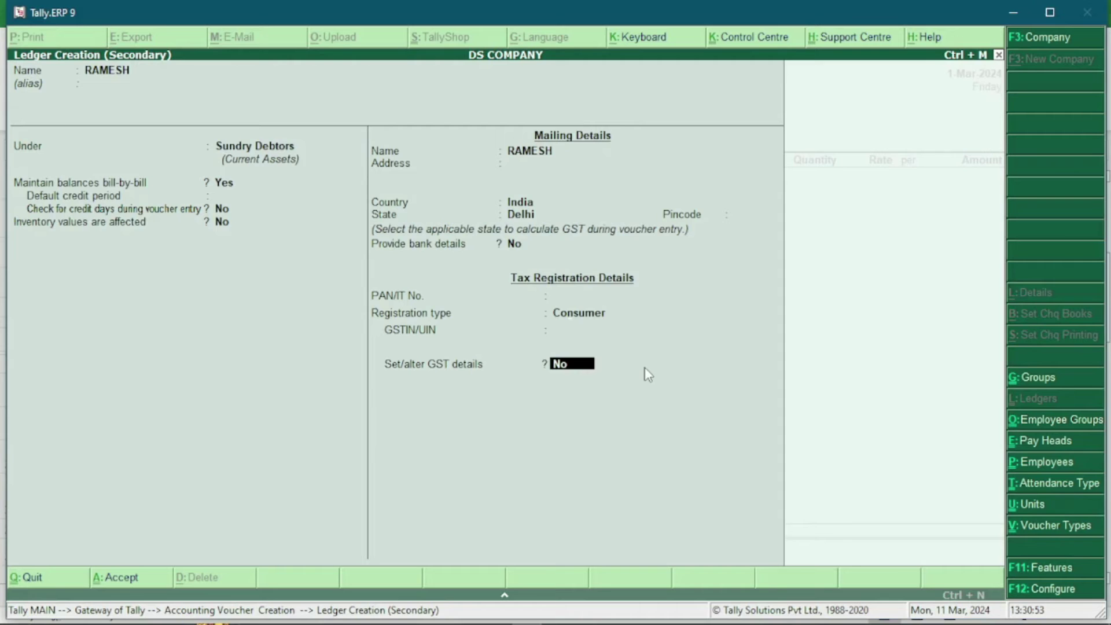
{"action": "key", "text": "Return"}
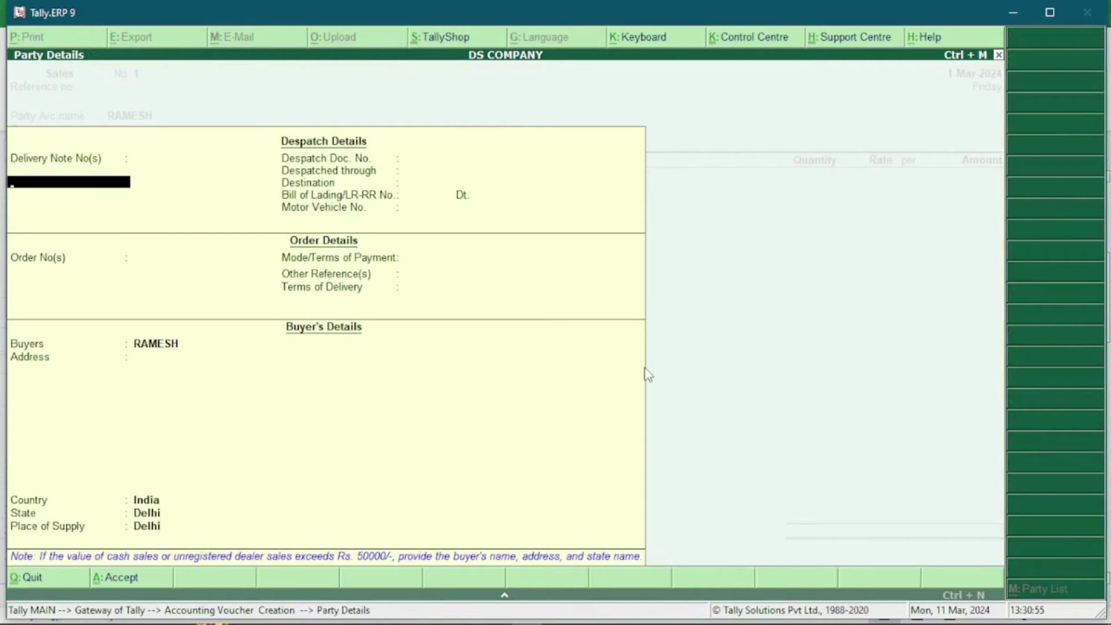
Step: Accept the party details without additions and create a sales ledger named SALE A/C under Sales Accounts
{"action": "key", "text": "ctrl+a"}
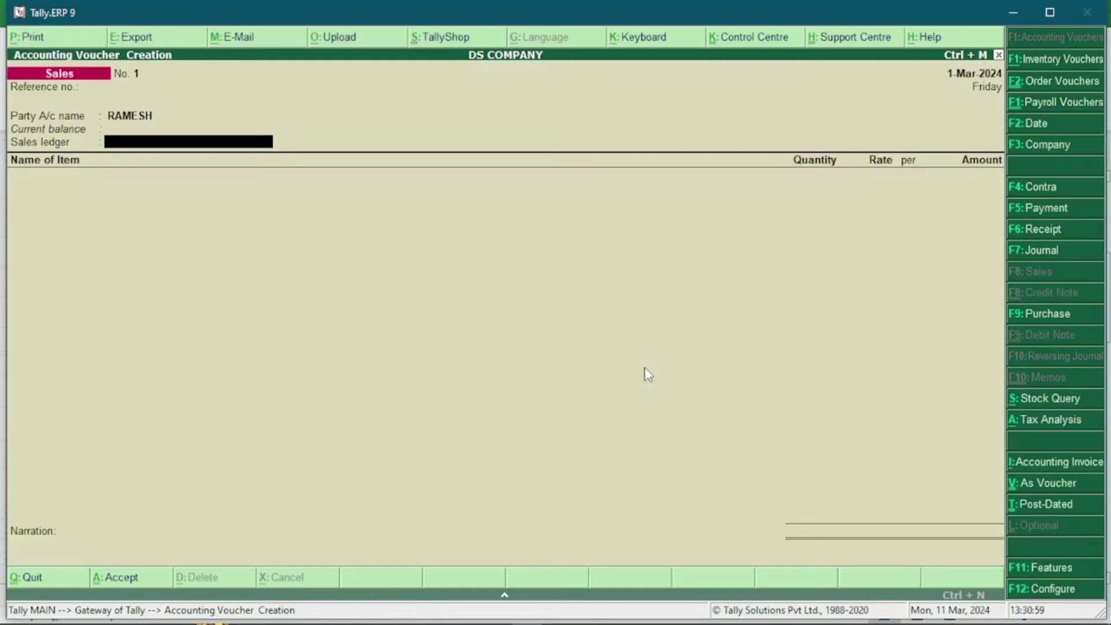
{"action": "key", "text": "alt+c"}
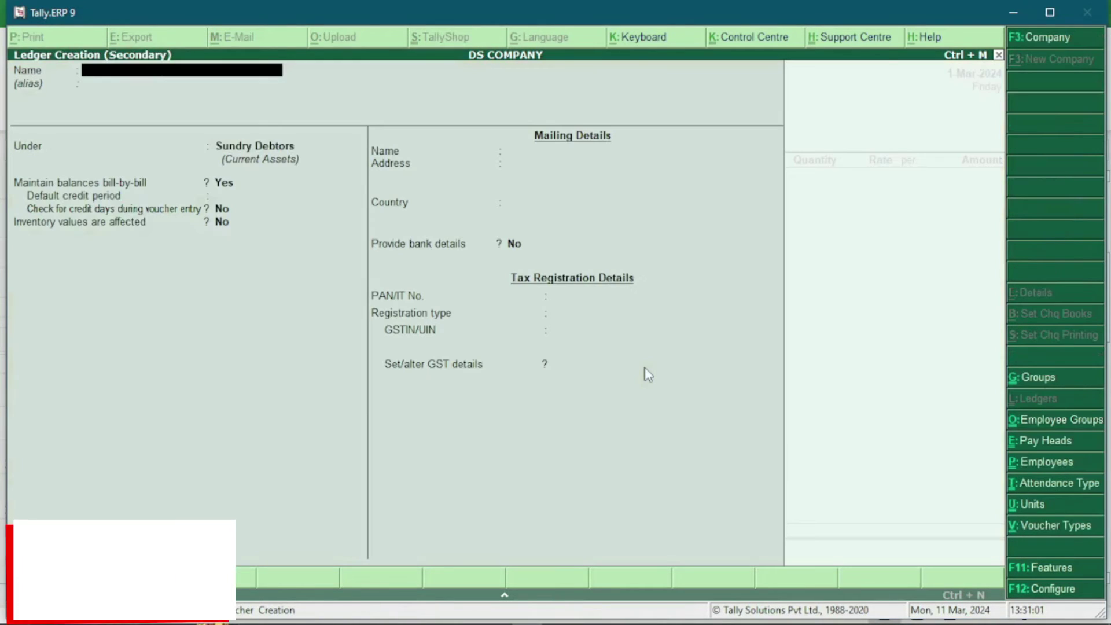
{"action": "type", "text": "SALE"}
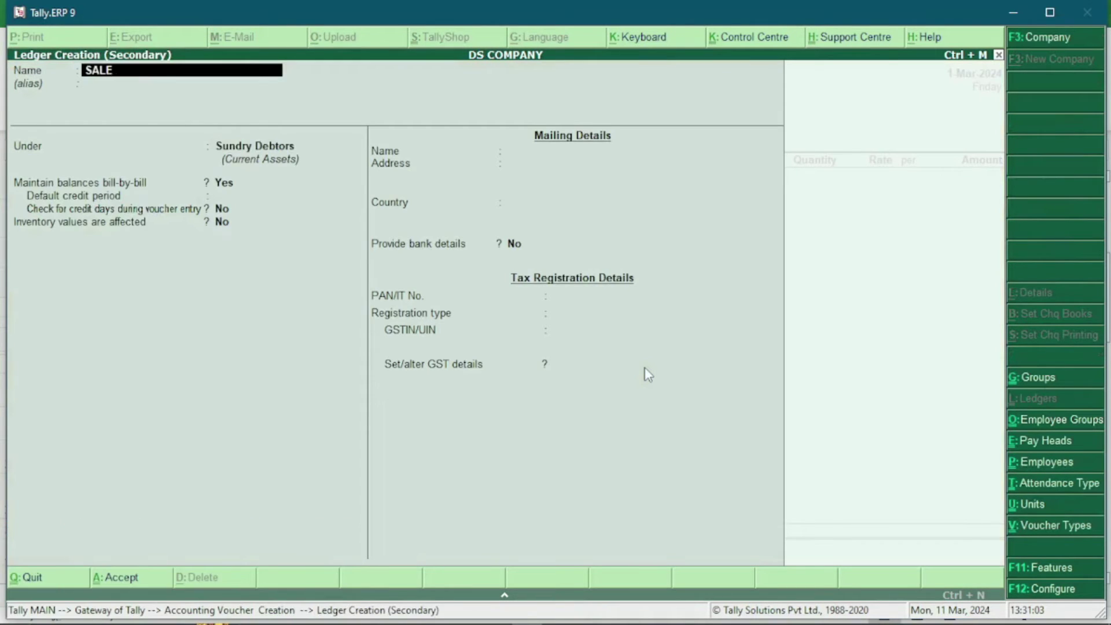
{"action": "type", "text": " A/C"}
{"action": "key", "text": "Return"}
{"action": "key", "text": "Return"}
{"action": "type", "text": "SA"}
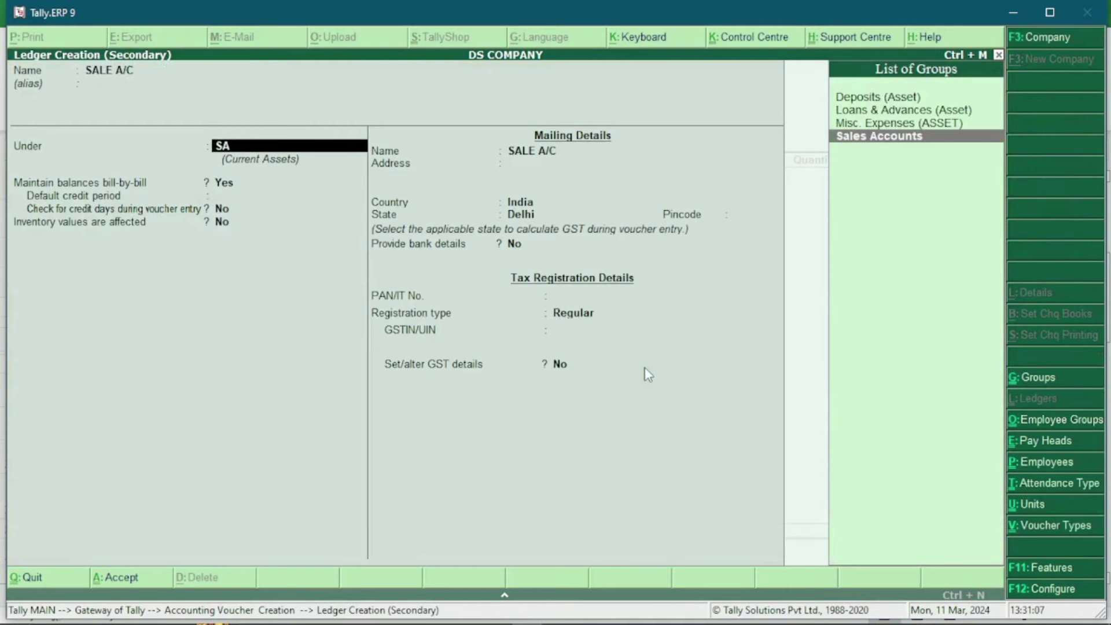
{"action": "key", "text": "Return"}
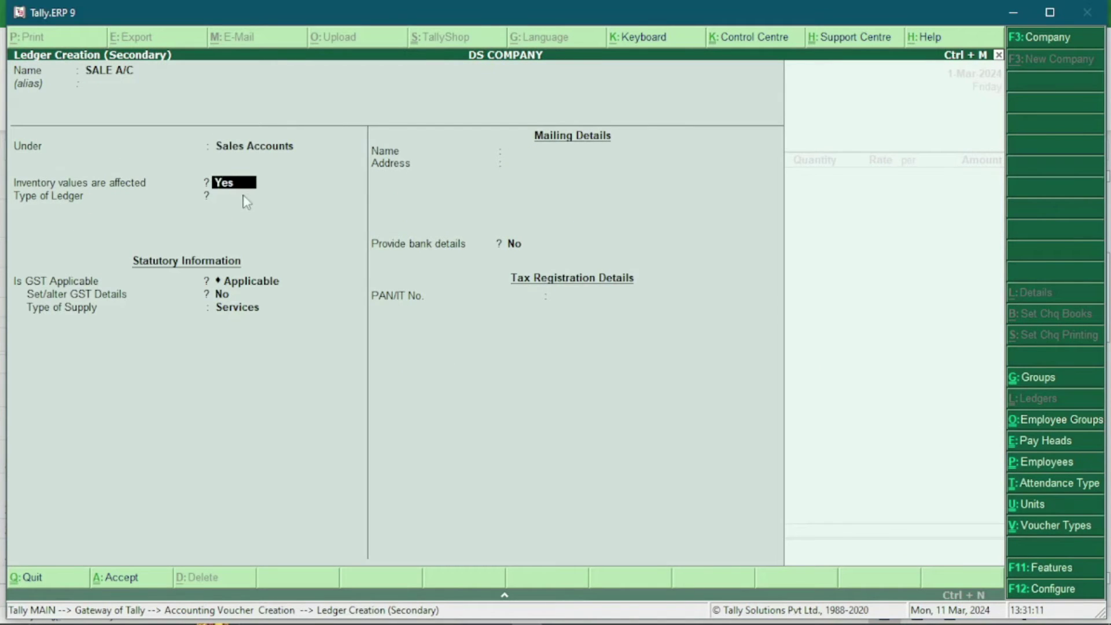
Step: Keep GST applicable for SALE A/C, set its type of supply to Goods and save the ledger
{"action": "key", "text": "Return"}
{"action": "key", "text": "Return"}
{"action": "key", "text": "Return"}
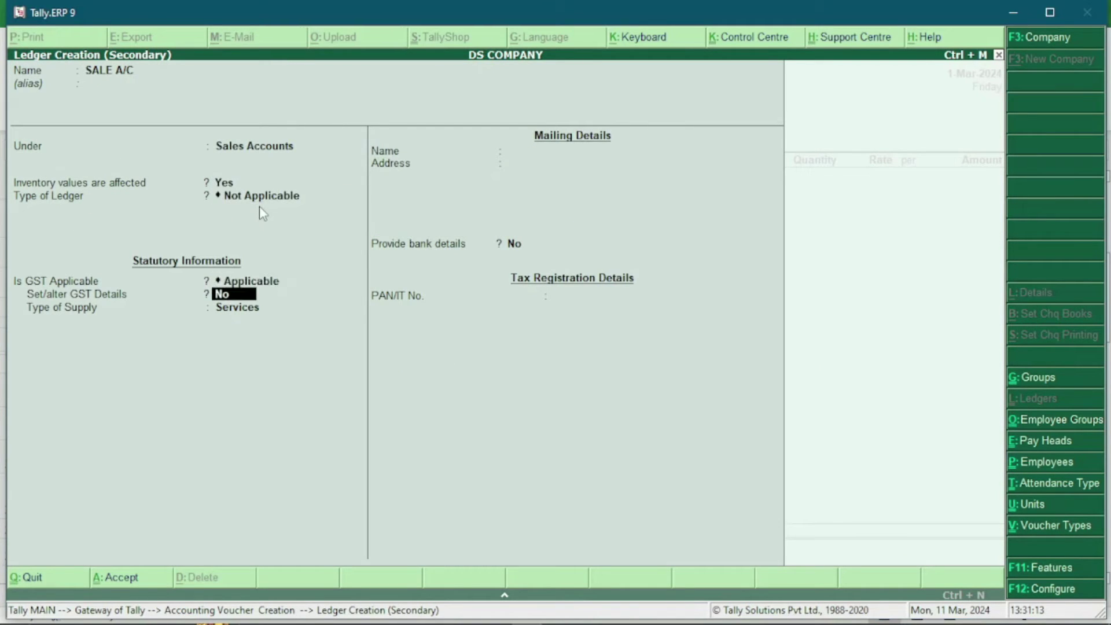
{"action": "key", "text": "Return"}
{"action": "key", "text": "Return"}
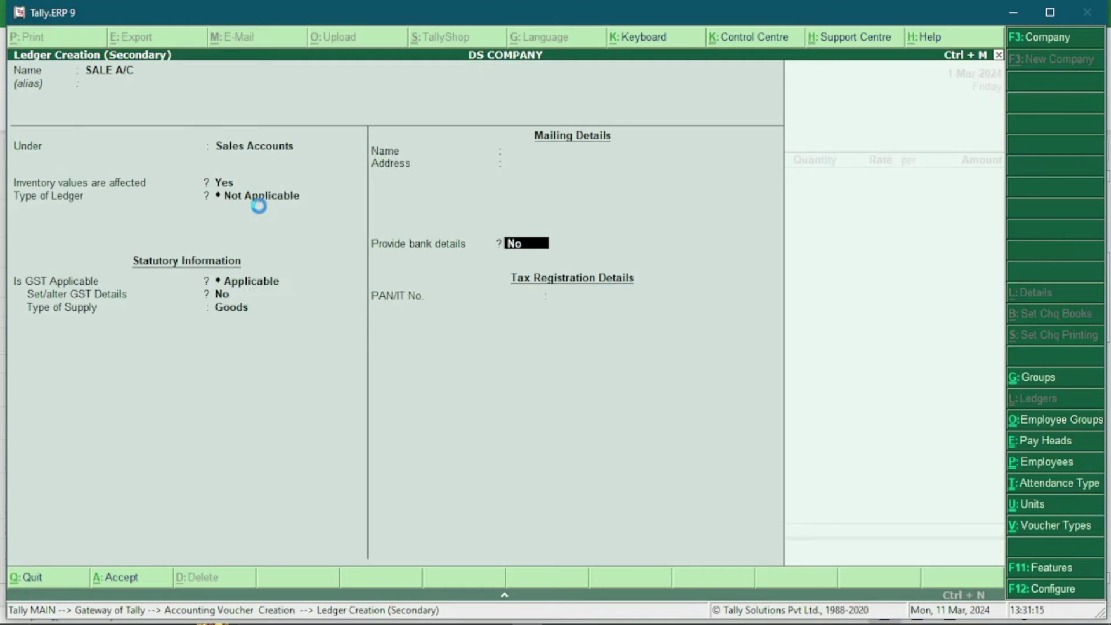
{"action": "key", "text": "ctrl+a"}
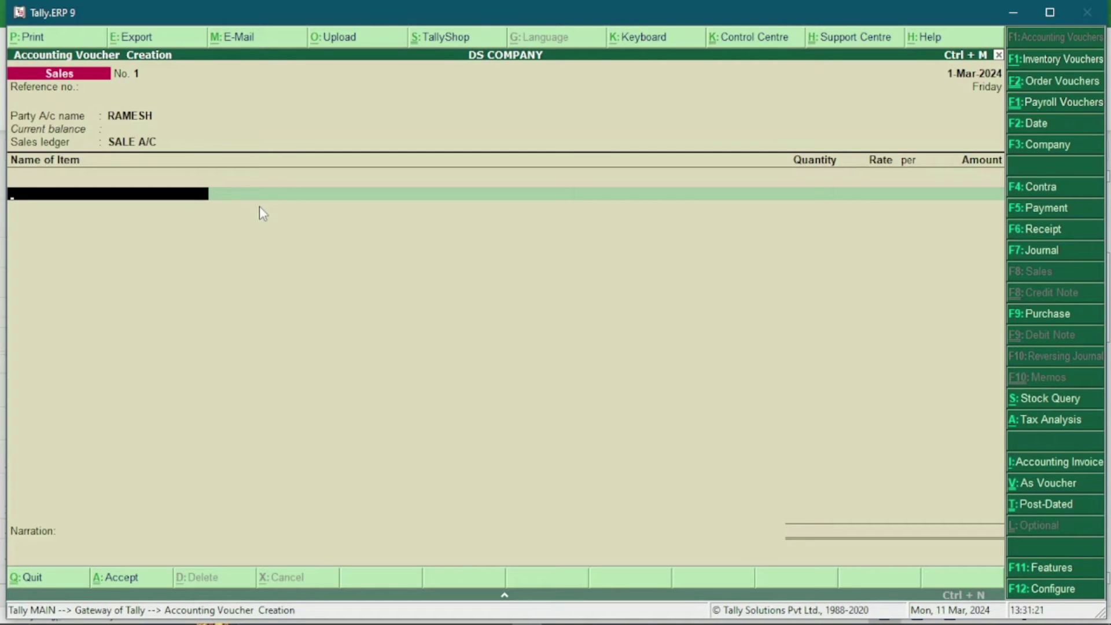
Step: Add DELL LAPTOP to the sales voucher with order number Not Applicable and a quantity of 2 PCS
{"action": "type", "text": "D"}
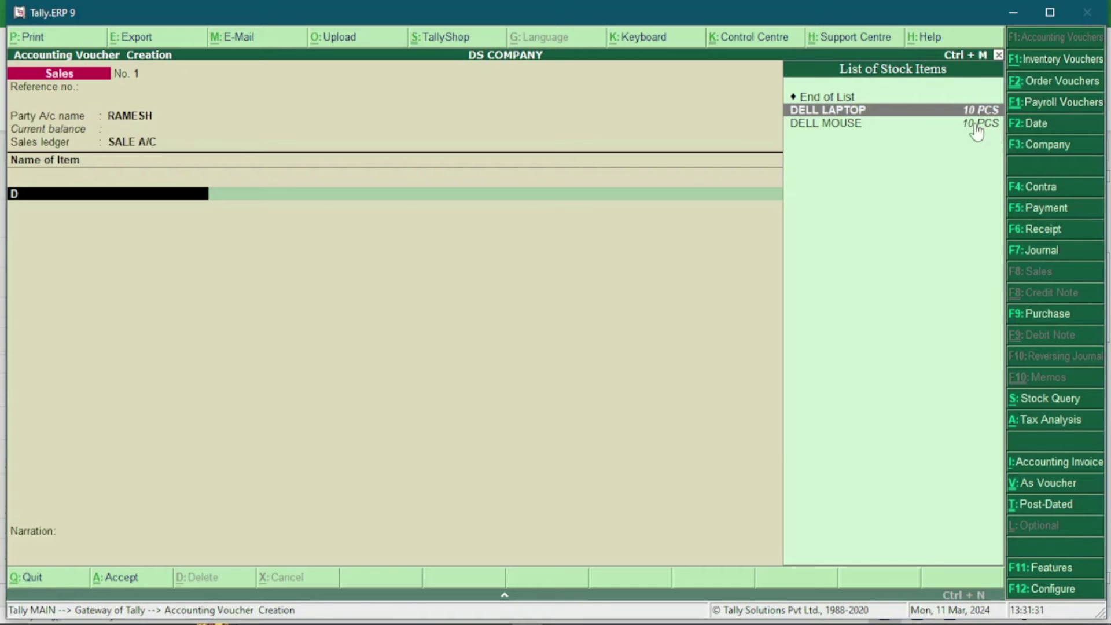
{"action": "key", "text": "Return"}
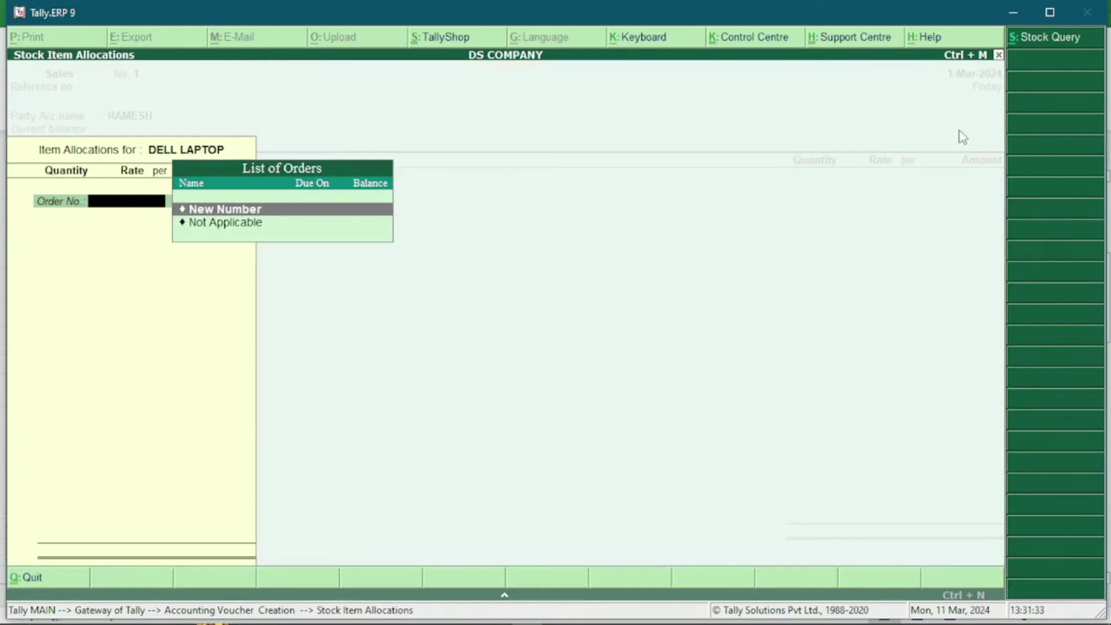
{"action": "key", "text": "Down"}
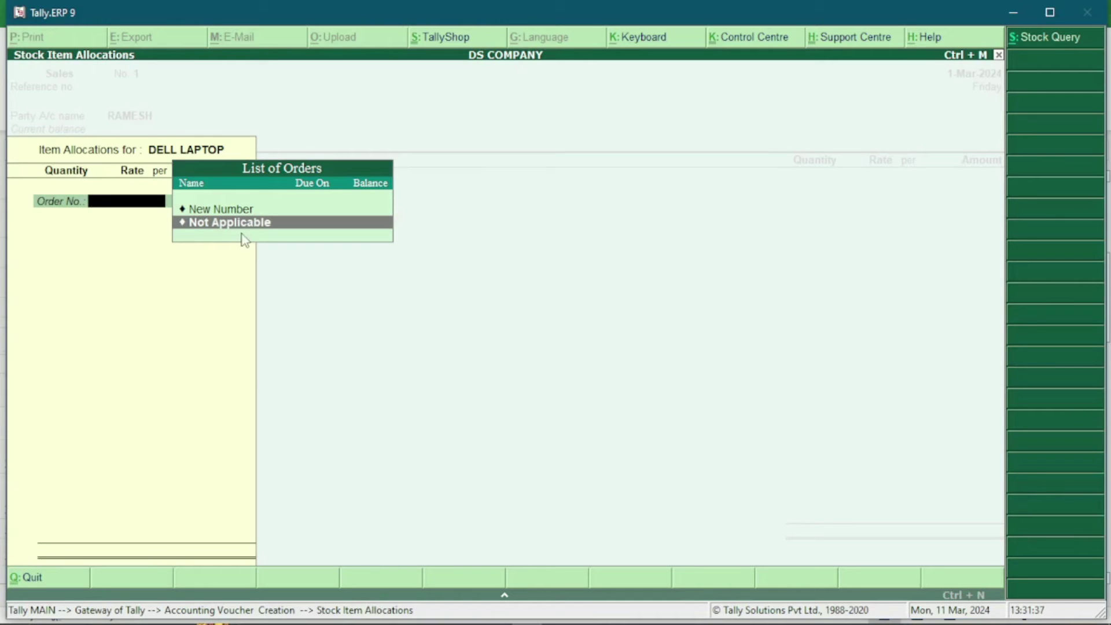
{"action": "key", "text": "Return"}
{"action": "type", "text": "2 PCS"}
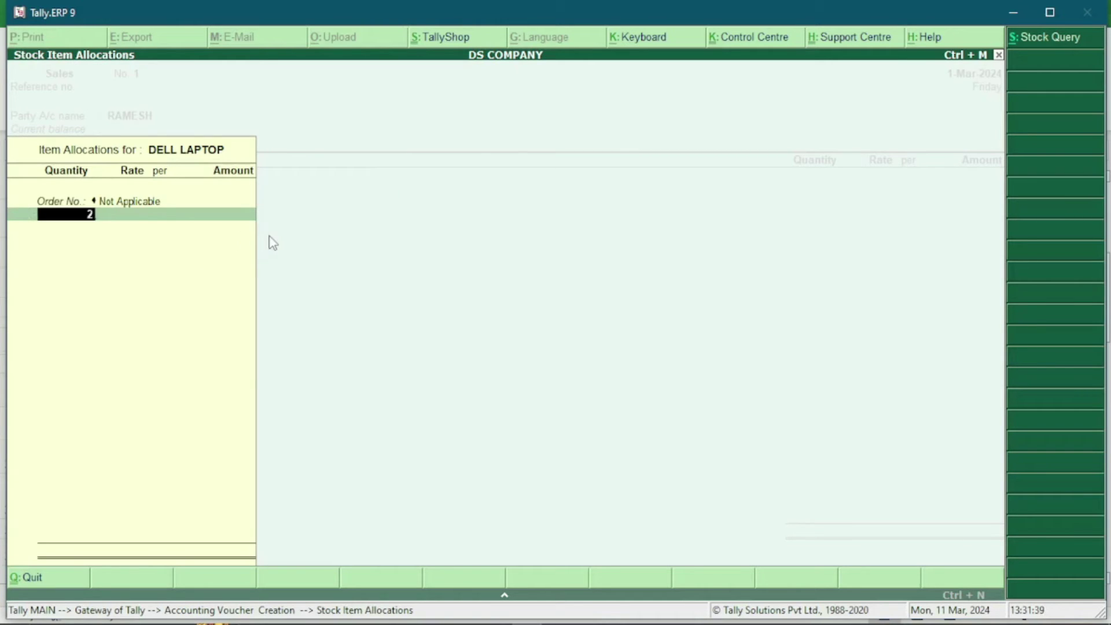
{"action": "key", "text": "Return"}
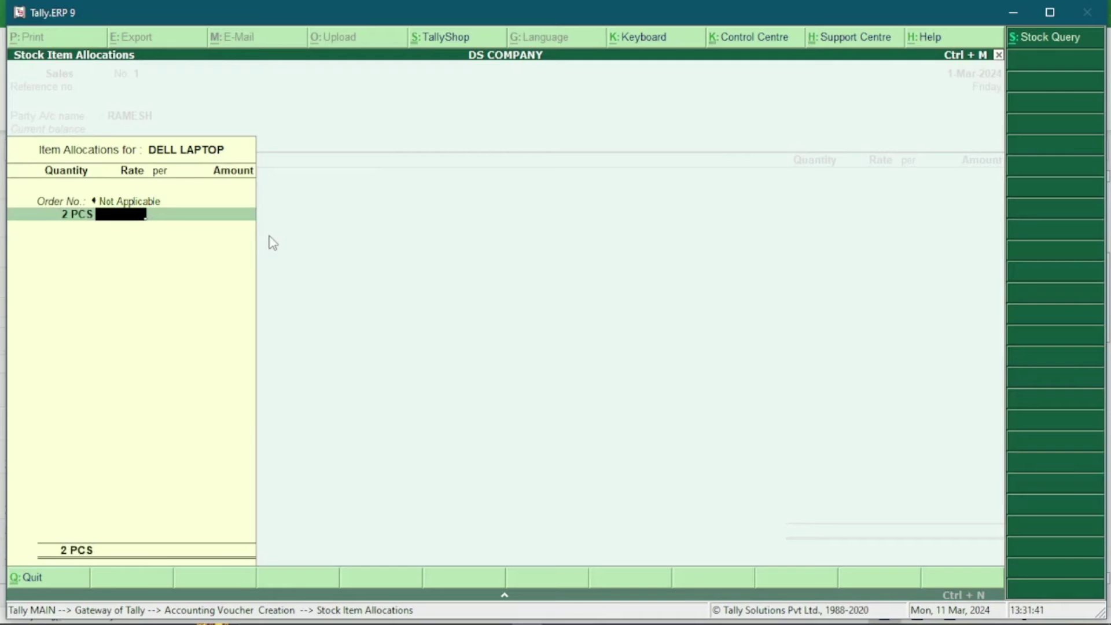
Step: Check the laptop's purchase rate in the Excel invoice, then enter a sales rate of 58000 in Tally and accept the item line
{"action": "key", "text": "alt+Tab"}
{"action": "scroll", "coordinate": [692, 309], "scroll_direction": "up", "scroll_amount": 1}
{"action": "left_click", "coordinate": [668, 307]}
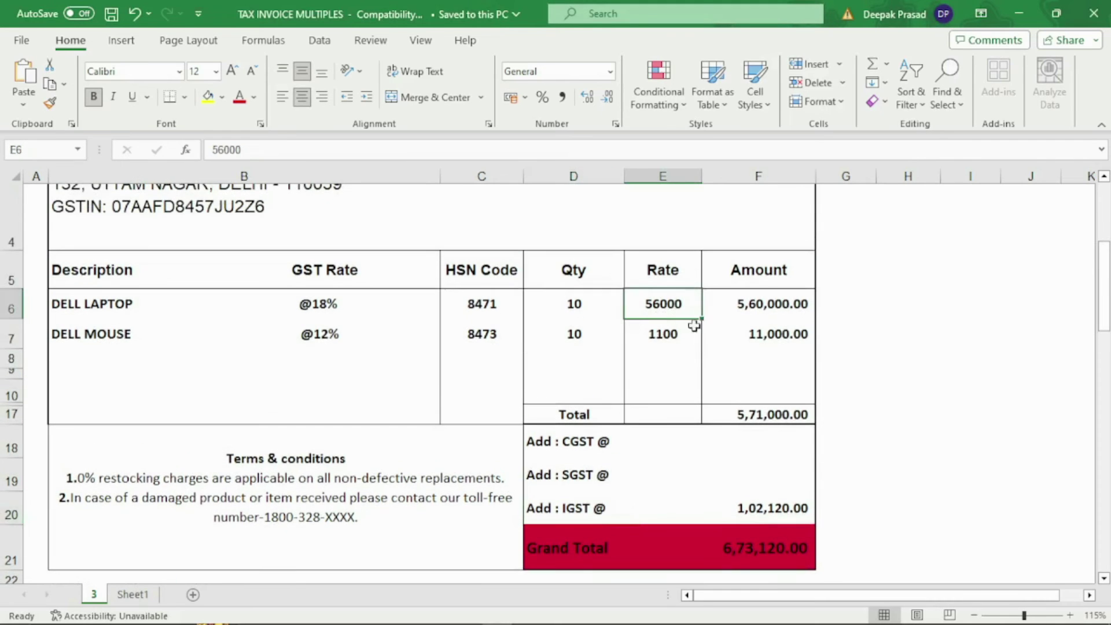
{"action": "key", "text": "alt+Tab"}
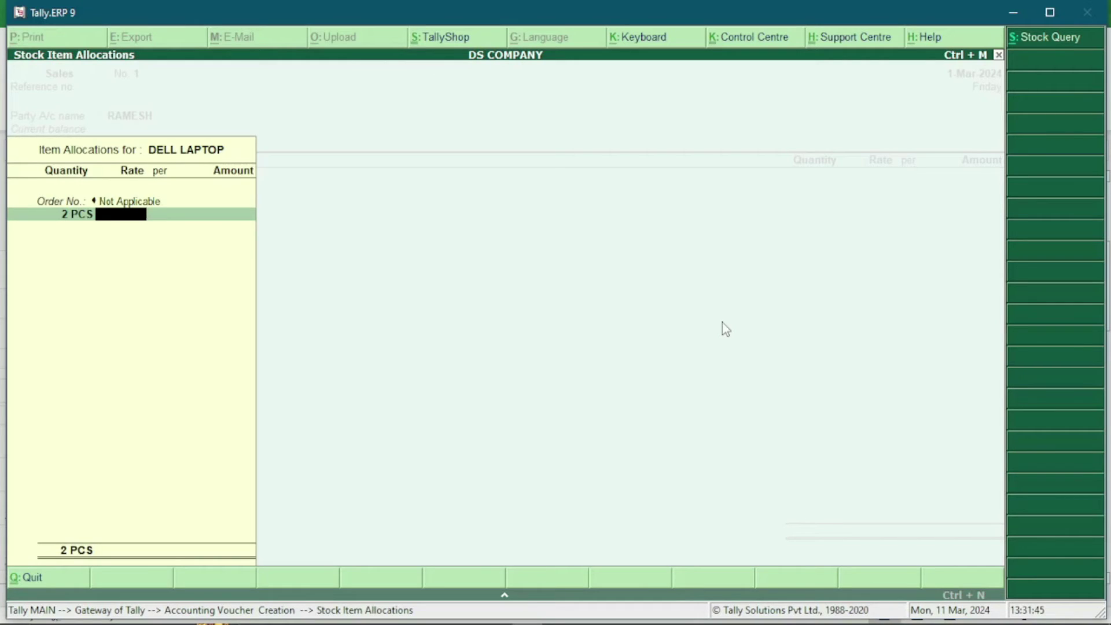
{"action": "type", "text": "58000"}
{"action": "key", "text": "Return"}
{"action": "key", "text": "Return"}
{"action": "key", "text": "Return"}
{"action": "key", "text": "Return"}
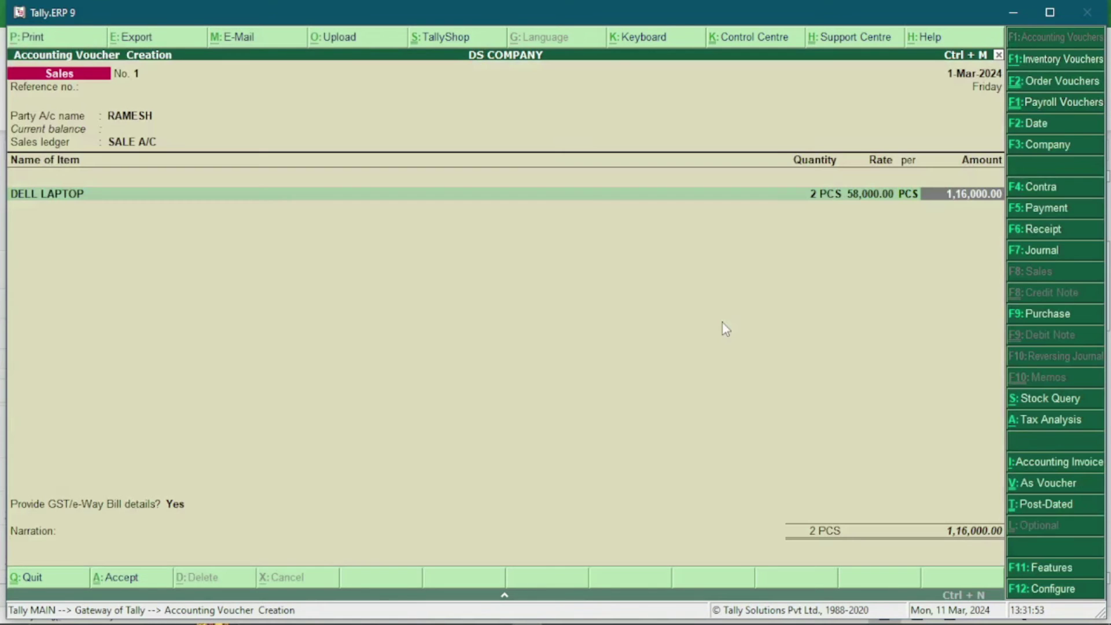
{"action": "key", "text": "Return"}
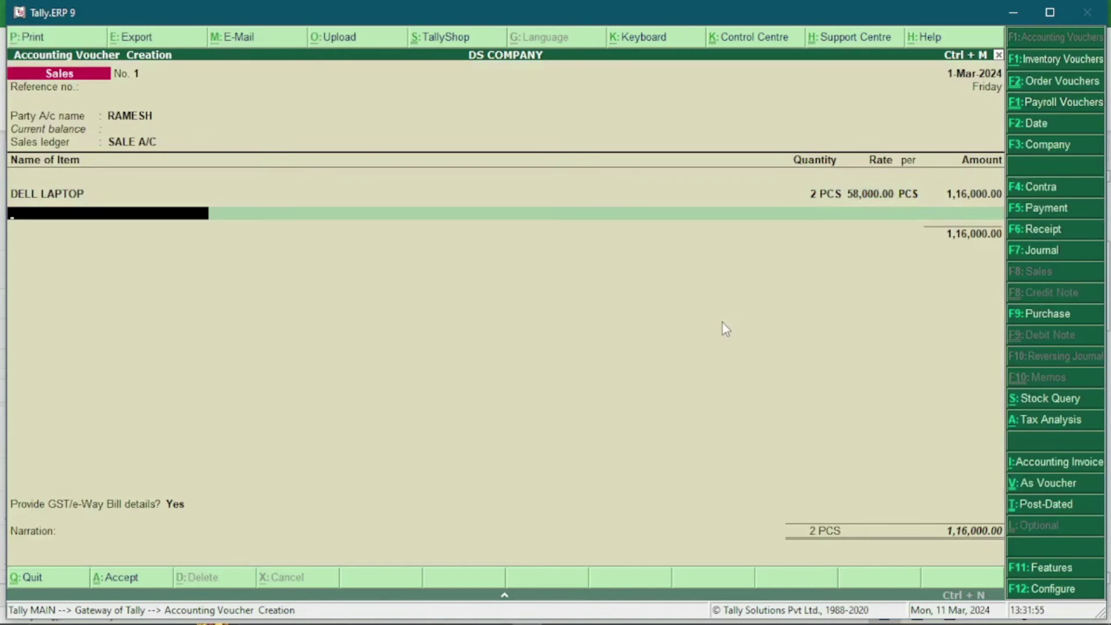
Step: Add DELL MOUSE to the sales voucher with order number Not Applicable and a quantity of 2 PCS
{"action": "type", "text": "MOU"}
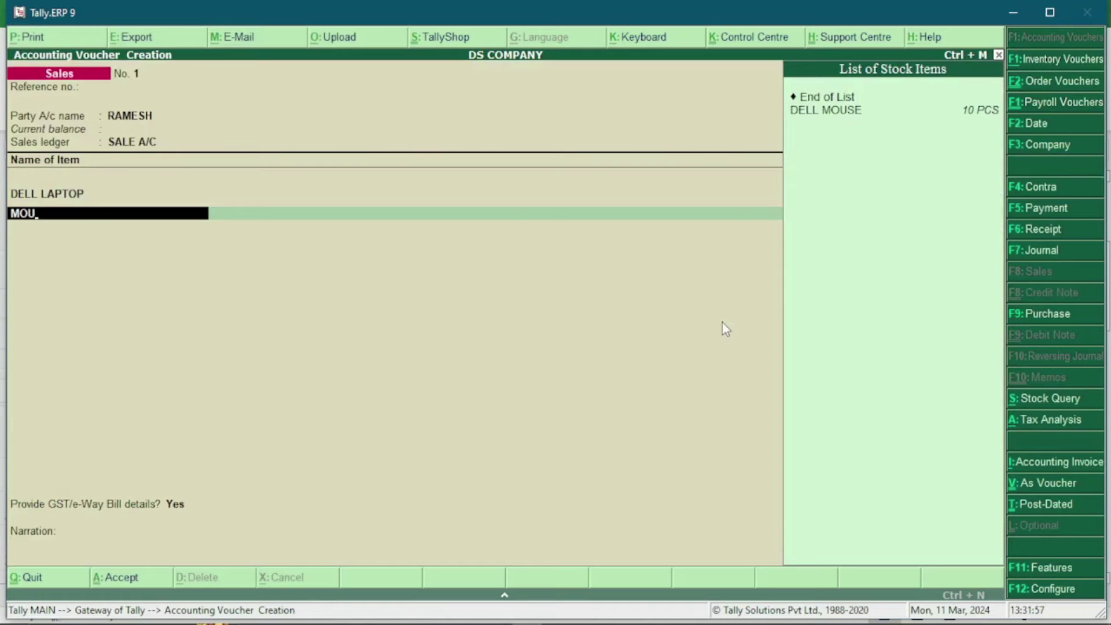
{"action": "key", "text": "Return"}
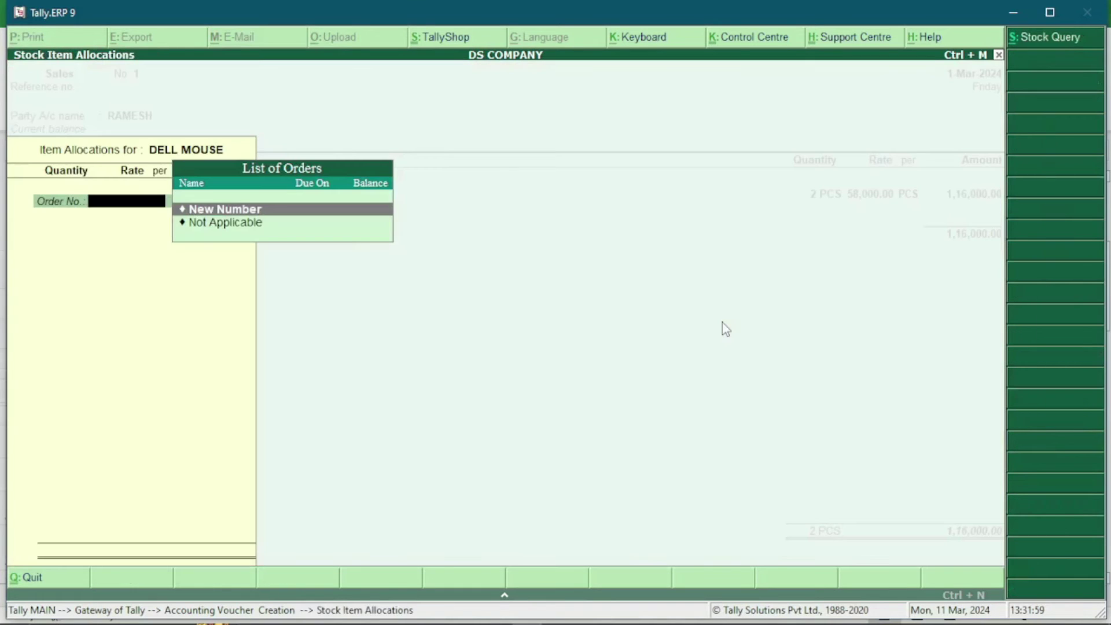
{"action": "key", "text": "Down"}
{"action": "key", "text": "Return"}
{"action": "type", "text": "2"}
{"action": "key", "text": "Return"}
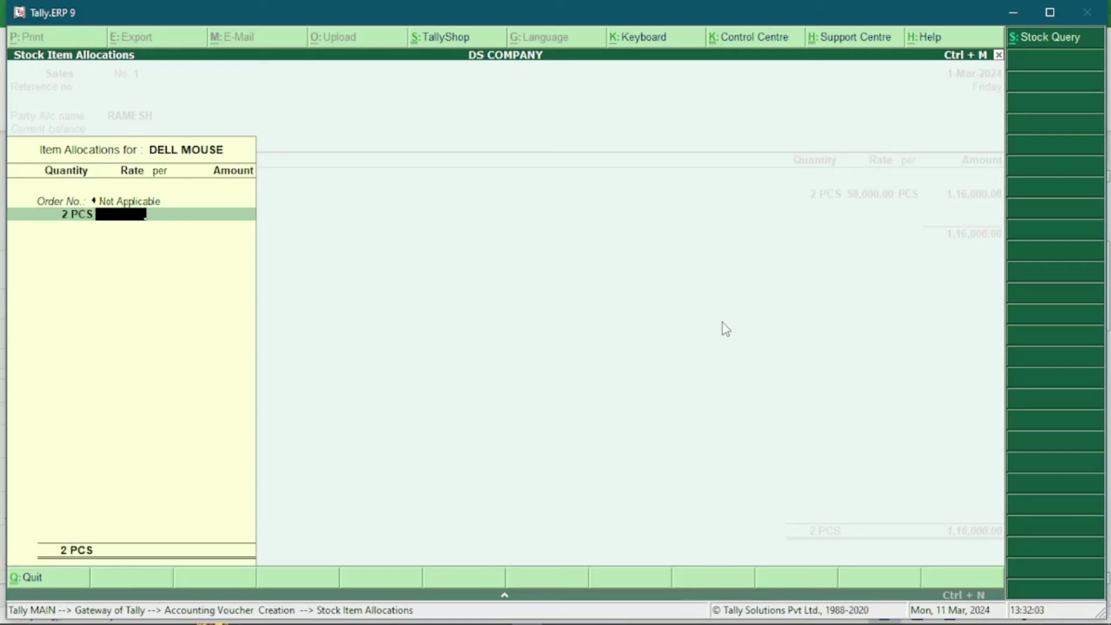
Step: Check the mouse's purchase rate in the Excel invoice, then enter a sales rate of 1300 in Tally and accept the item line
{"action": "key", "text": "alt+Tab"}
{"action": "key", "text": "Down"}
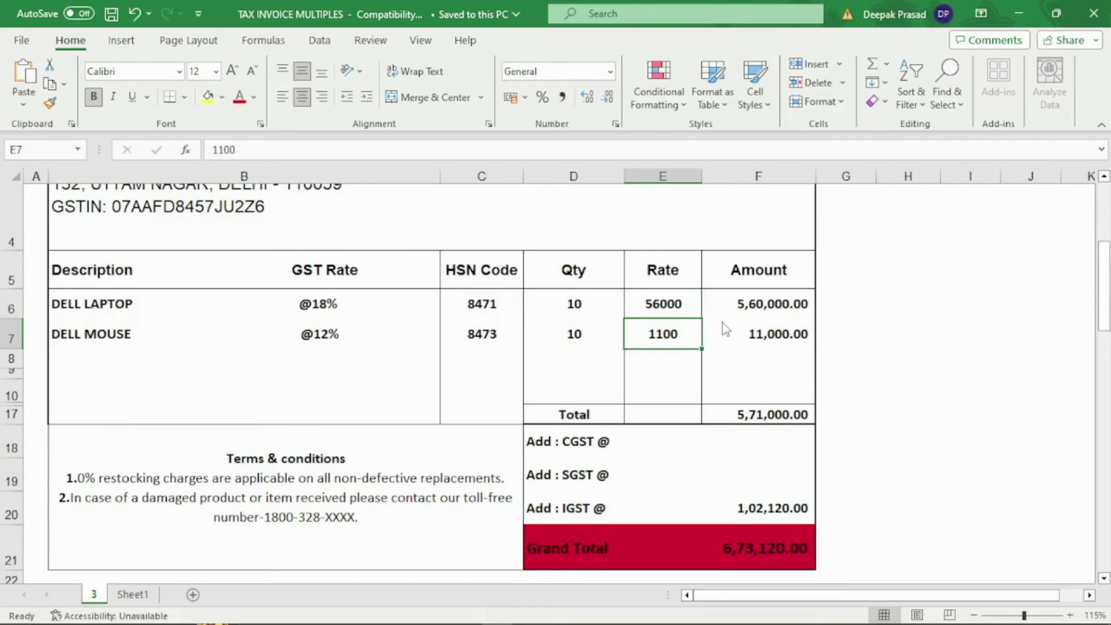
{"action": "key", "text": "alt+Tab"}
{"action": "type", "text": "1300"}
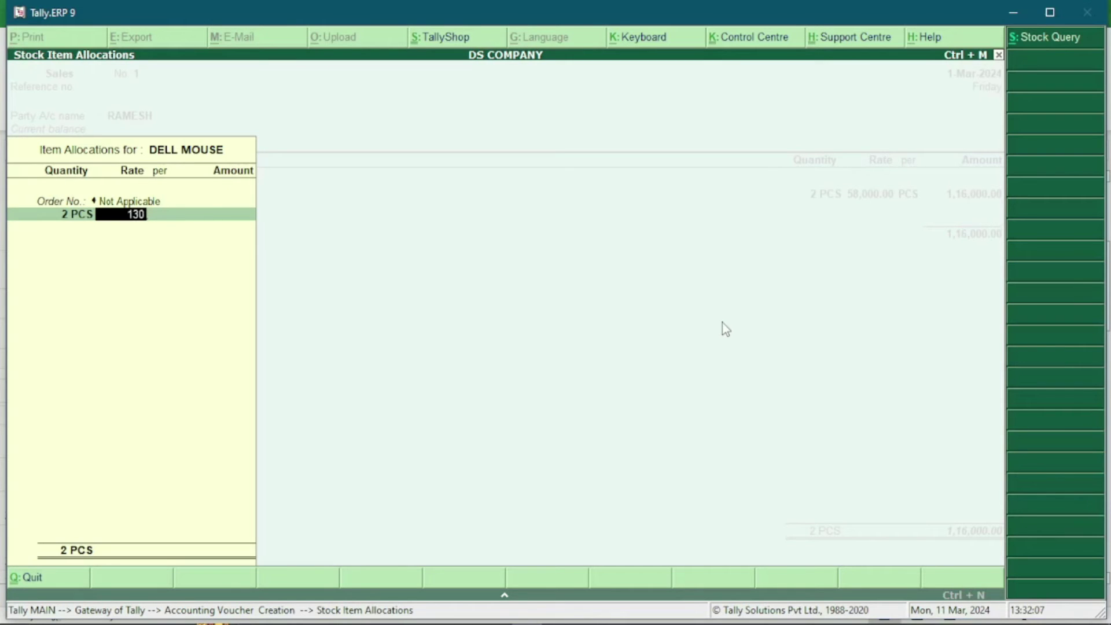
{"action": "key", "text": "Return"}
{"action": "key", "text": "Return"}
{"action": "key", "text": "Return"}
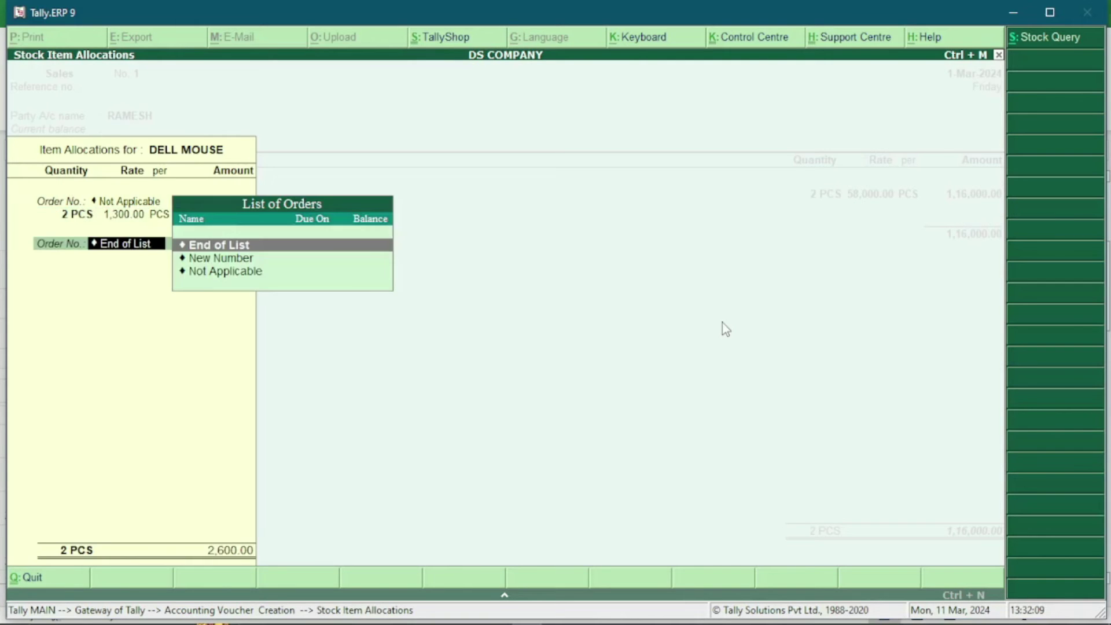
{"action": "key", "text": "Return"}
{"action": "key", "text": "Return"}
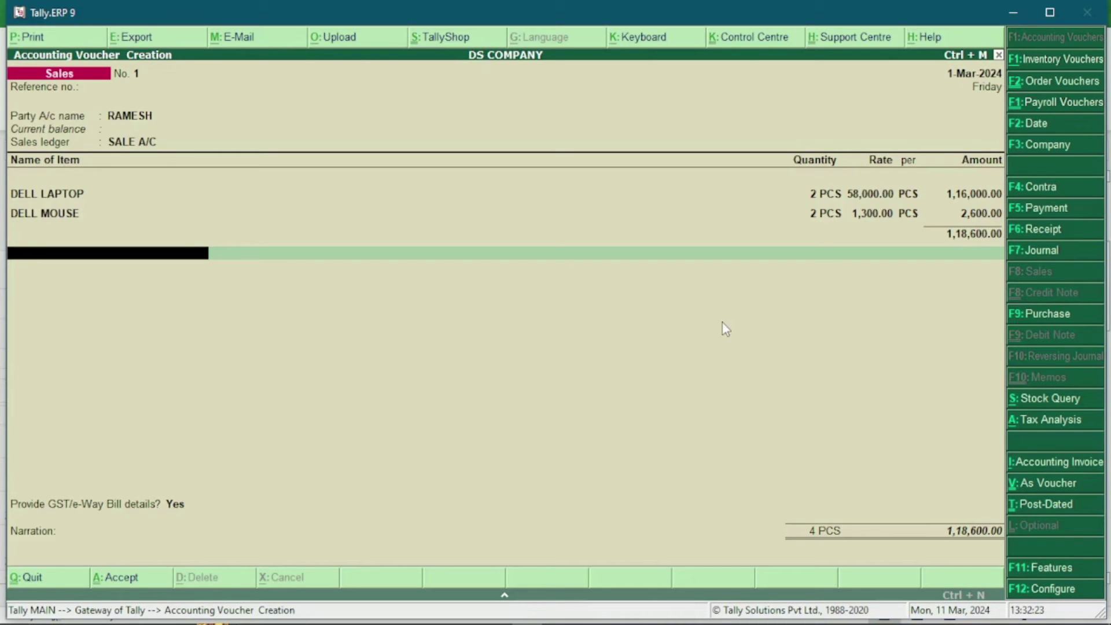
Step: Create a ledger named CGST from within the sales voucher and place it under Duties & Taxes
{"action": "key", "text": "alt+c"}
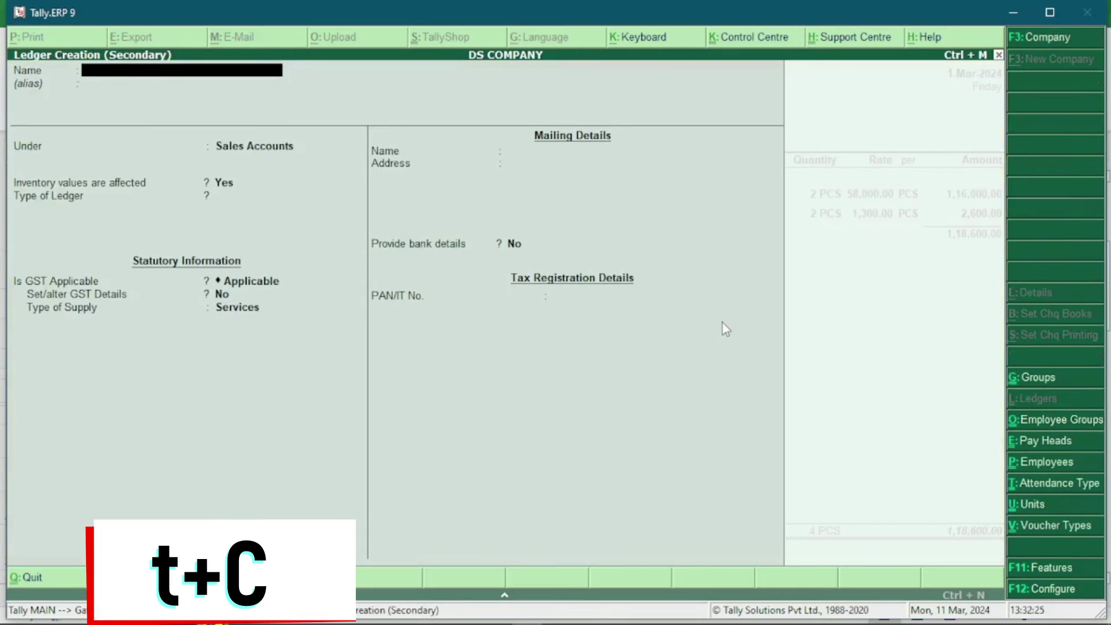
{"action": "type", "text": "C"}
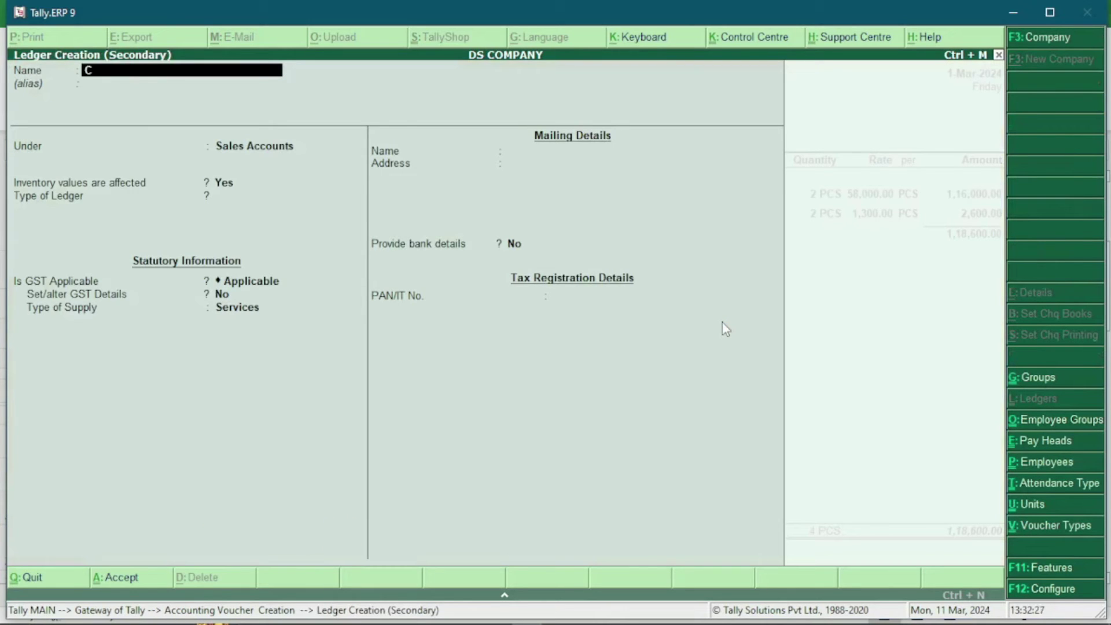
{"action": "type", "text": "GST"}
{"action": "key", "text": "Return"}
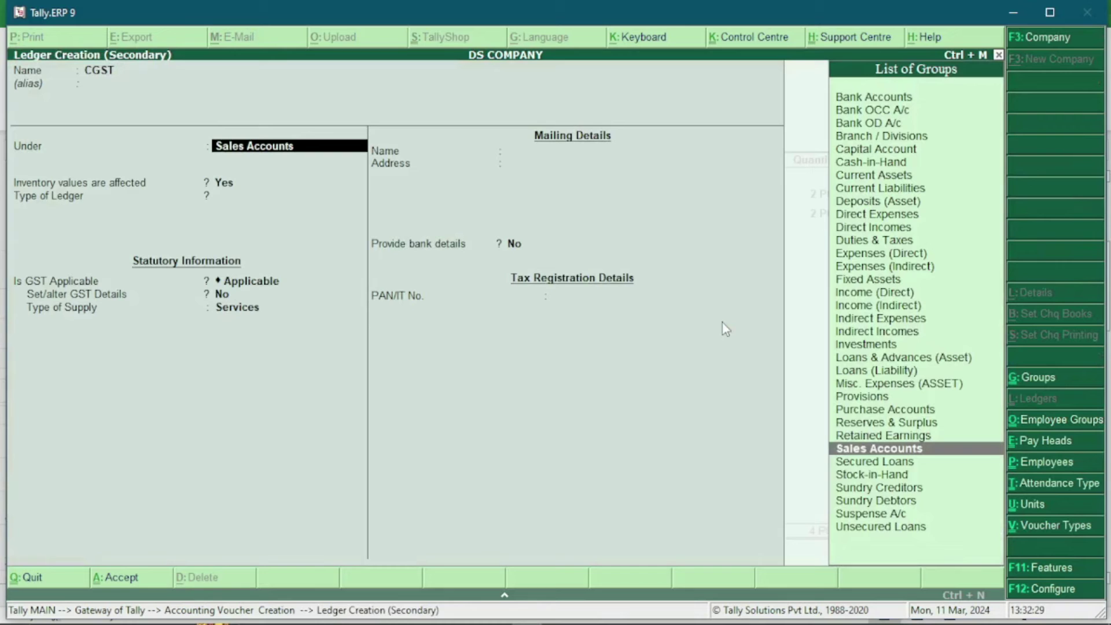
{"action": "type", "text": "du"}
{"action": "key", "text": "Return"}
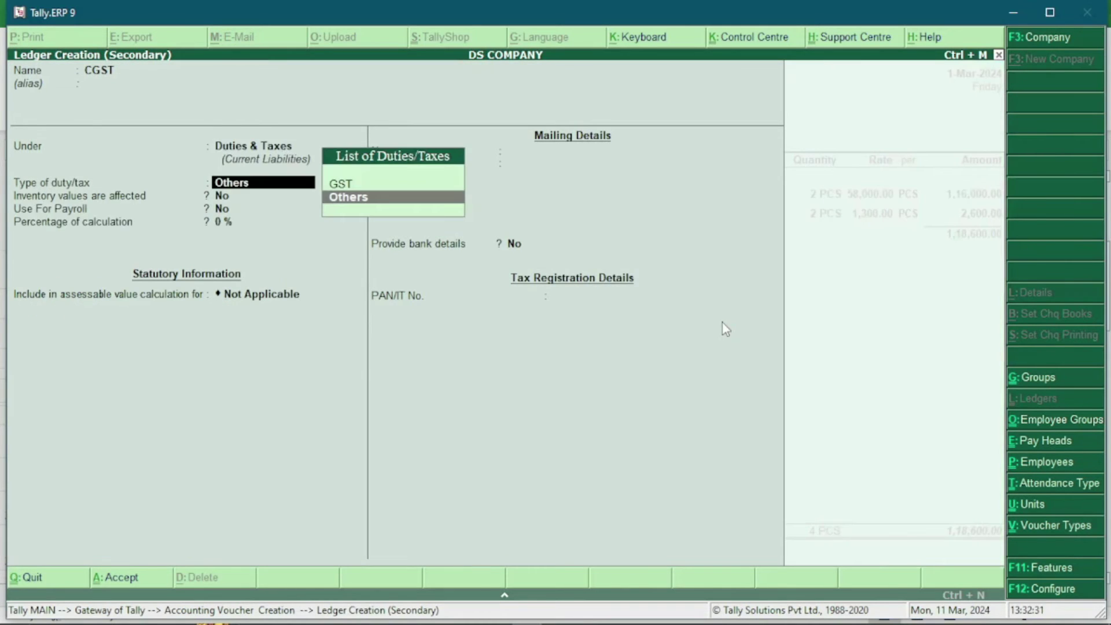
Step: Set the CGST ledger's duty type to GST and tax type to Central Tax, save it and accept its voucher line
{"action": "key", "text": "Up"}
{"action": "key", "text": "Return"}
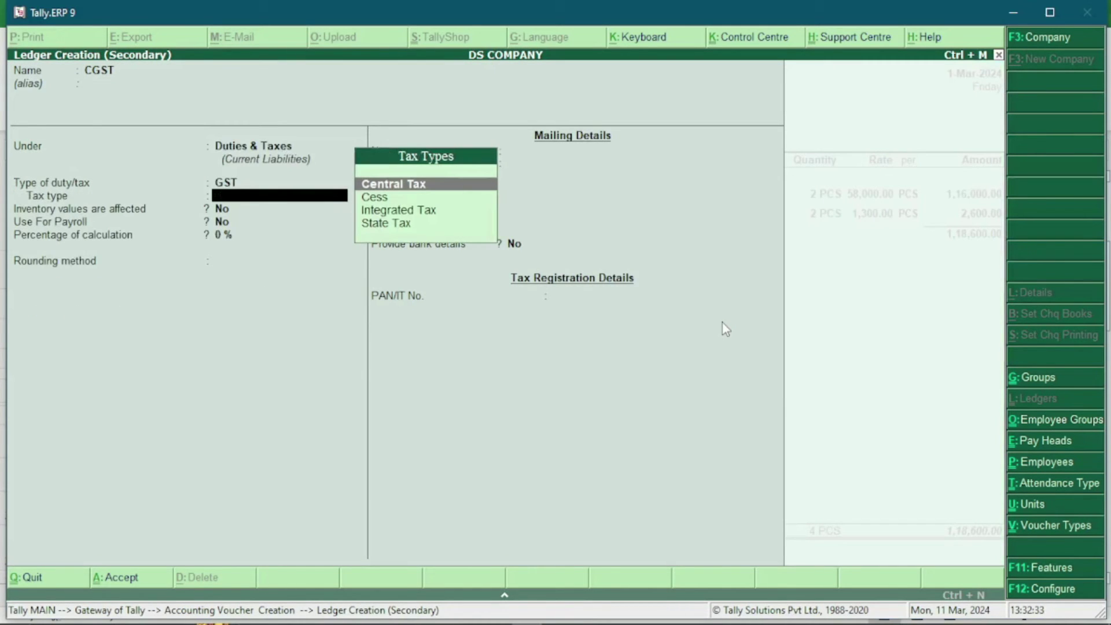
{"action": "key", "text": "Return"}
{"action": "key", "text": "ctrl+a"}
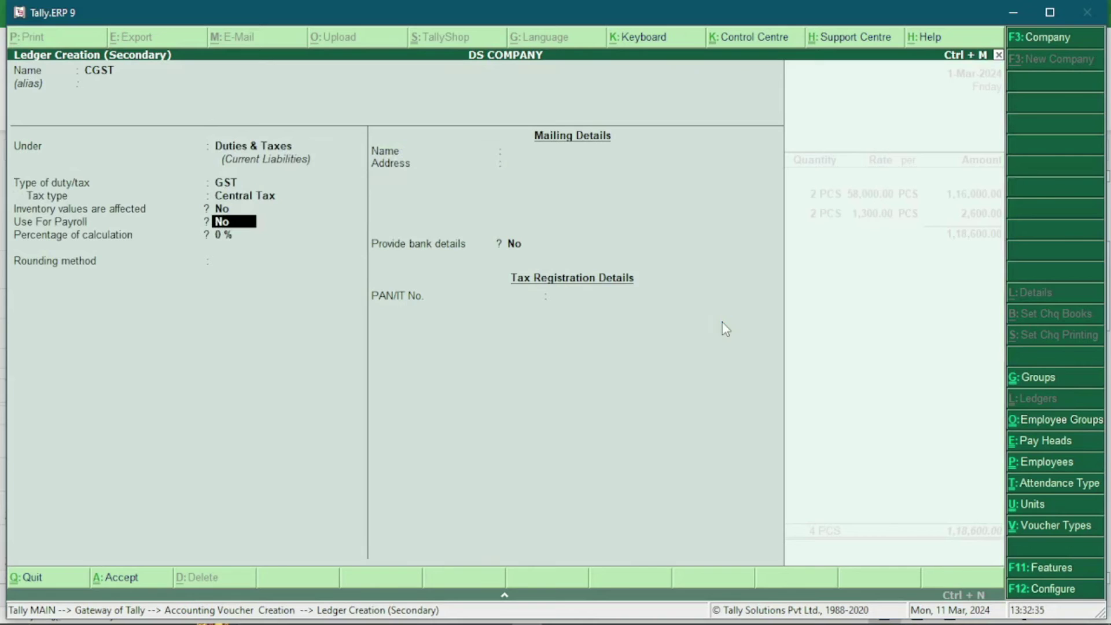
{"action": "key", "text": "Return"}
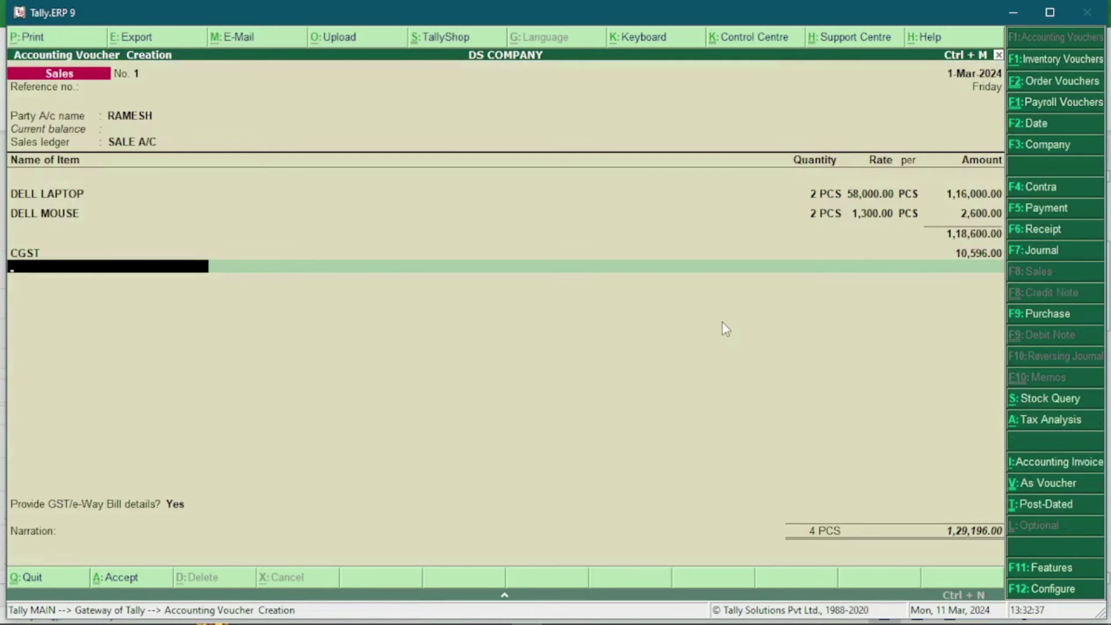
Step: Create a second tax ledger named SGST from the voucher, keeping it under Duties & Taxes
{"action": "key", "text": "alt+c"}
{"action": "type", "text": "SGST"}
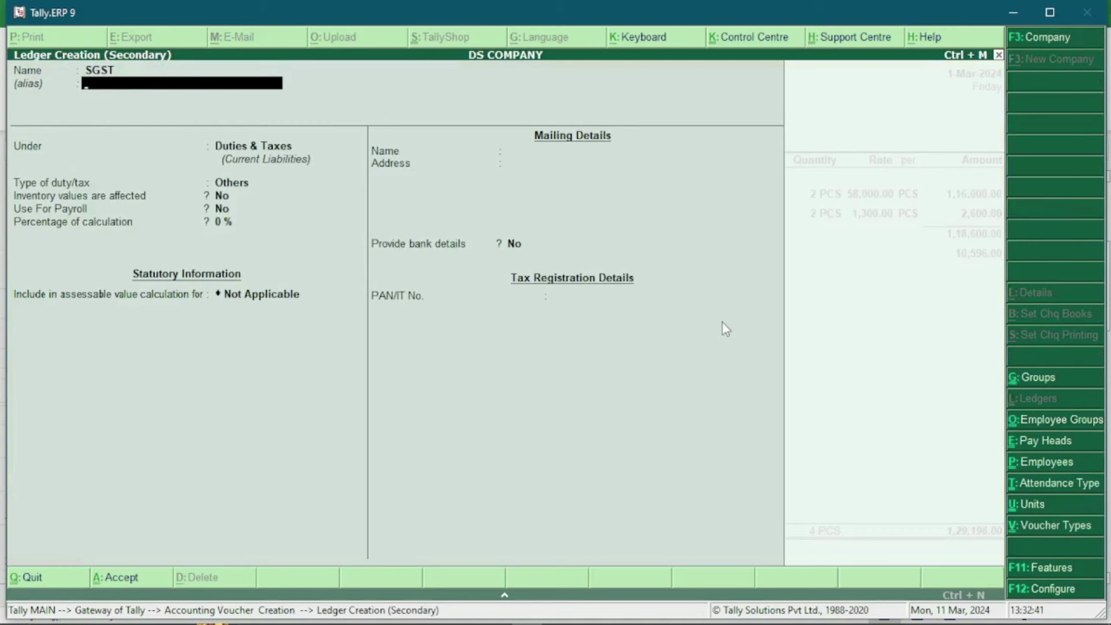
{"action": "key", "text": "Return"}
{"action": "key", "text": "Return"}
Step: Set the SGST ledger's duty type to GST and tax type to State Tax, save it and accept its voucher line
{"action": "key", "text": "Up"}
{"action": "key", "text": "Return"}
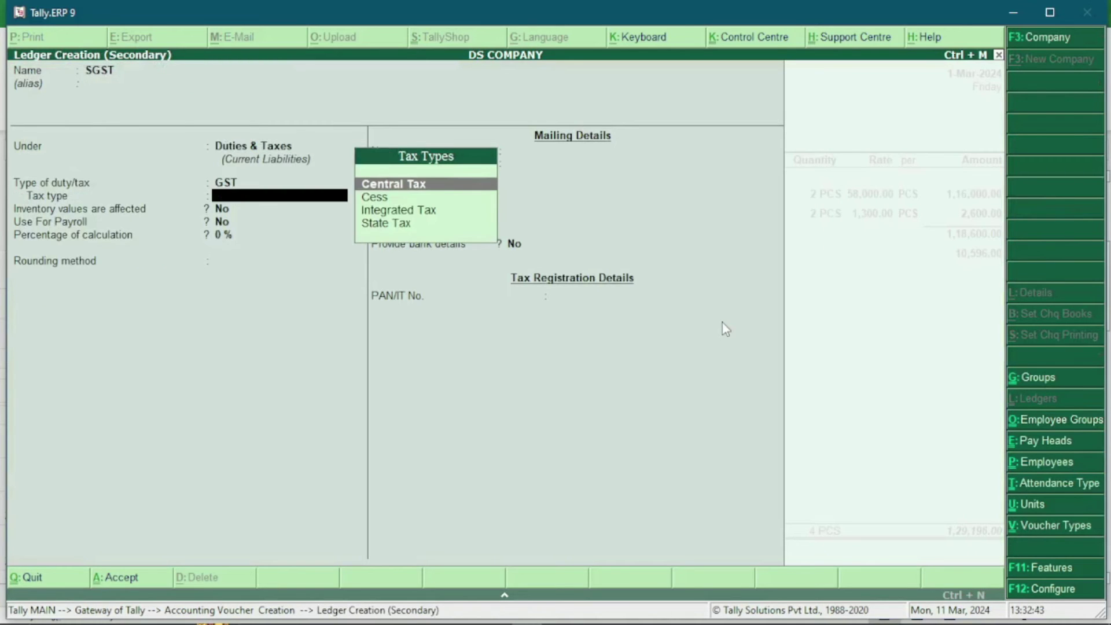
{"action": "key", "text": "Down"}
{"action": "key", "text": "Down"}
{"action": "key", "text": "Down"}
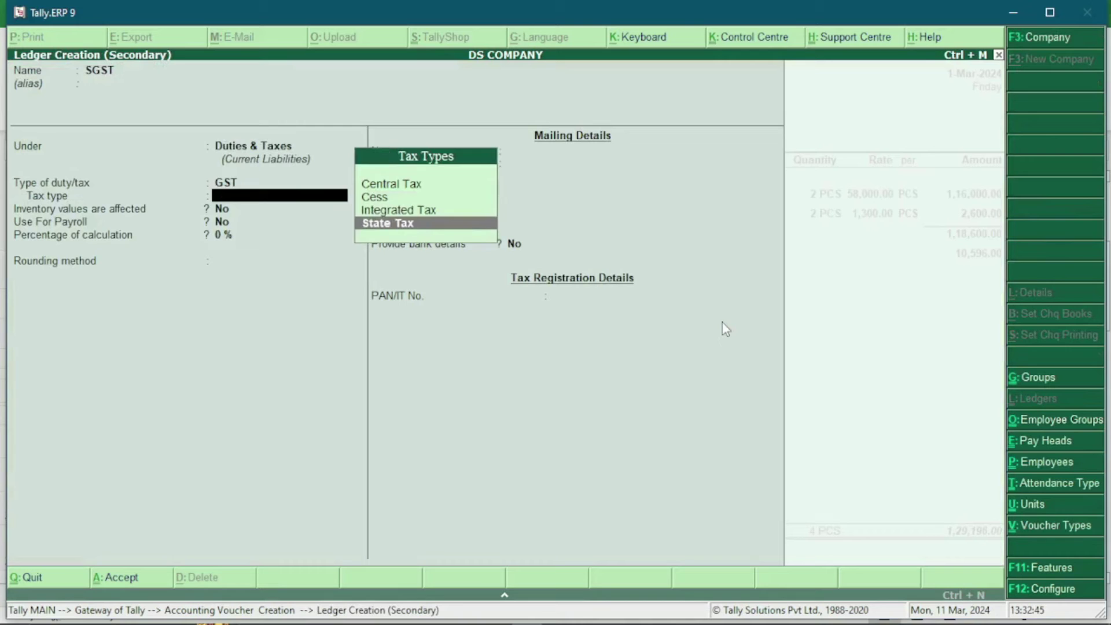
{"action": "key", "text": "Return"}
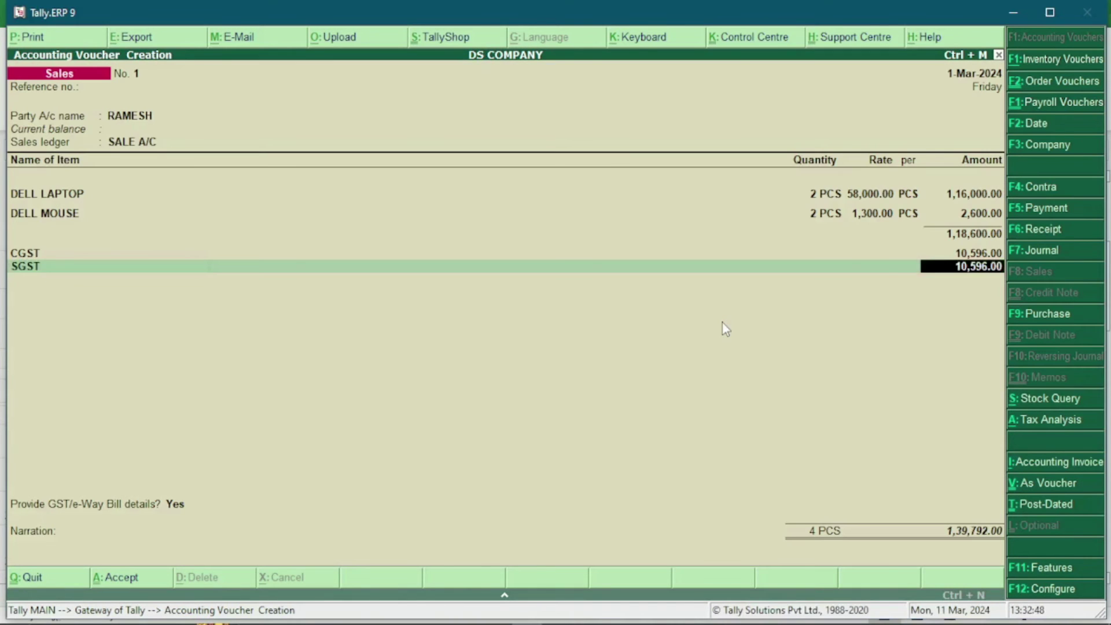
{"action": "key", "text": "Return"}
{"action": "key", "text": "Return"}
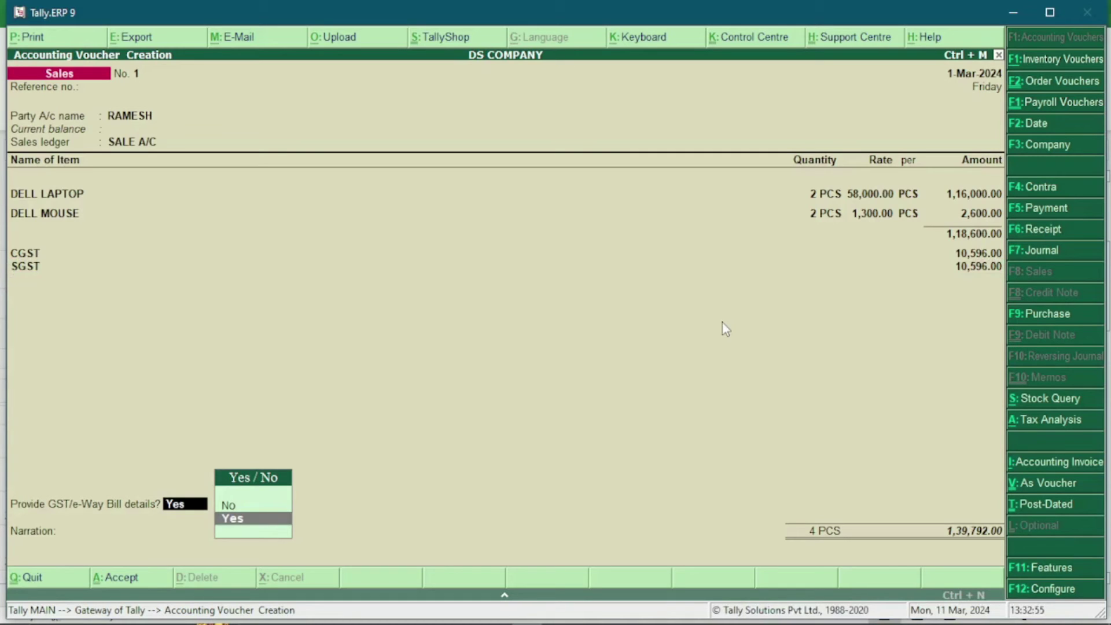
Step: Set Provide GST/e-Way Bill details to No, leave the narration blank and save the sales voucher
{"action": "key", "text": "Up"}
{"action": "key", "text": "Return"}
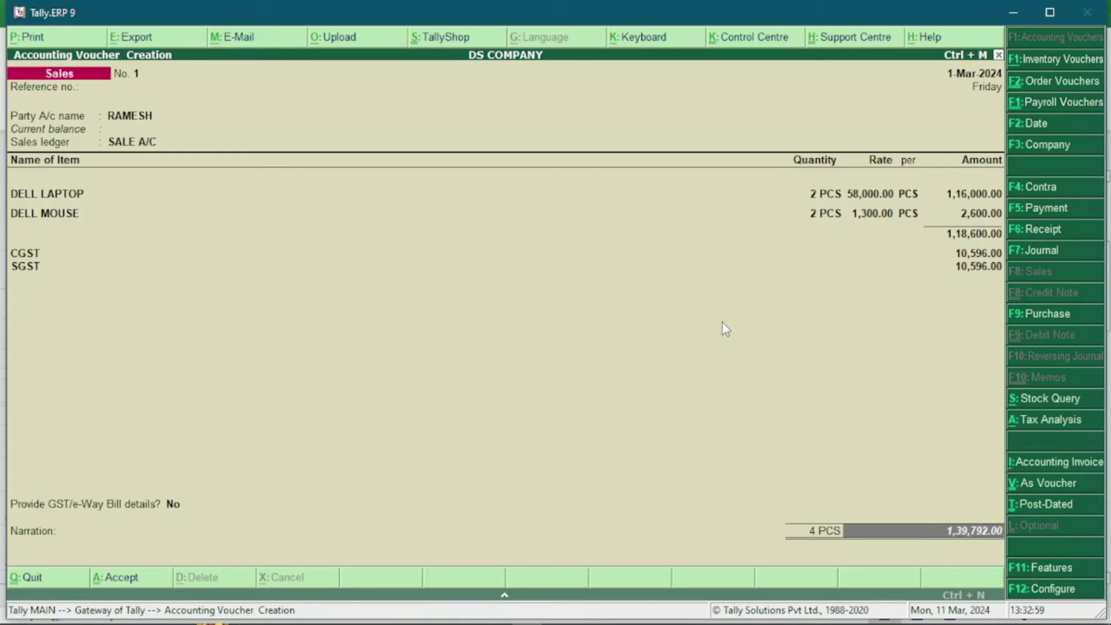
{"action": "key", "text": "Return"}
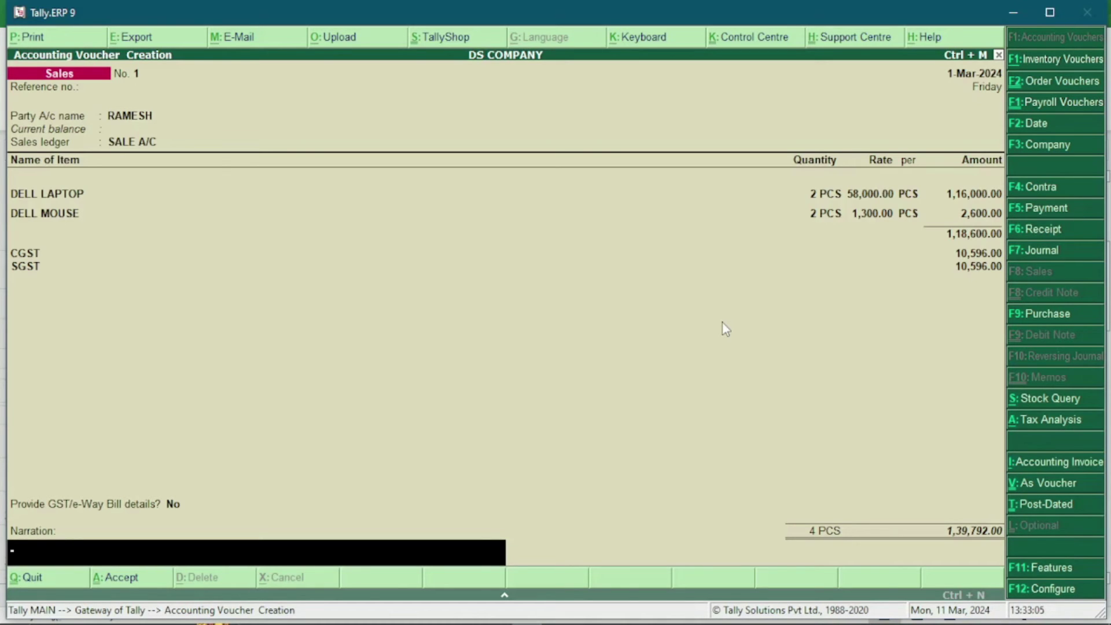
{"action": "key", "text": "Return"}
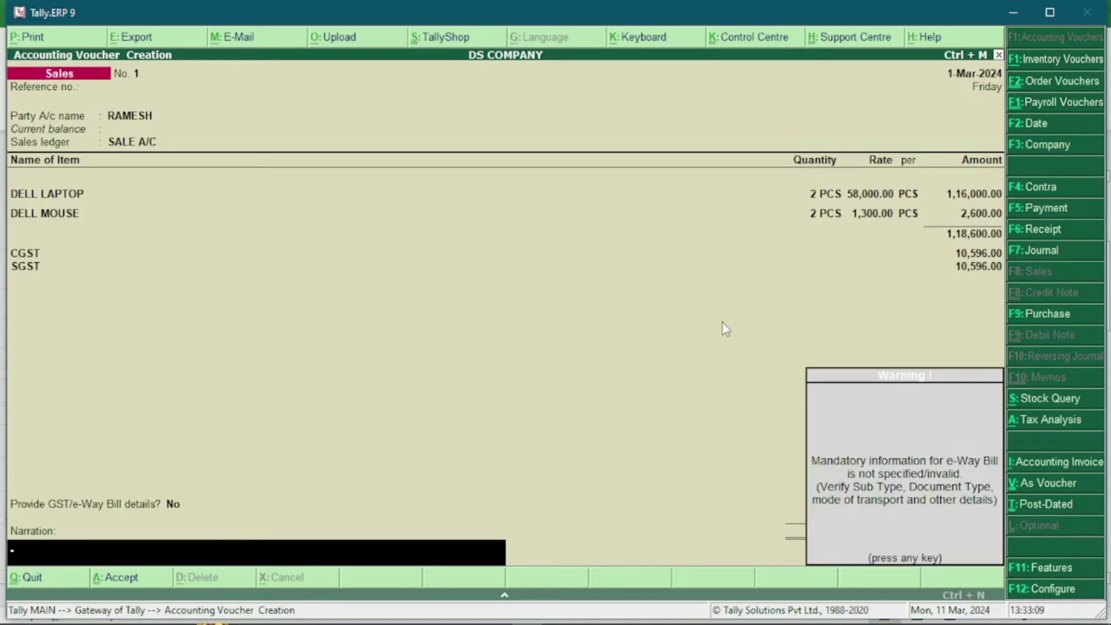
{"action": "key", "text": "Return"}
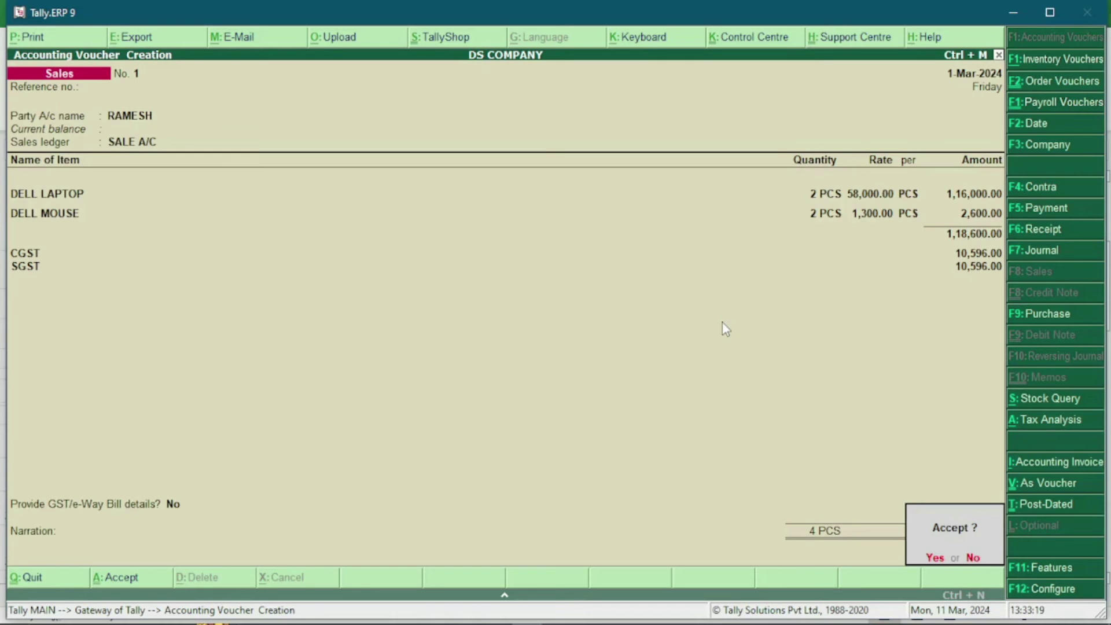
{"action": "key", "text": "Return"}
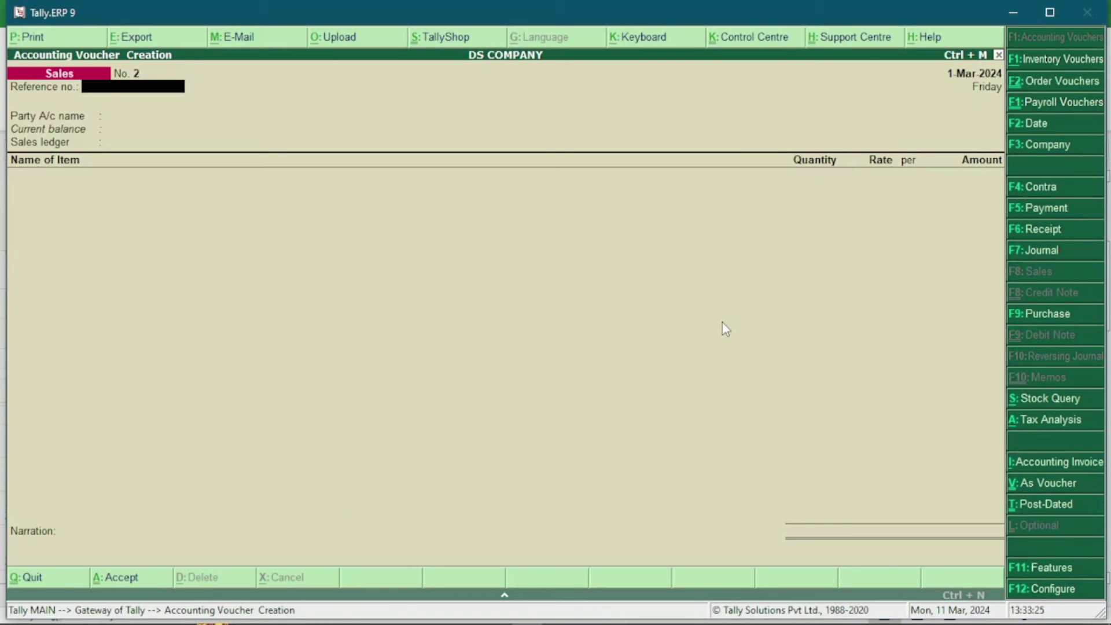
Step: Reopen the saved sales voucher No. 1 and display its tax invoice in print preview
{"action": "key", "text": "Page_Up"}
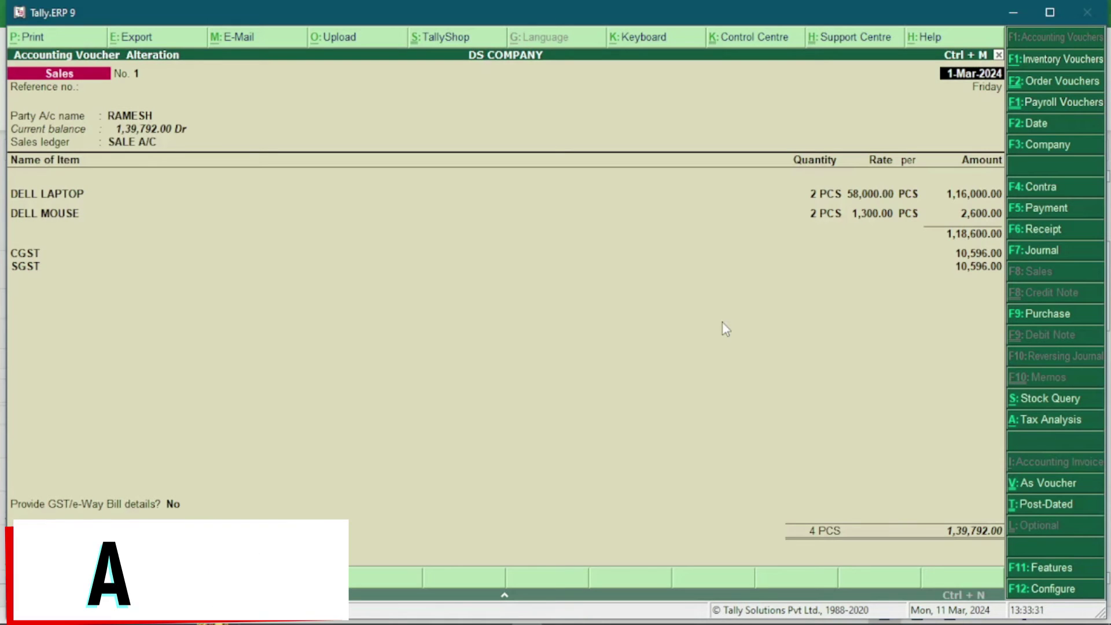
{"action": "key", "text": "alt+p"}
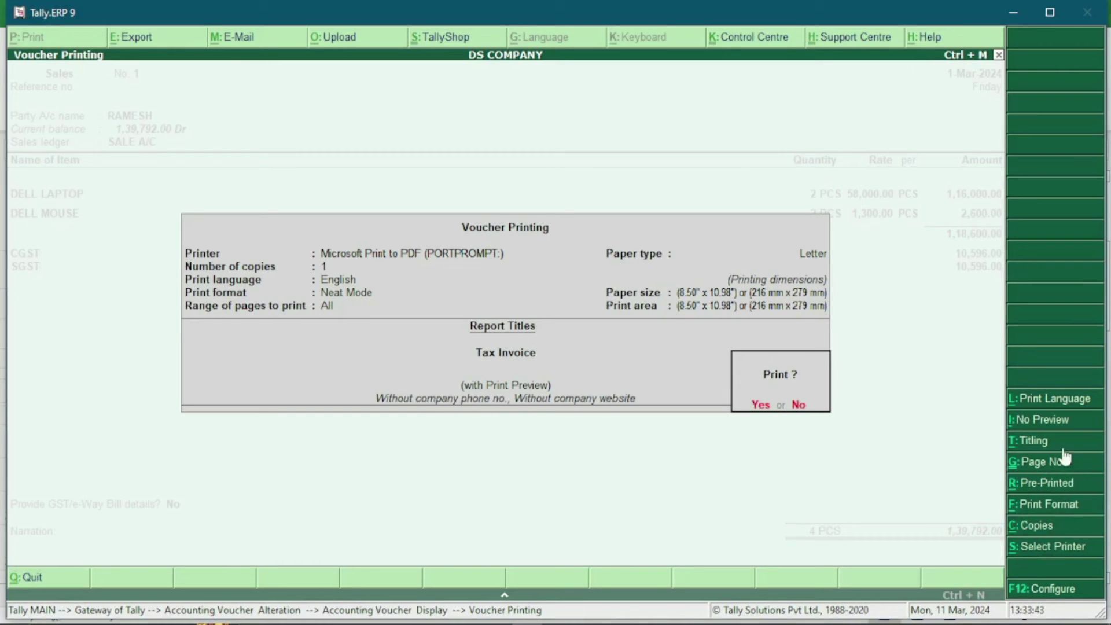
{"action": "left_click", "coordinate": [1027, 422]}
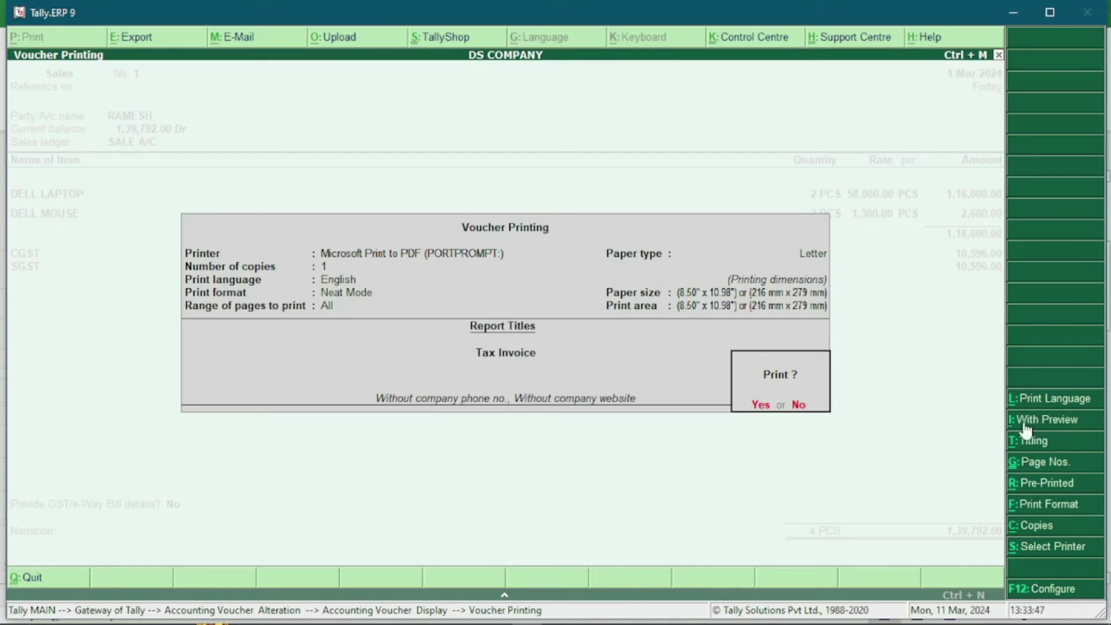
{"action": "left_click", "coordinate": [1034, 417]}
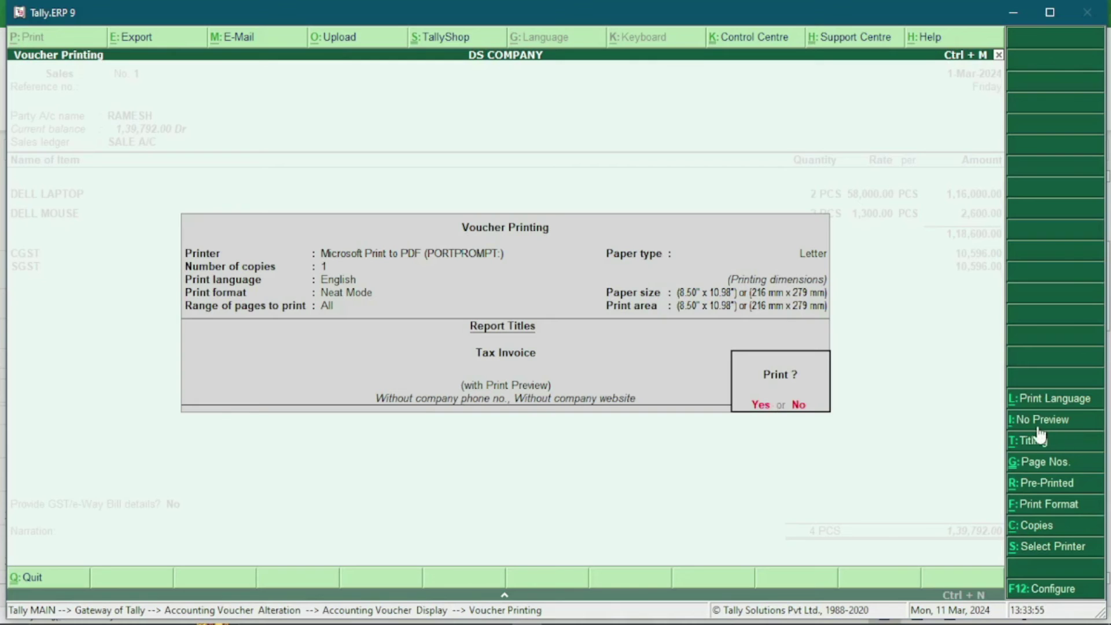
{"action": "key", "text": "Return"}
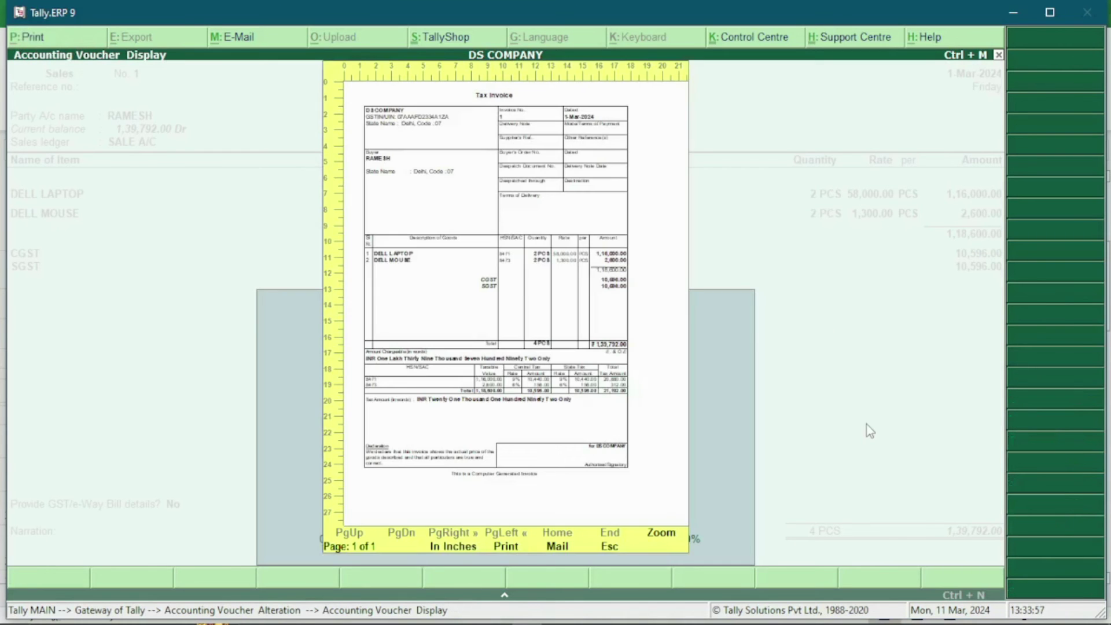
Step: Enlarge the tax invoice preview and examine its item lines, HSN/SAC codes, GST amounts and tax analysis
{"action": "left_click", "coordinate": [663, 535]}
{"action": "scroll", "coordinate": [370, 449], "scroll_direction": "down", "scroll_amount": 2}
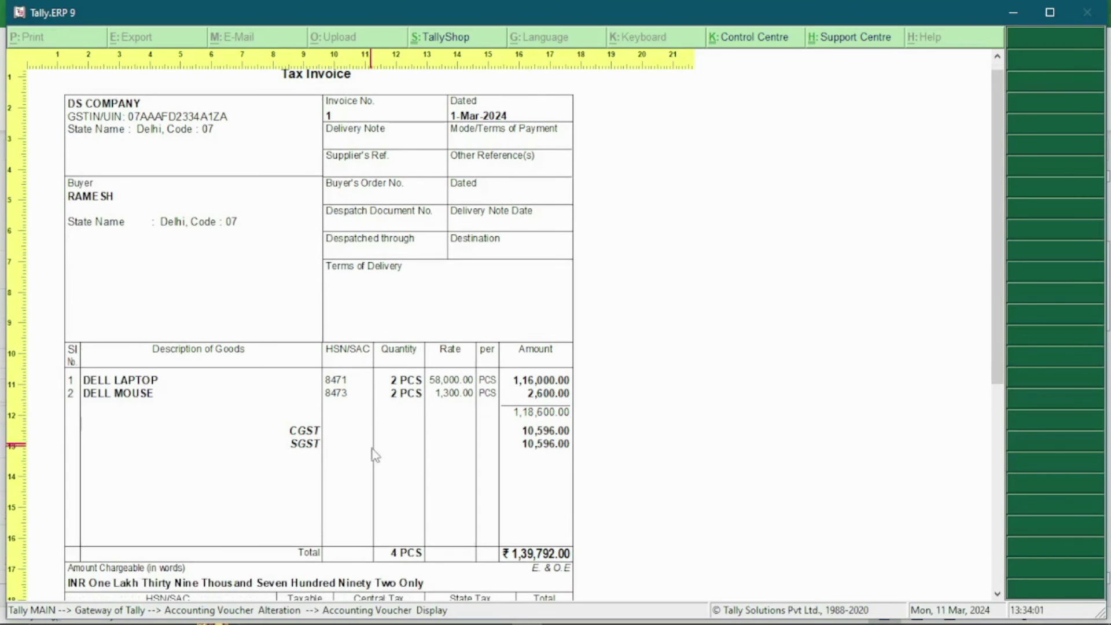
{"action": "scroll", "coordinate": [289, 466], "scroll_direction": "down", "scroll_amount": 3}
{"action": "scroll", "coordinate": [354, 451], "scroll_direction": "up", "scroll_amount": 5}
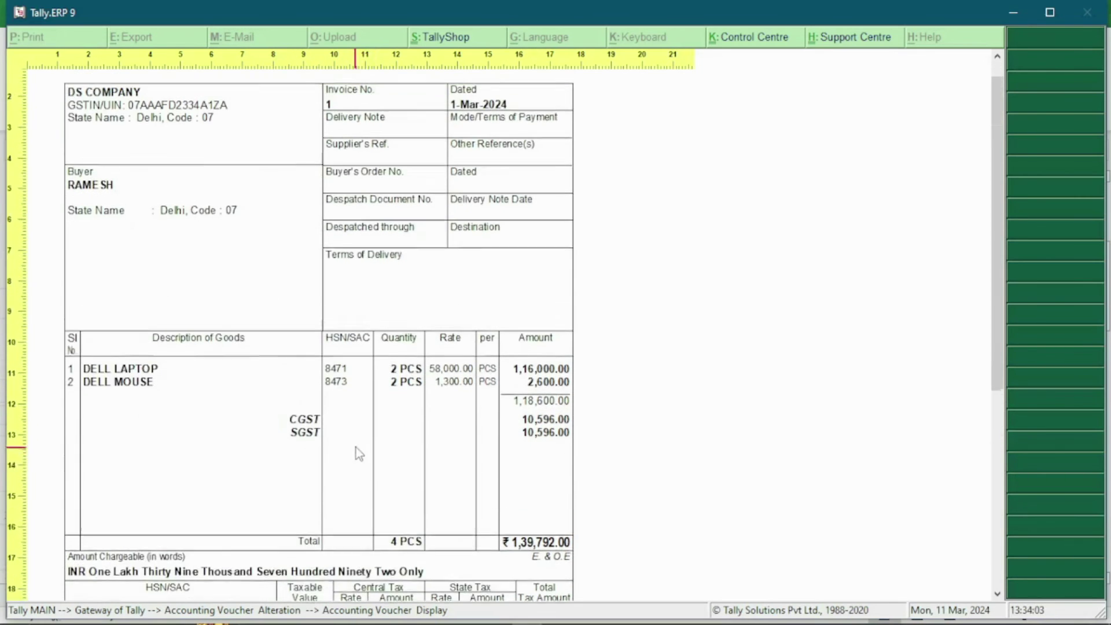
{"action": "scroll", "coordinate": [355, 365], "scroll_direction": "down", "scroll_amount": 5}
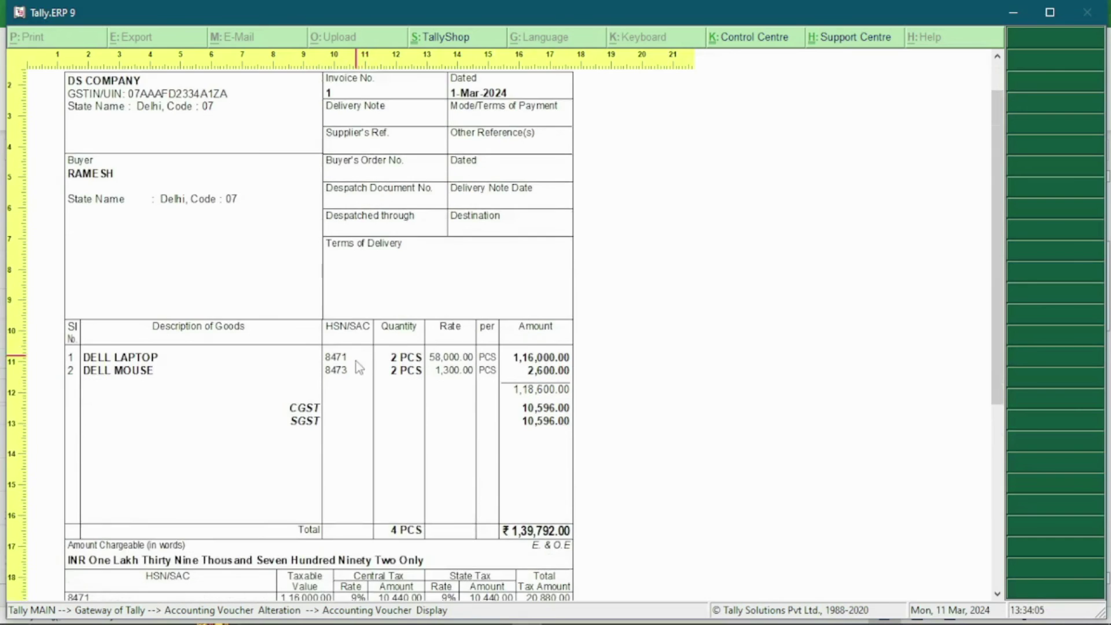
{"action": "scroll", "coordinate": [364, 397], "scroll_direction": "up", "scroll_amount": 3}
{"action": "scroll", "coordinate": [373, 386], "scroll_direction": "down", "scroll_amount": 3}
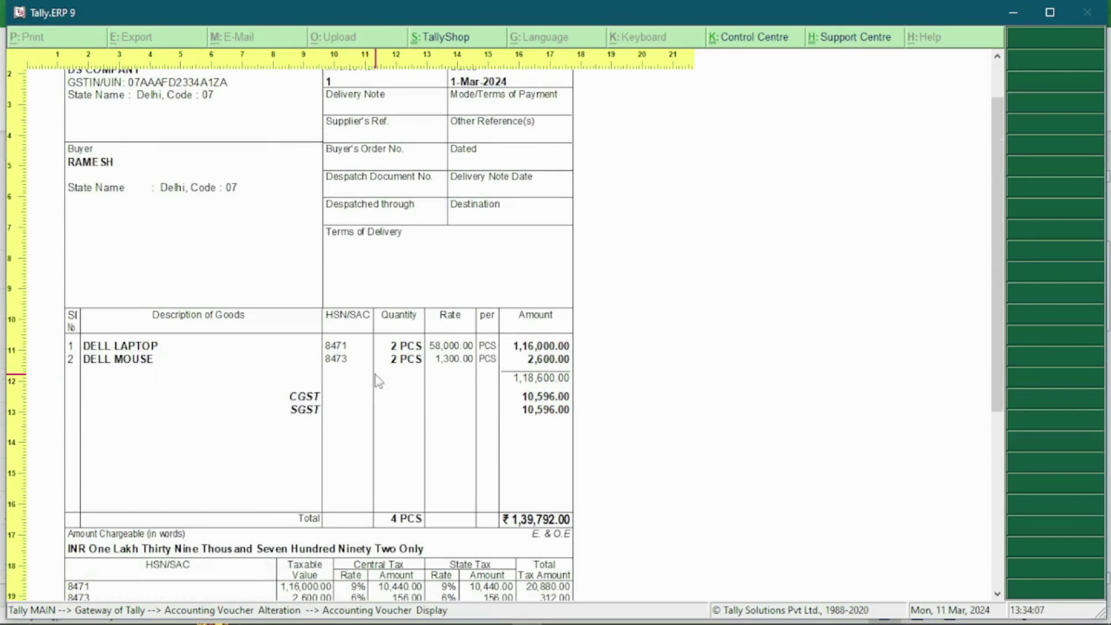
{"action": "scroll", "coordinate": [377, 379], "scroll_direction": "up", "scroll_amount": 3}
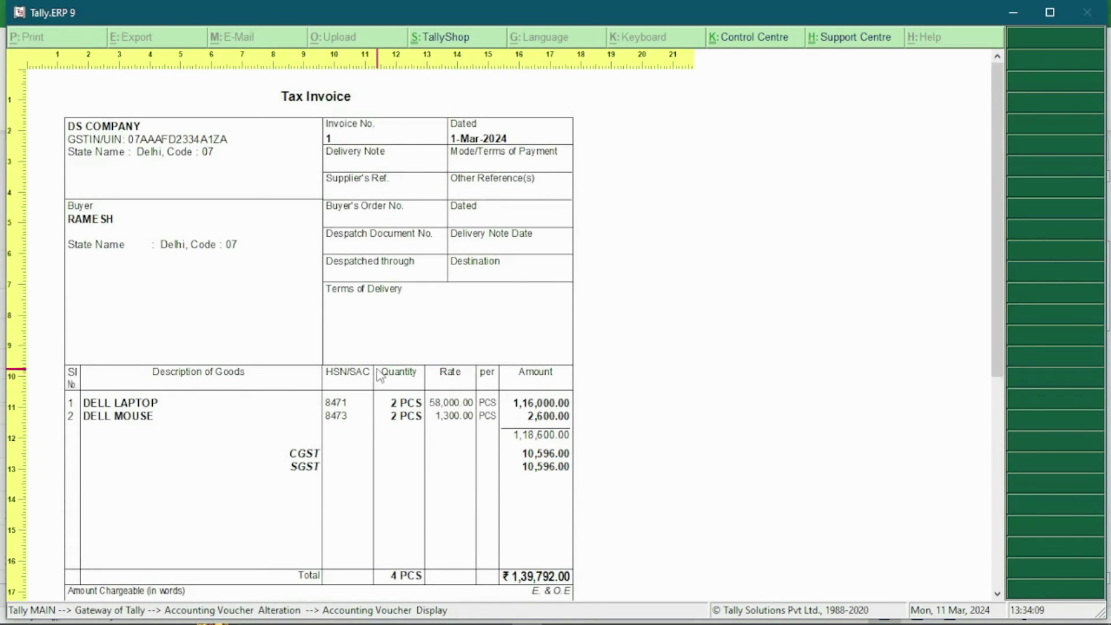
Step: Compare the invoice preview with the tax invoice in Excel, then return to Tally and close the preview
{"action": "key", "text": "alt+Tab"}
{"action": "scroll", "coordinate": [506, 389], "scroll_direction": "up", "scroll_amount": 1}
{"action": "left_click", "coordinate": [484, 364]}
{"action": "key", "text": "alt+Tab"}
{"action": "scroll", "coordinate": [355, 441], "scroll_direction": "down", "scroll_amount": 1}
{"action": "scroll", "coordinate": [355, 441], "scroll_direction": "up", "scroll_amount": 1}
{"action": "key", "text": "Escape"}
{"action": "key", "text": "Escape"}
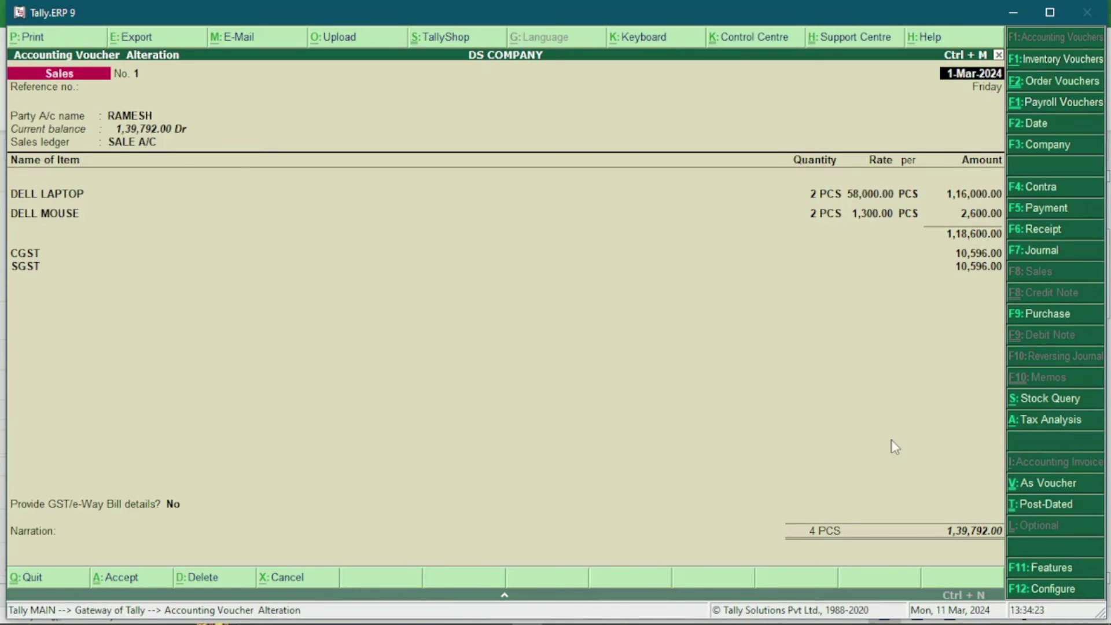
Step: Check the GST statutory options in the sales invoice print configuration, including company GSTIN, HSN/SAC column and state name, and accept them
{"action": "key", "text": "alt+p"}
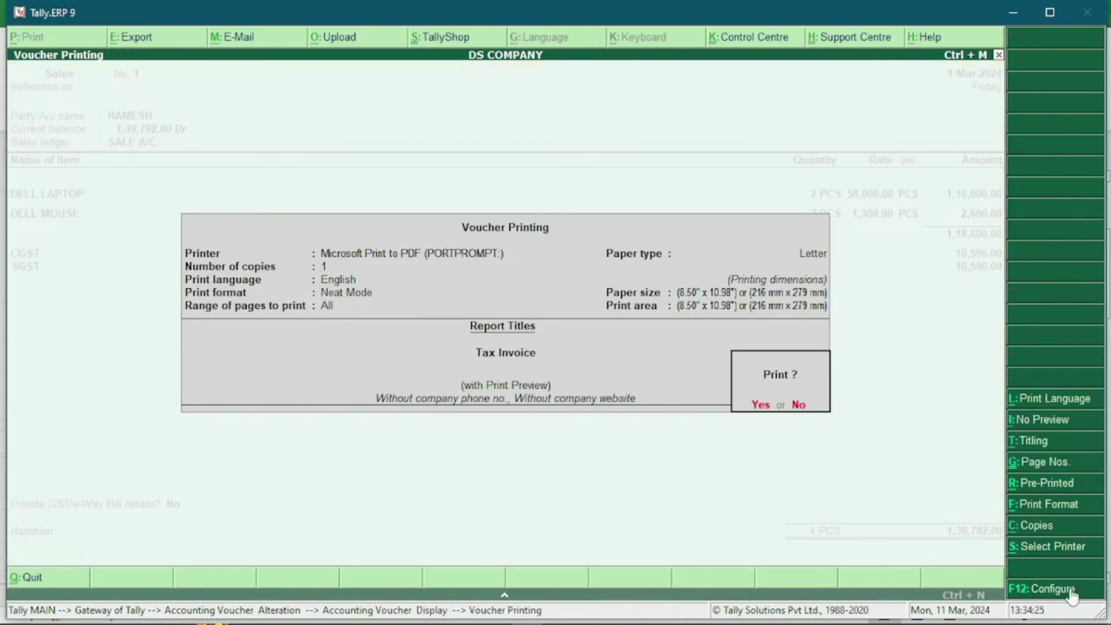
{"action": "left_click", "coordinate": [1024, 588]}
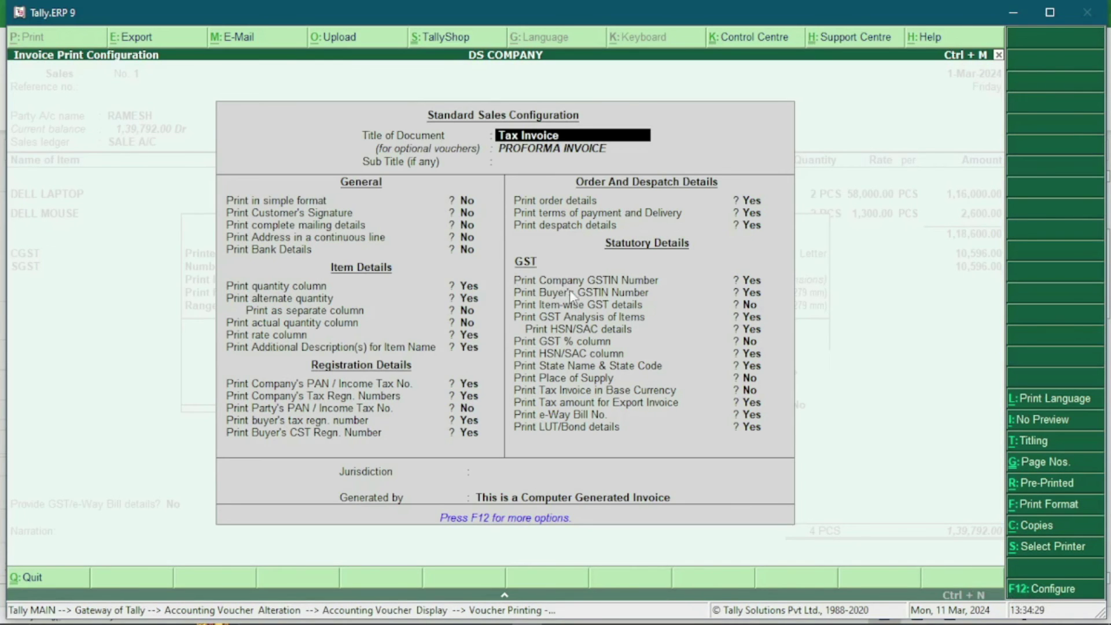
{"action": "left_click", "coordinate": [562, 278]}
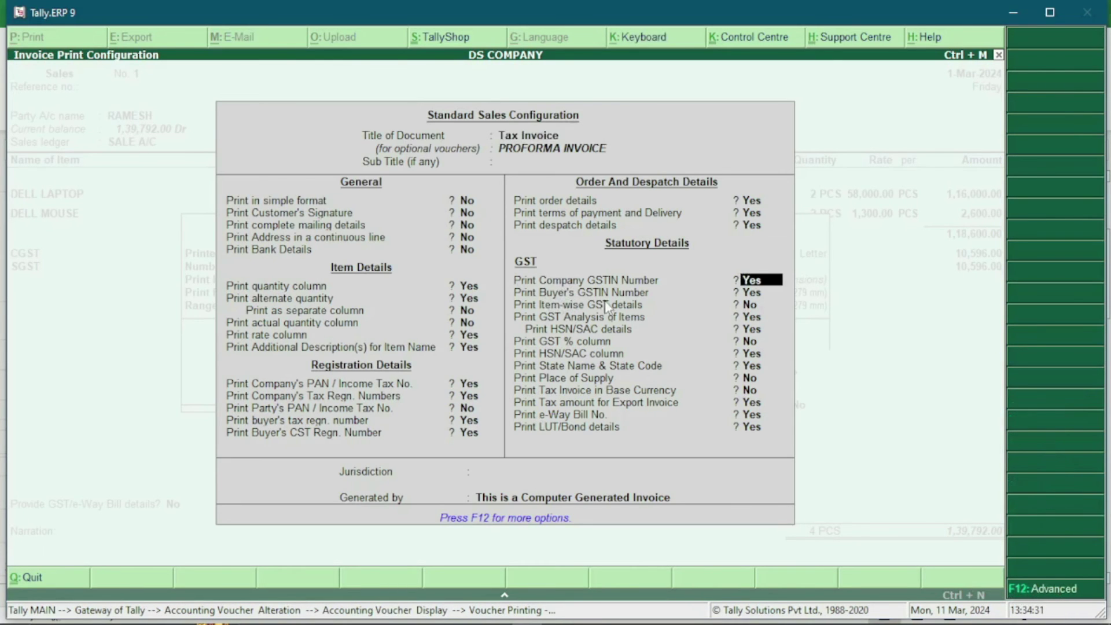
{"action": "left_click", "coordinate": [582, 355]}
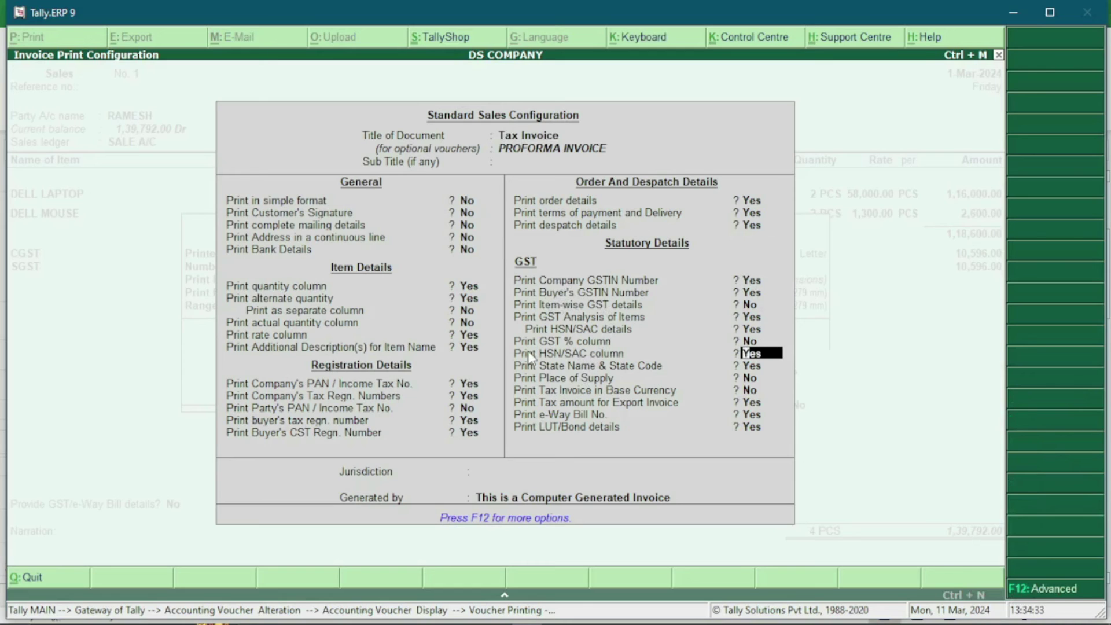
{"action": "left_click", "coordinate": [753, 367]}
{"action": "key", "text": "ctrl+a"}
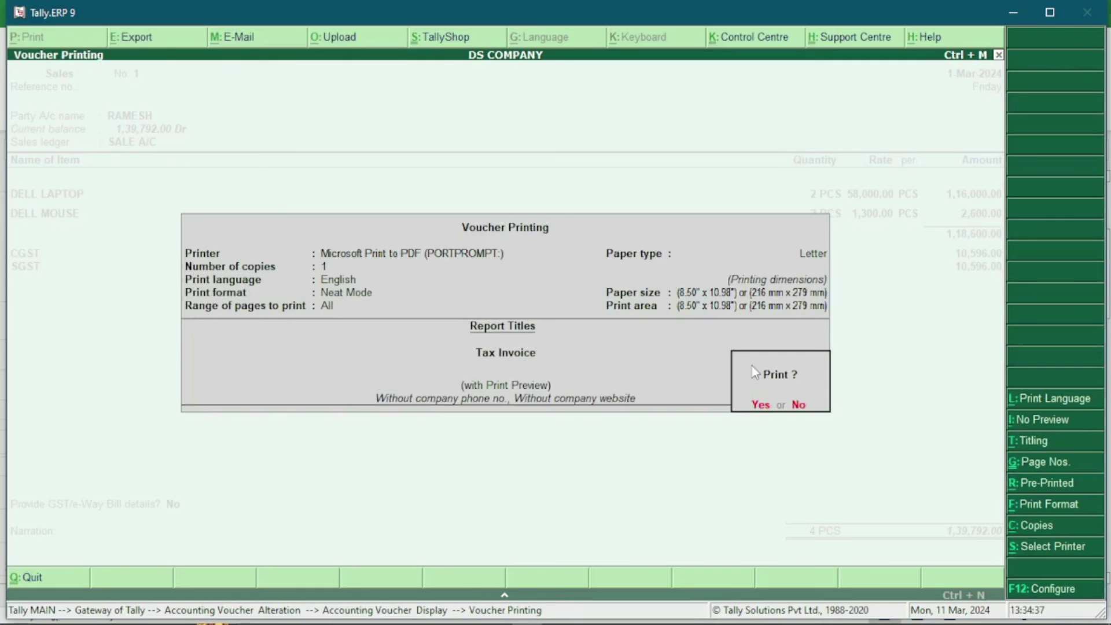
Step: Preview the tax invoice enlarged, examine its header, item lines, tax analysis and declaration, and close the preview
{"action": "left_click", "coordinate": [761, 405]}
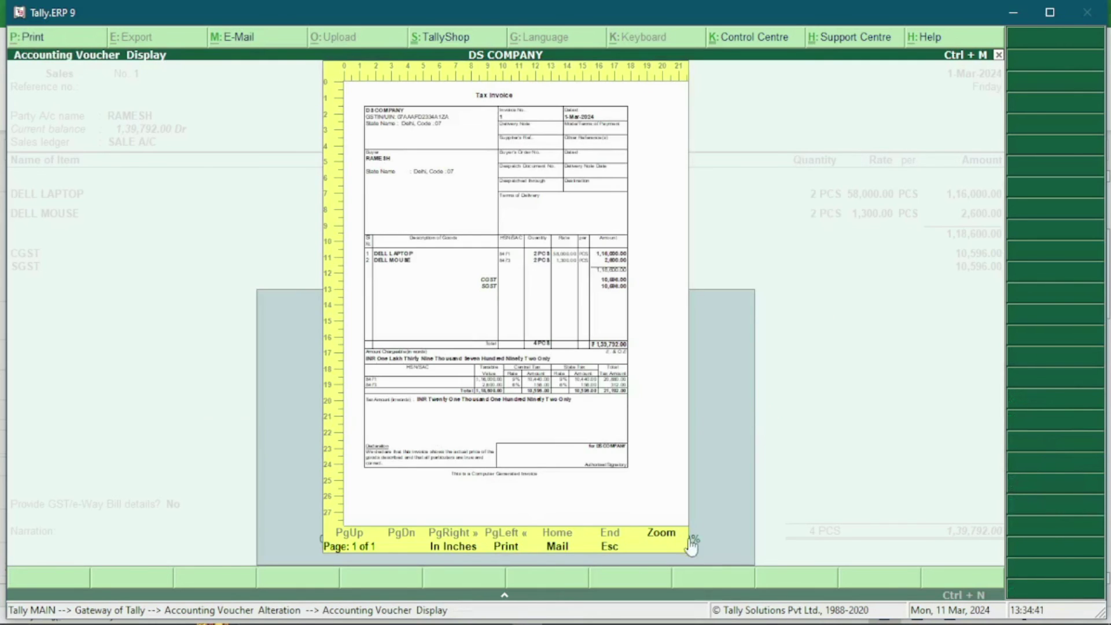
{"action": "left_click", "coordinate": [660, 531]}
{"action": "scroll", "coordinate": [417, 376], "scroll_direction": "down", "scroll_amount": 3}
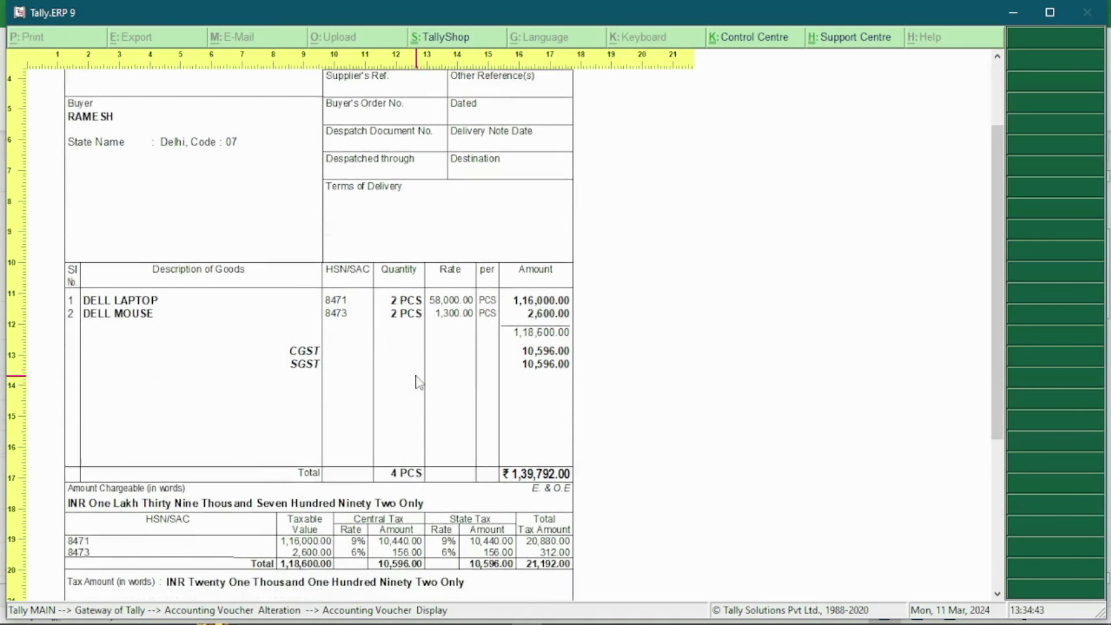
{"action": "scroll", "coordinate": [448, 367], "scroll_direction": "down", "scroll_amount": 2}
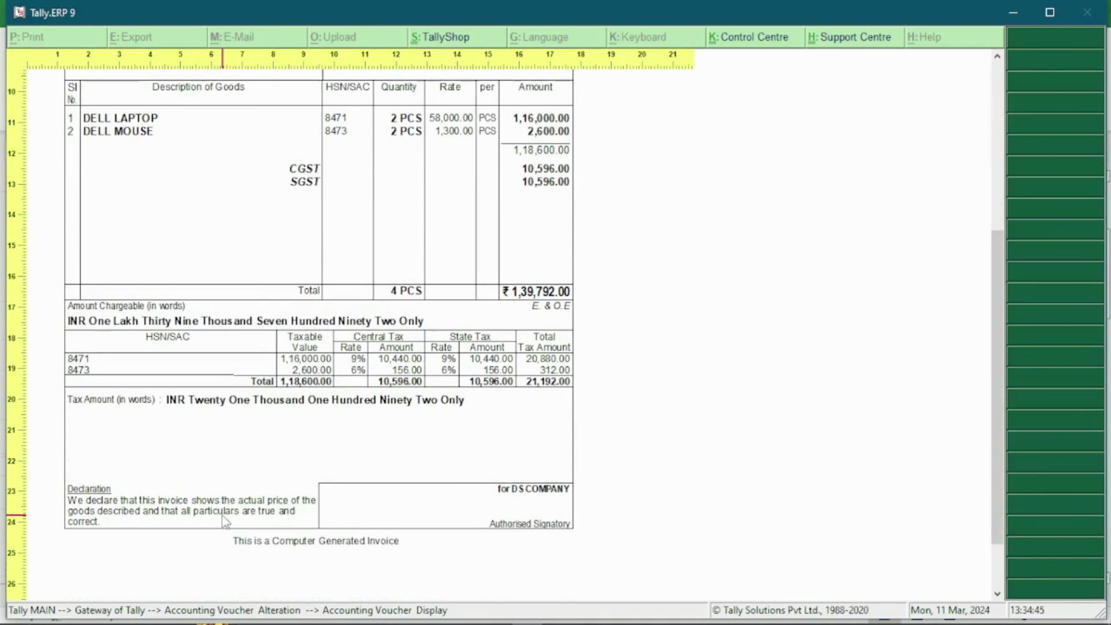
{"action": "scroll", "coordinate": [359, 498], "scroll_direction": "up", "scroll_amount": 1}
{"action": "scroll", "coordinate": [416, 486], "scroll_direction": "down", "scroll_amount": 1}
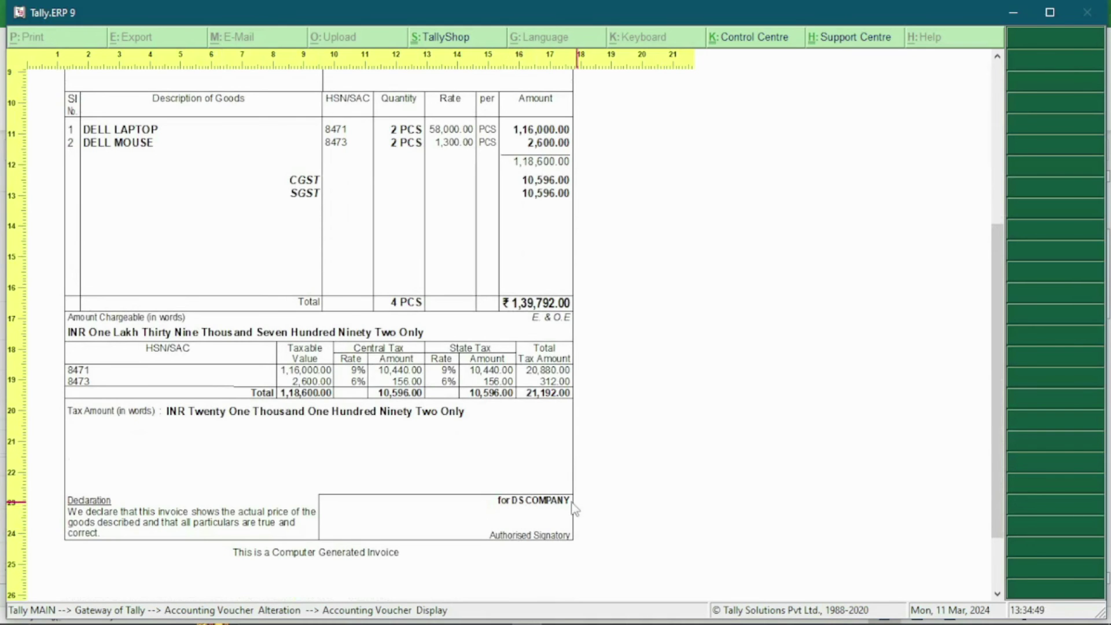
{"action": "scroll", "coordinate": [482, 503], "scroll_direction": "up", "scroll_amount": 1}
{"action": "scroll", "coordinate": [481, 502], "scroll_direction": "up", "scroll_amount": 1}
{"action": "scroll", "coordinate": [492, 499], "scroll_direction": "down", "scroll_amount": 1}
{"action": "scroll", "coordinate": [512, 495], "scroll_direction": "up", "scroll_amount": 2}
{"action": "scroll", "coordinate": [513, 486], "scroll_direction": "up", "scroll_amount": 1}
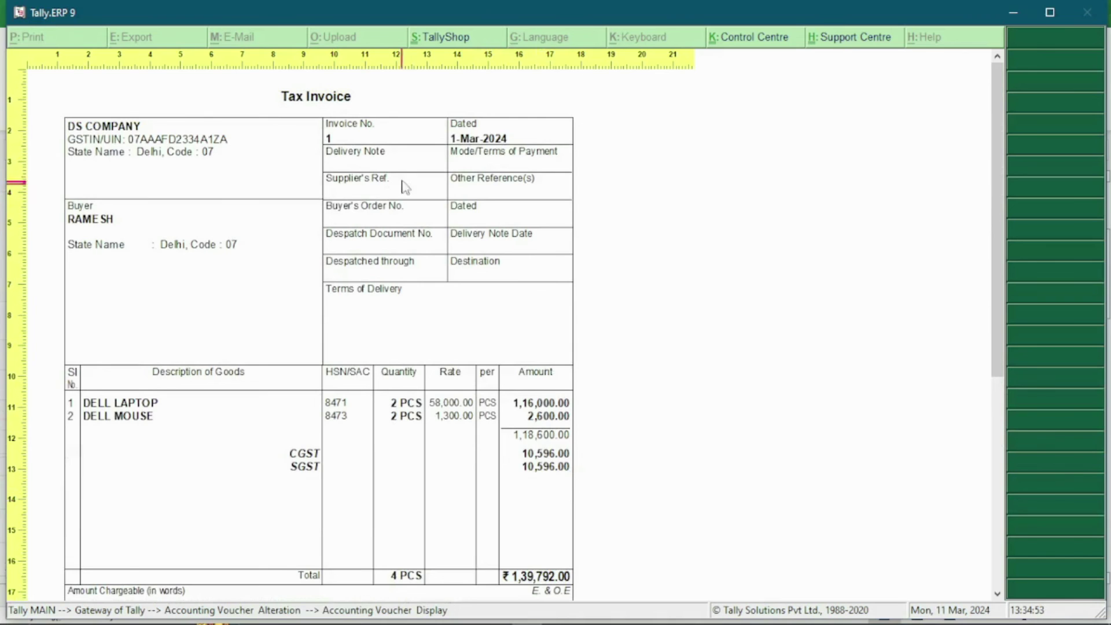
{"action": "scroll", "coordinate": [269, 364], "scroll_direction": "down", "scroll_amount": 1}
{"action": "scroll", "coordinate": [271, 367], "scroll_direction": "down", "scroll_amount": 4}
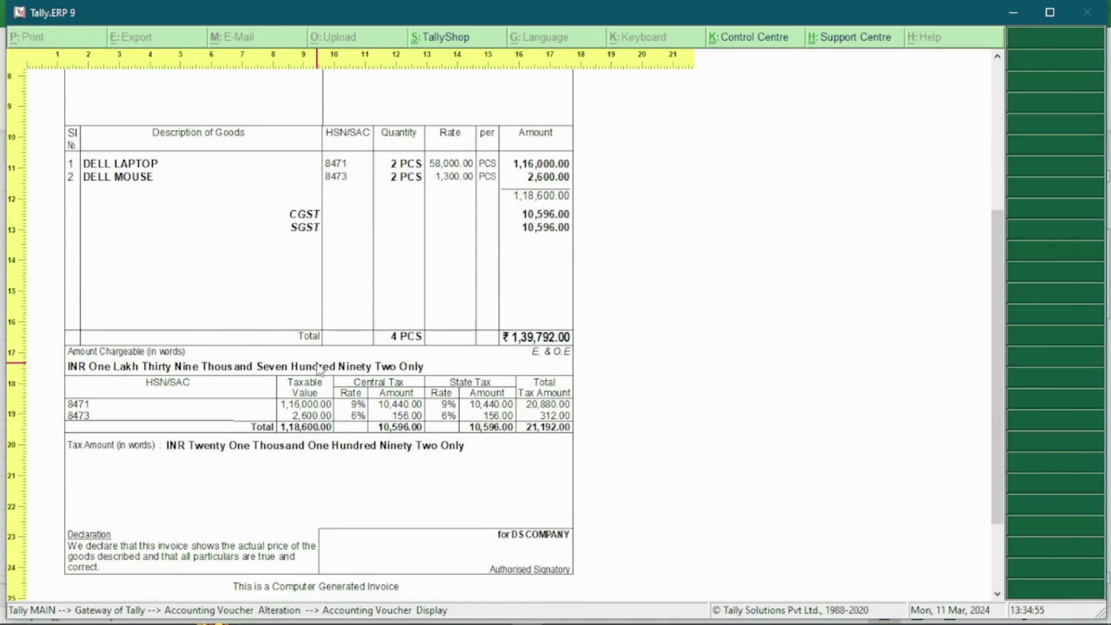
{"action": "scroll", "coordinate": [319, 366], "scroll_direction": "up", "scroll_amount": 5}
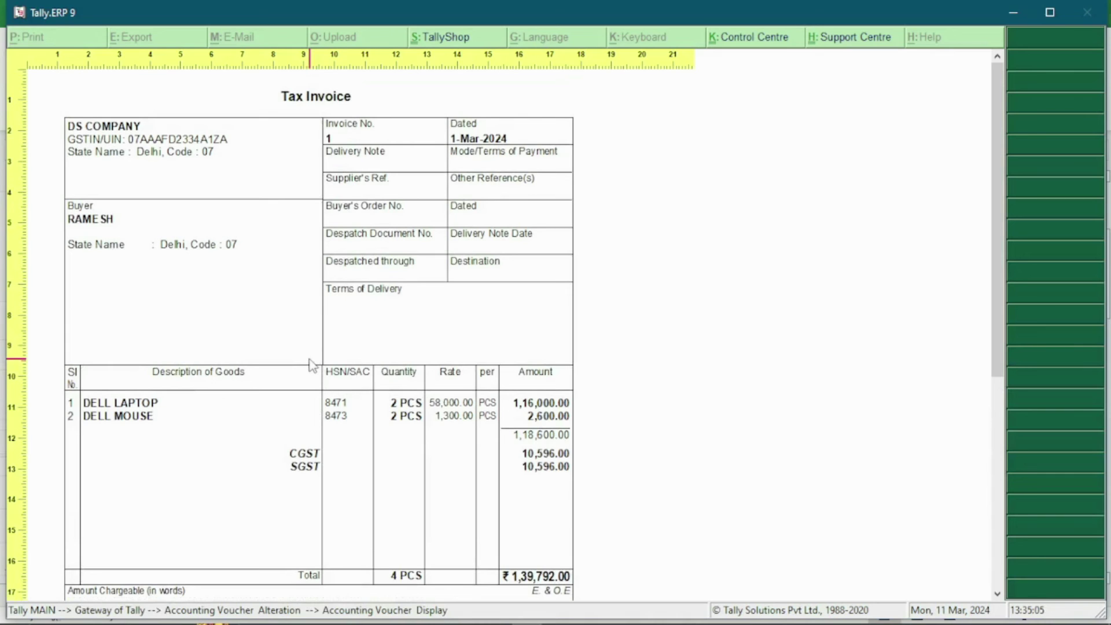
{"action": "left_click", "coordinate": [389, 355]}
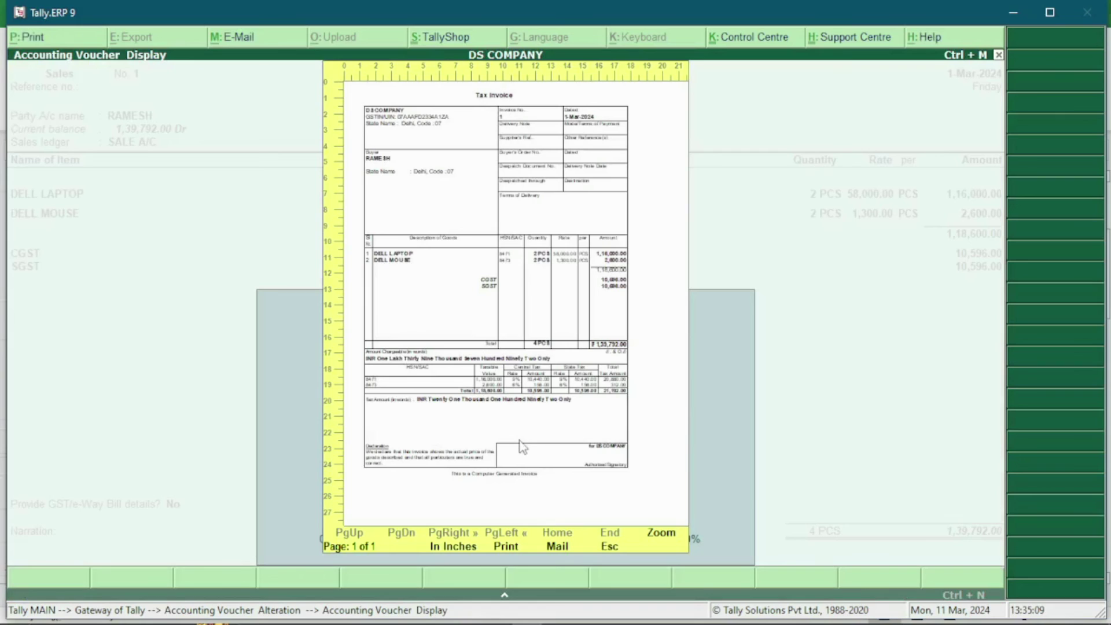
{"action": "key", "text": "Escape"}
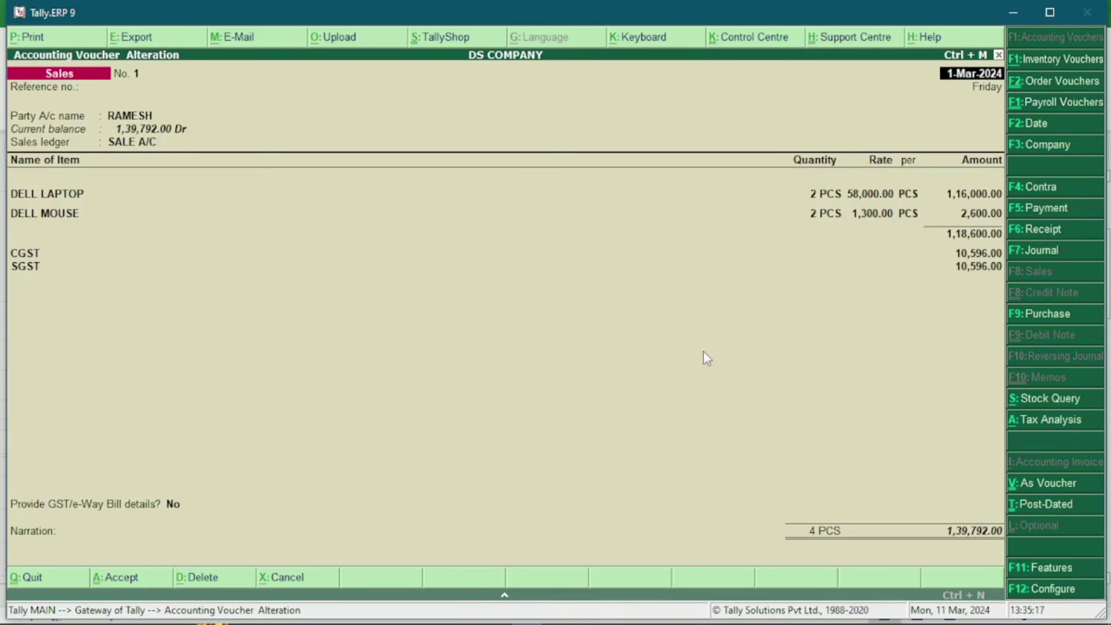
Step: Begin exporting the sales voucher with Default (All Languages) and the PDF (Portable Document Format) format
{"action": "key", "text": "alt+e"}
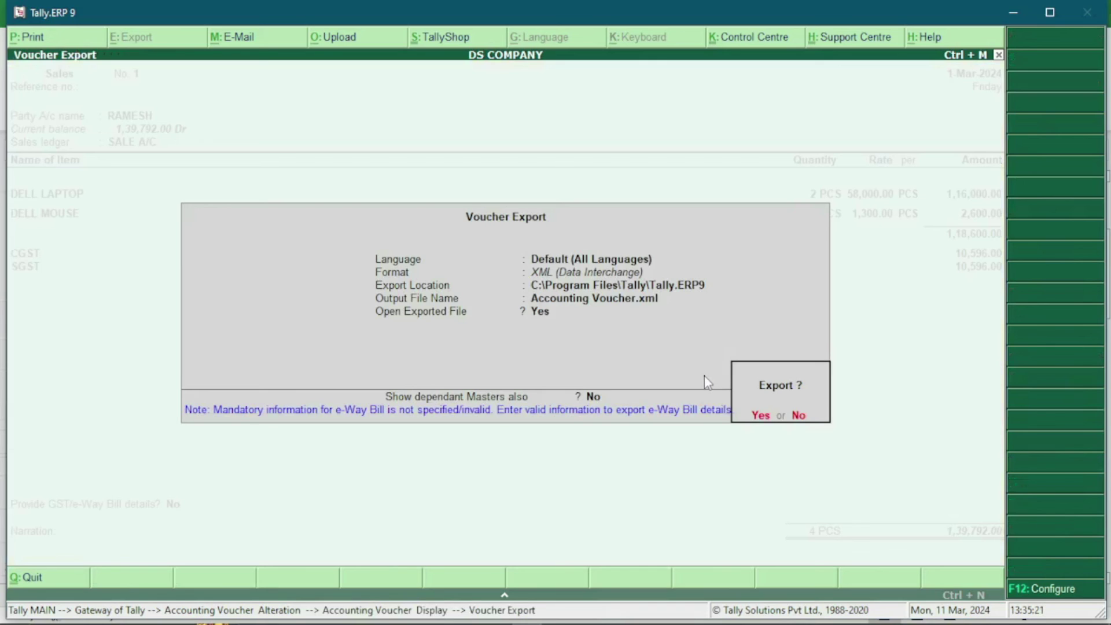
{"action": "key", "text": "n"}
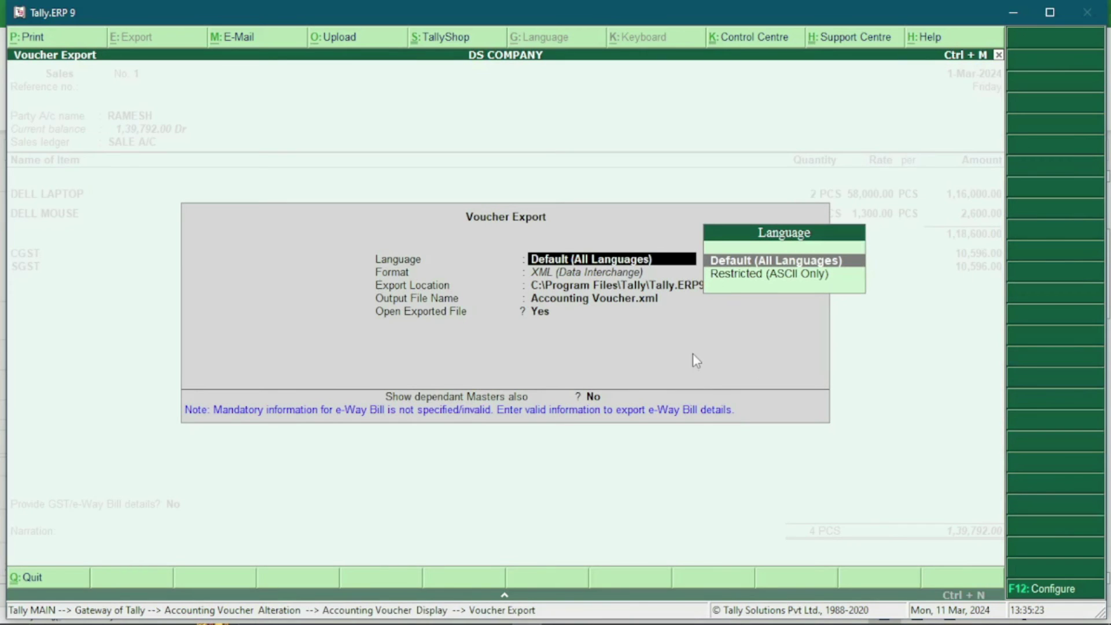
{"action": "key", "text": "Return"}
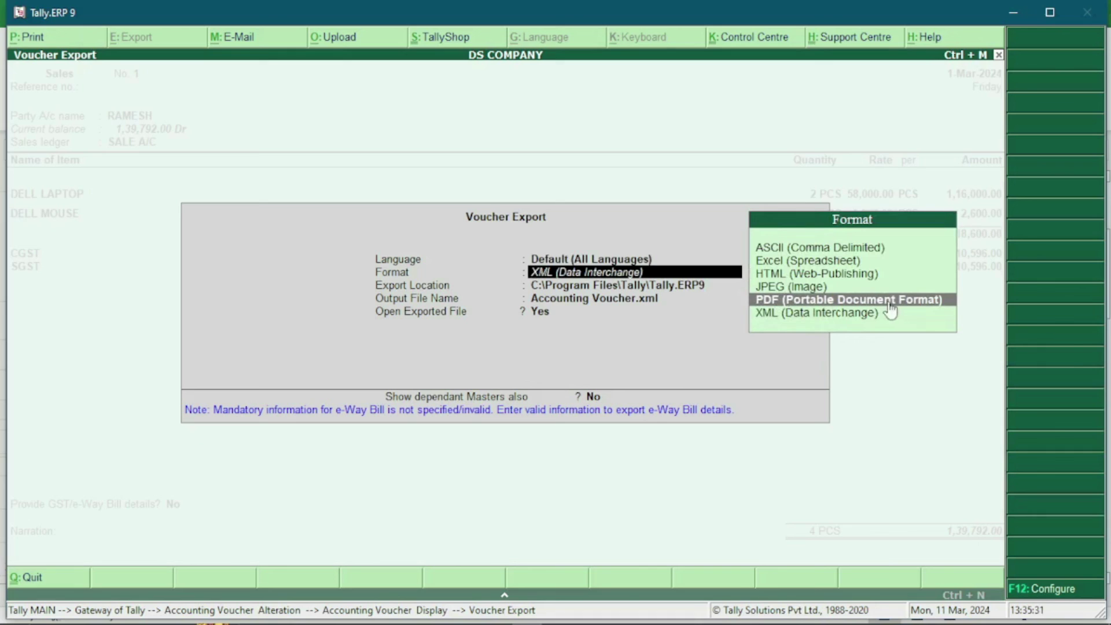
{"action": "left_click", "coordinate": [912, 302]}
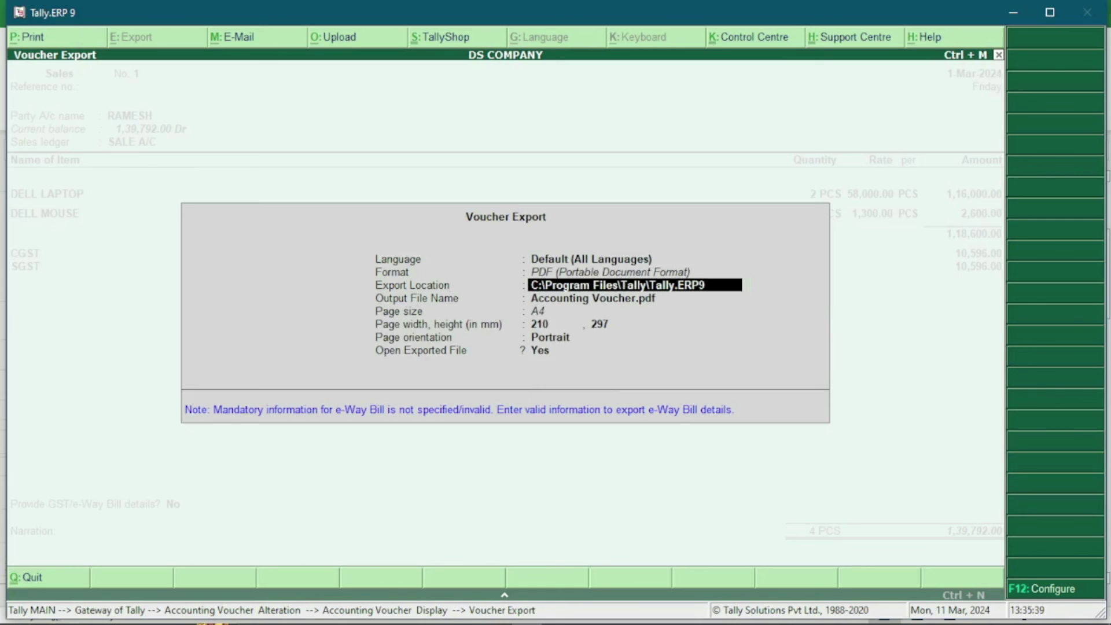
Step: In File Explorer, open the Tally file folder on the Desktop and copy its full path
{"action": "mouse_move", "coordinate": [354, 620]}
{"action": "left_click", "coordinate": [316, 615]}
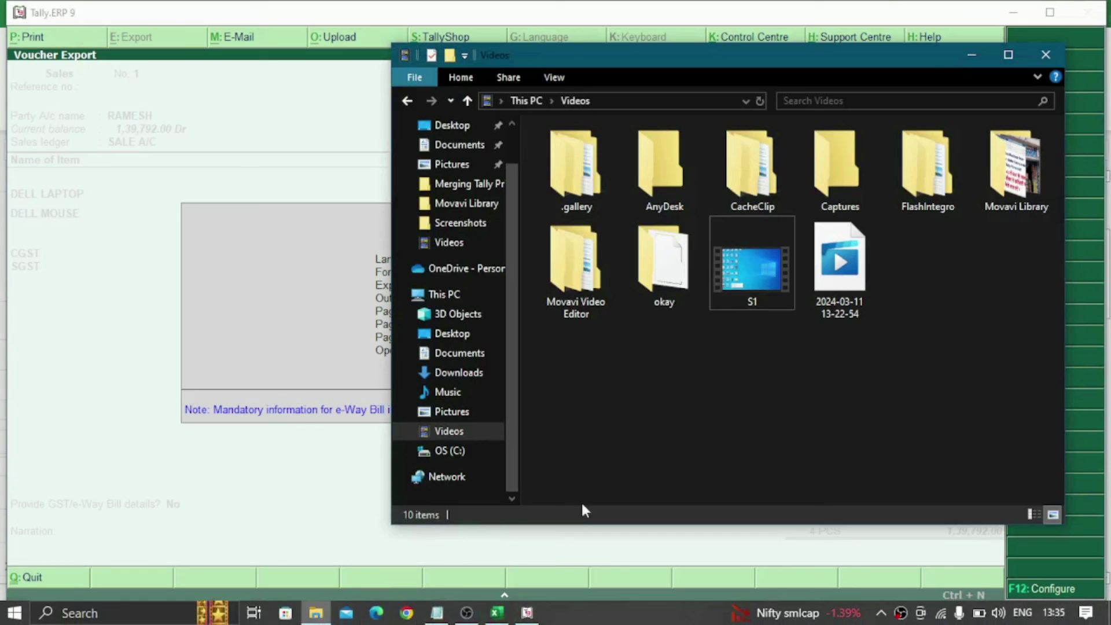
{"action": "scroll", "coordinate": [461, 186], "scroll_direction": "up", "scroll_amount": 1}
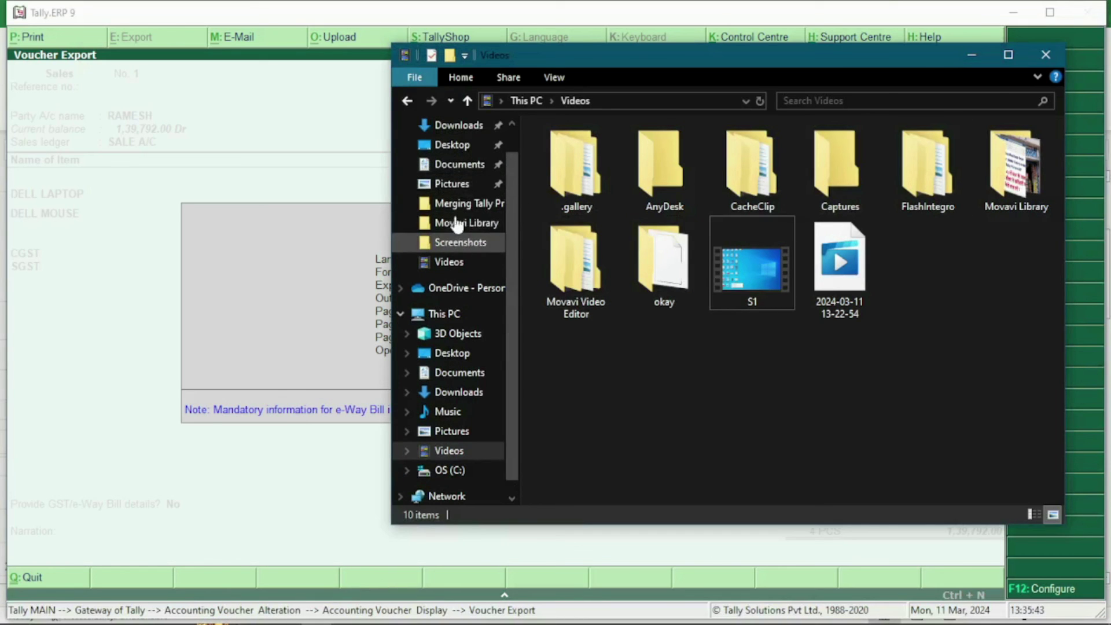
{"action": "left_click", "coordinate": [461, 145]}
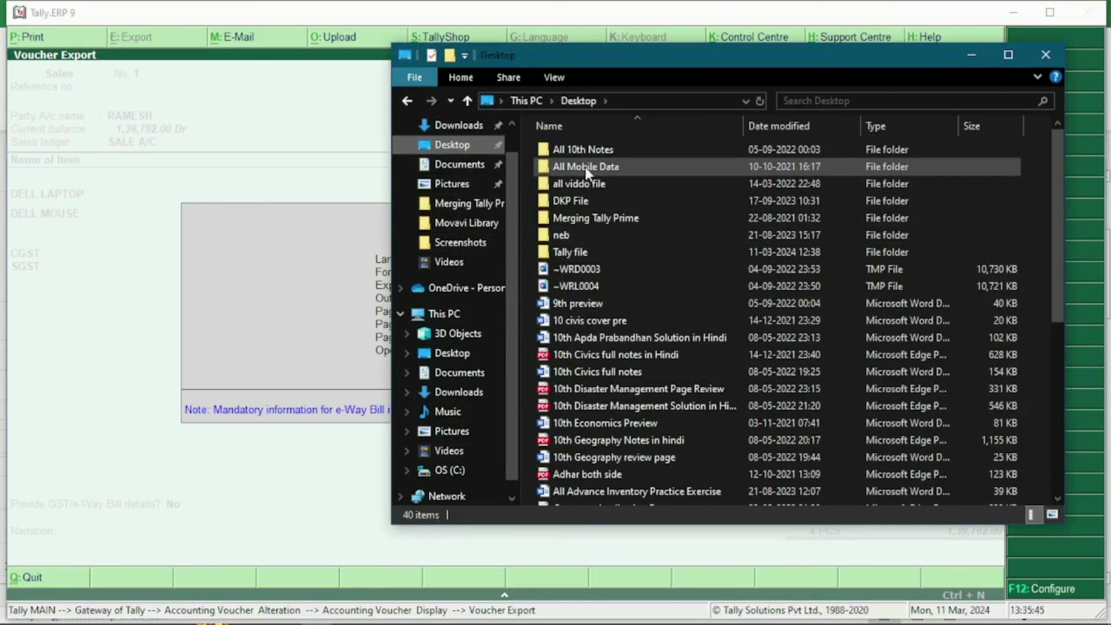
{"action": "left_click", "coordinate": [587, 183]}
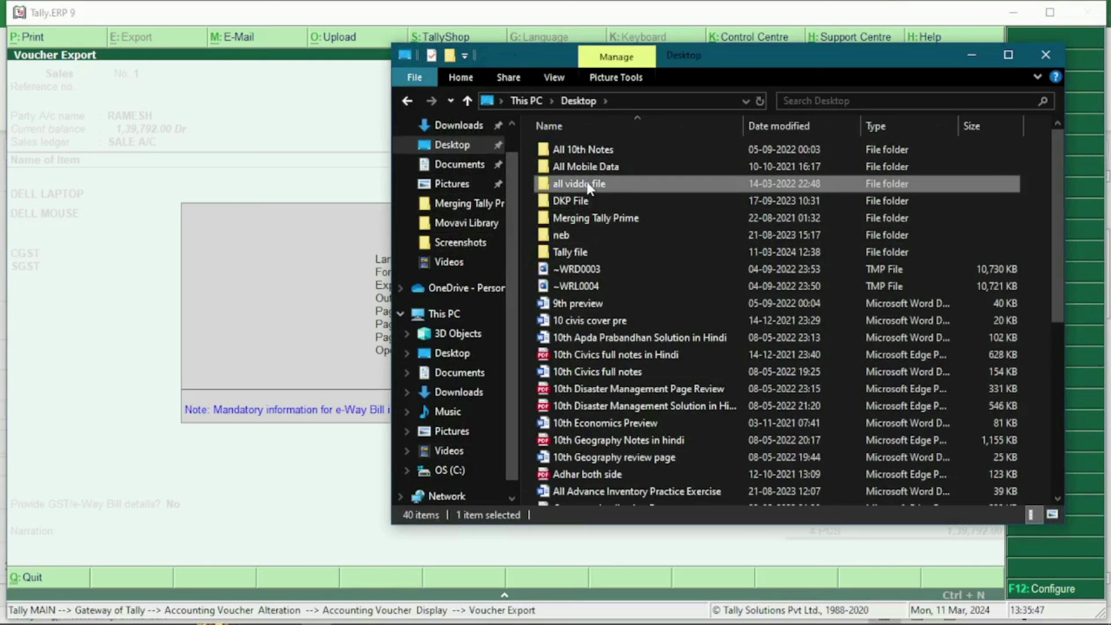
{"action": "left_click", "coordinate": [589, 250]}
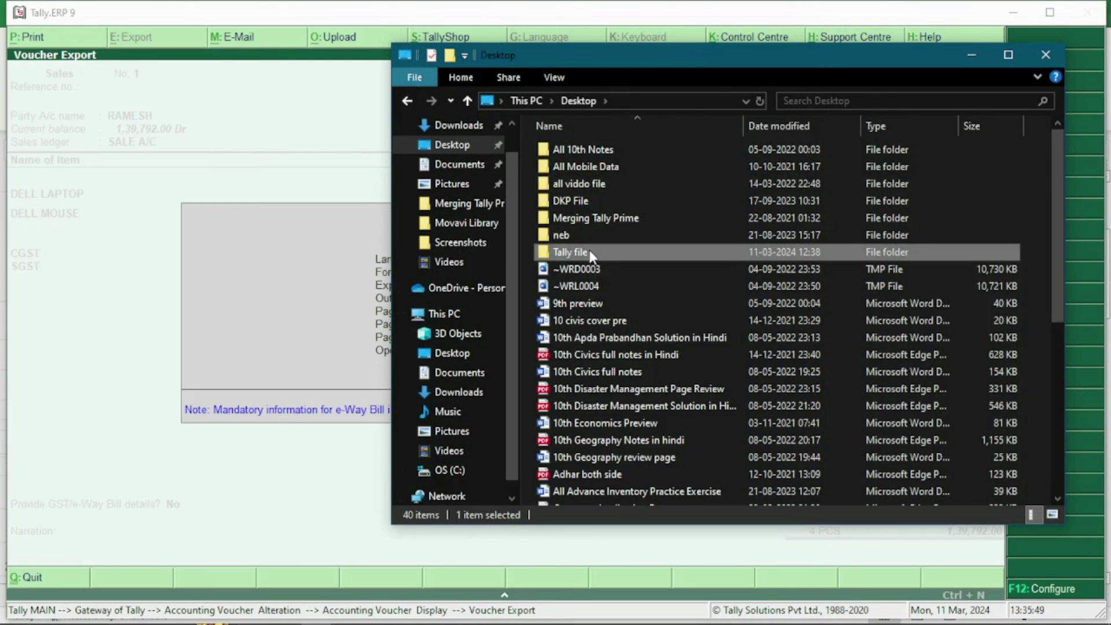
{"action": "left_click", "coordinate": [581, 284]}
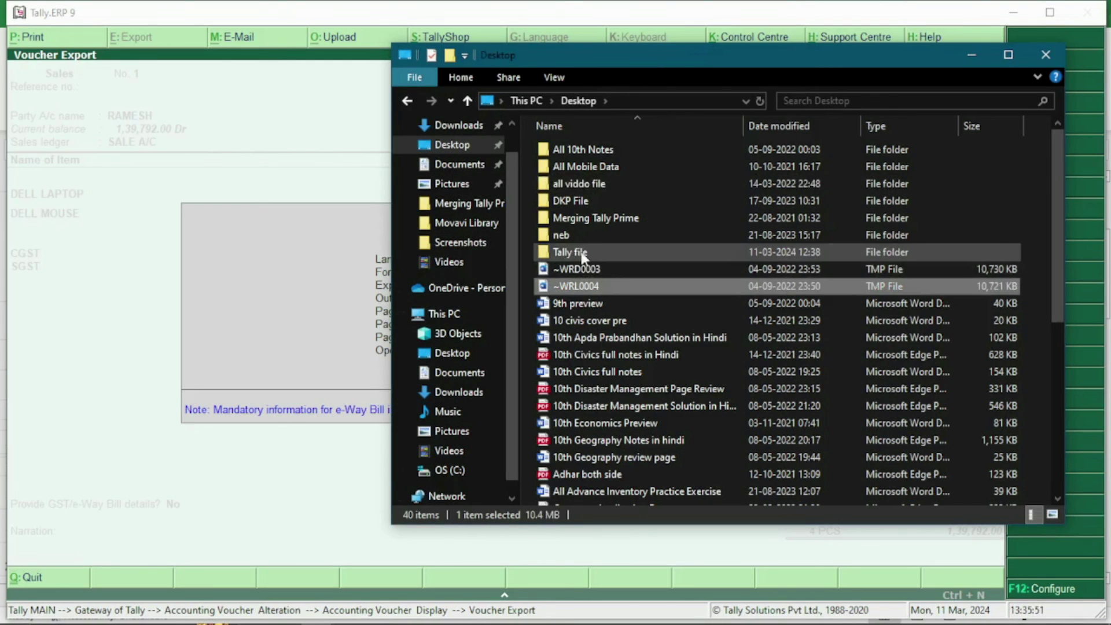
{"action": "double_click", "coordinate": [582, 252]}
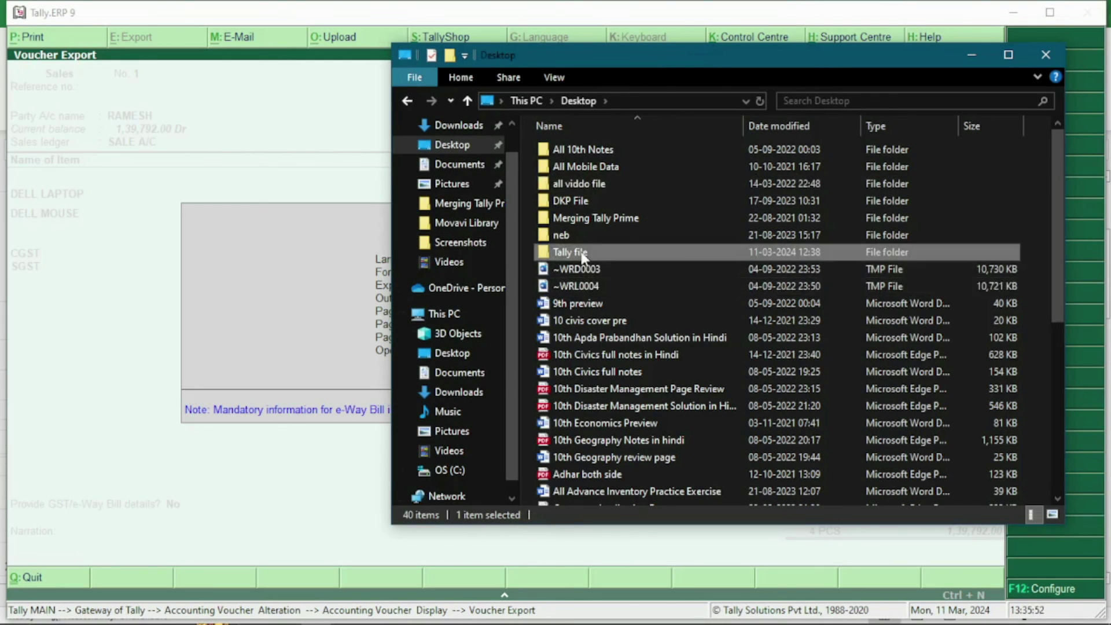
{"action": "left_click", "coordinate": [709, 100]}
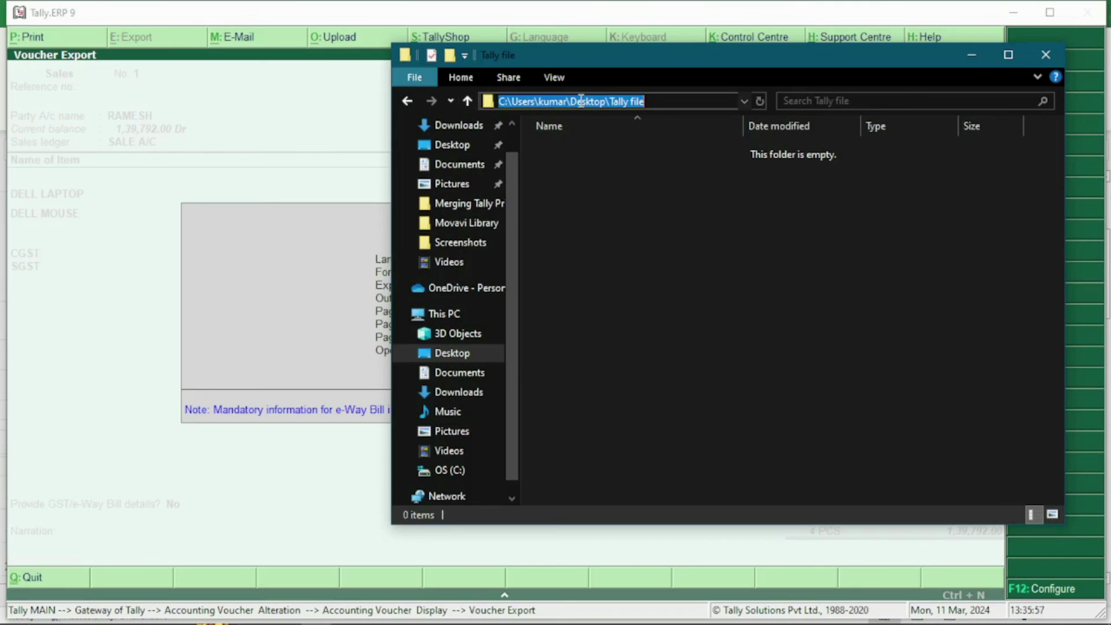
Step: Return to Tally and replace the export location with the copied path of the Desktop's Tally file folder
{"action": "key", "text": "alt+Tab"}
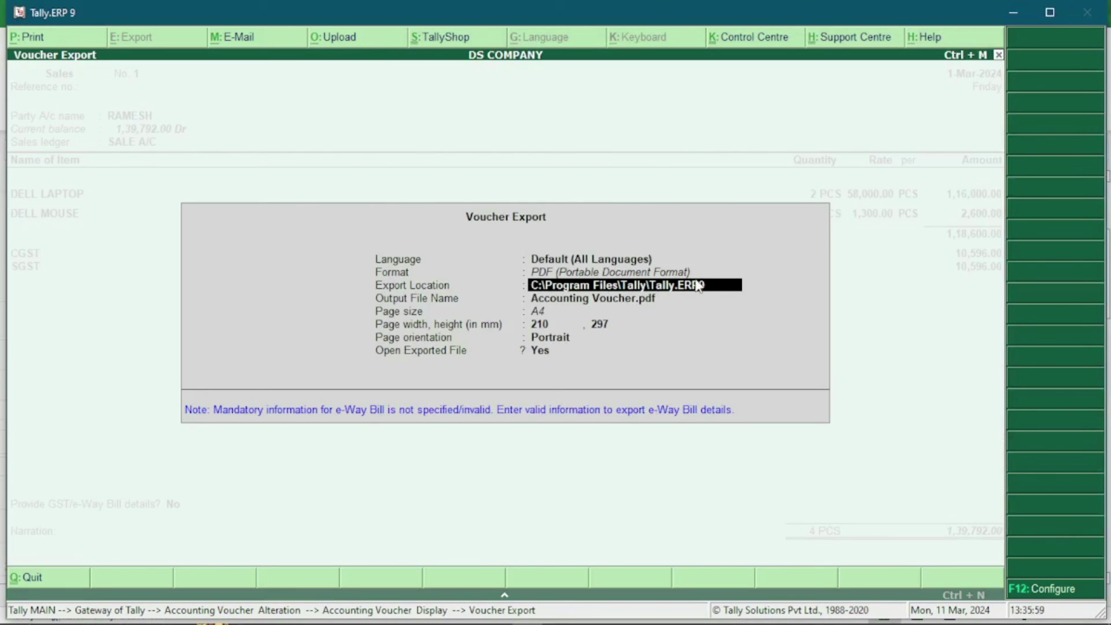
{"action": "key", "text": "BackSpace"}
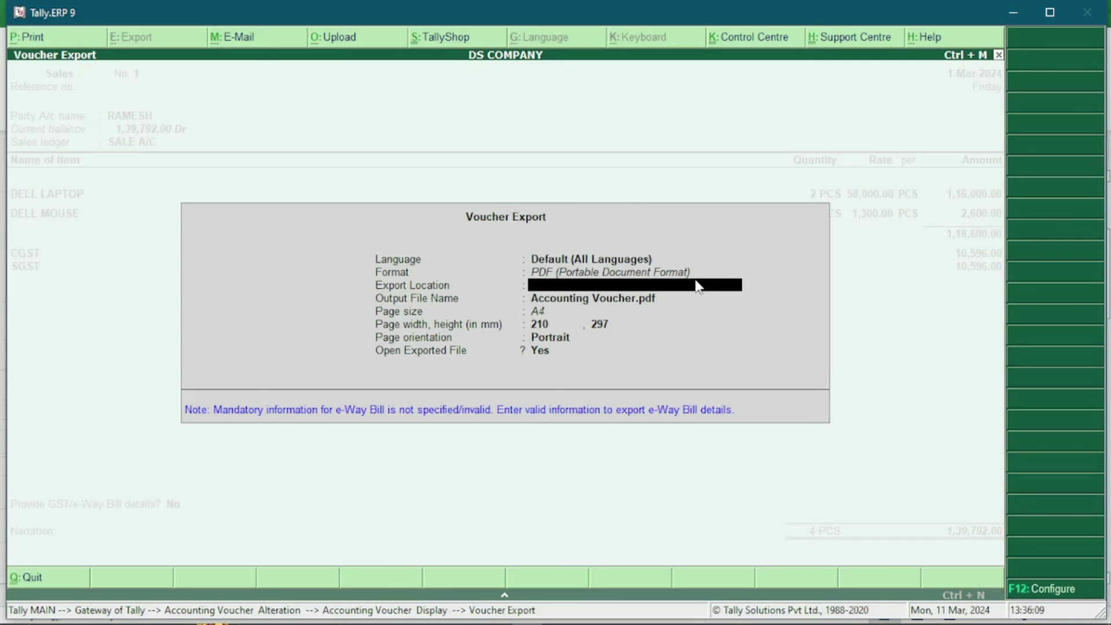
{"action": "key", "text": "ctrl+alt+v"}
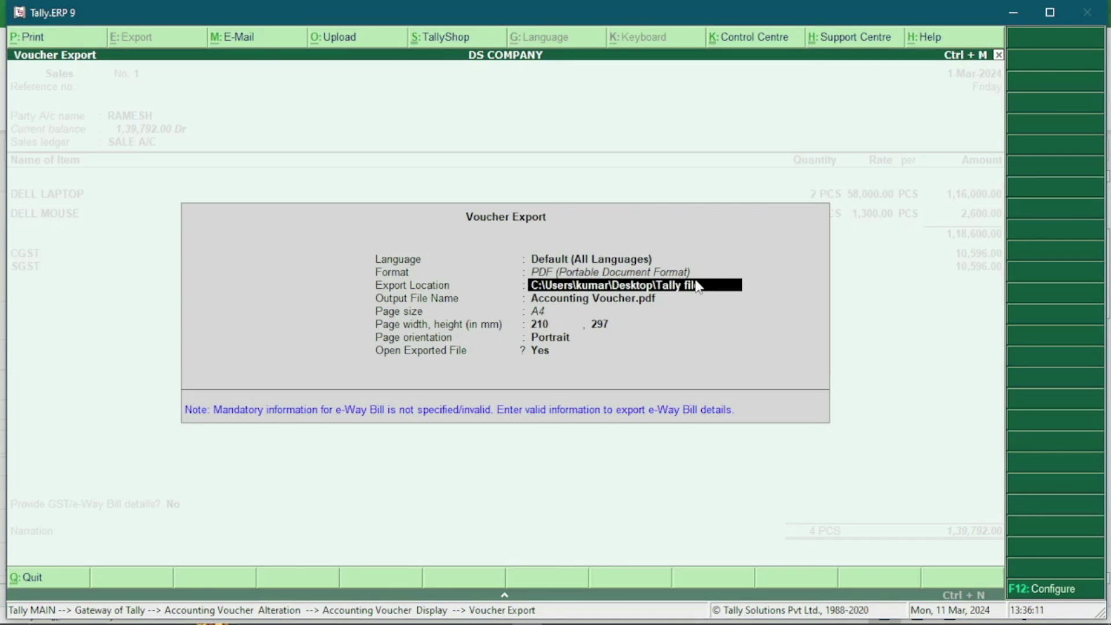
{"action": "key", "text": "Return"}
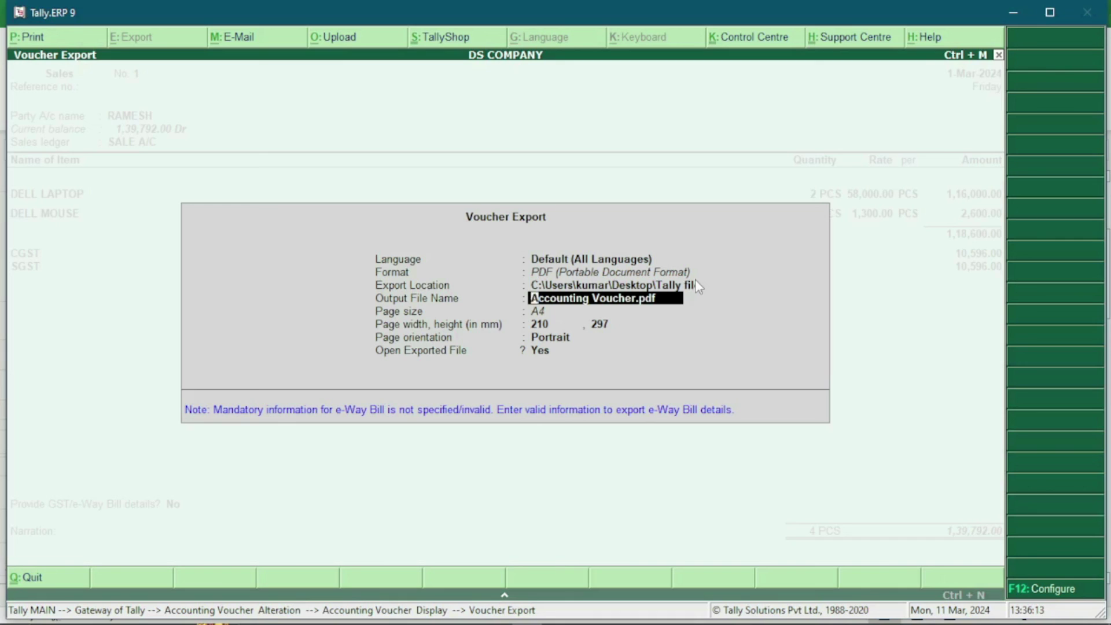
Step: Name the output PDF file after the customer, with the .pdf extension, and keep the A4 page size
{"action": "key", "text": "Return"}
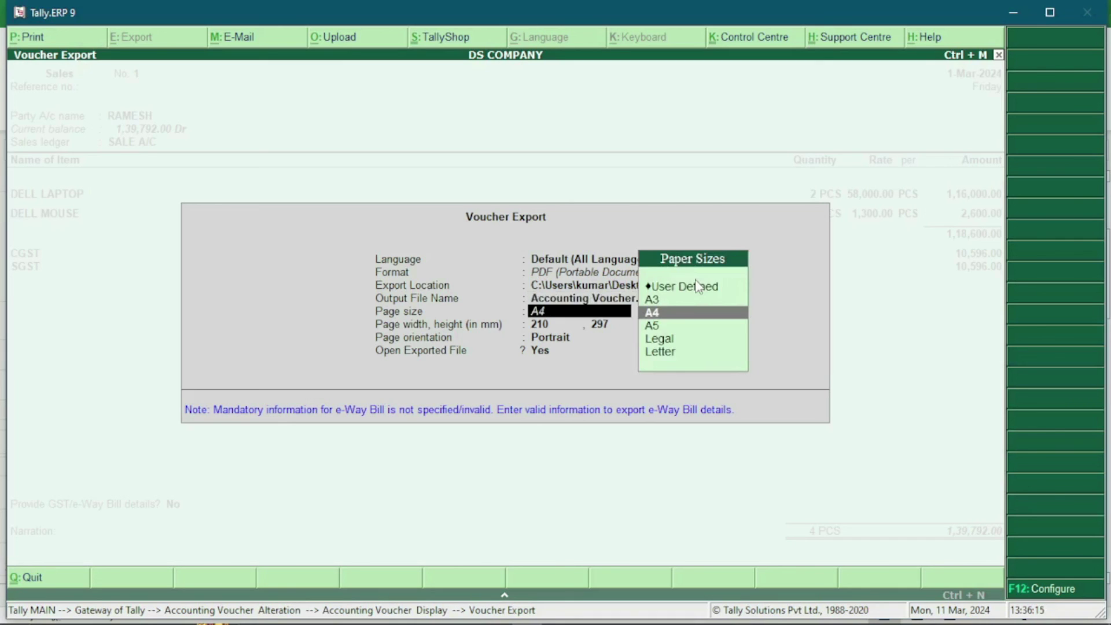
{"action": "key", "text": "Return"}
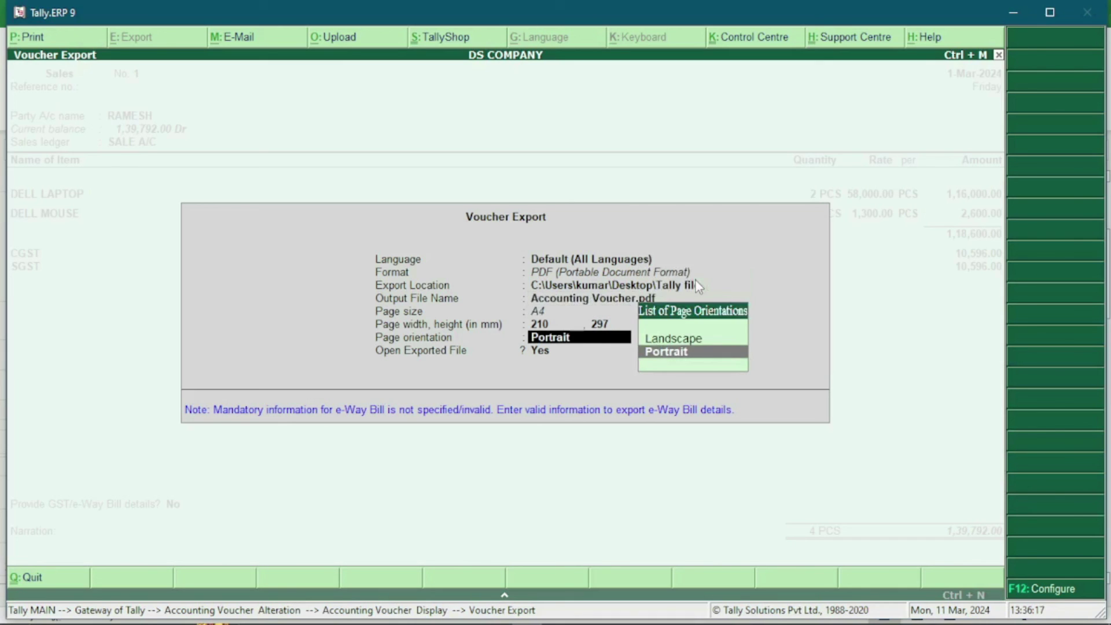
{"action": "key", "text": "BackSpace"}
{"action": "key", "text": "BackSpace"}
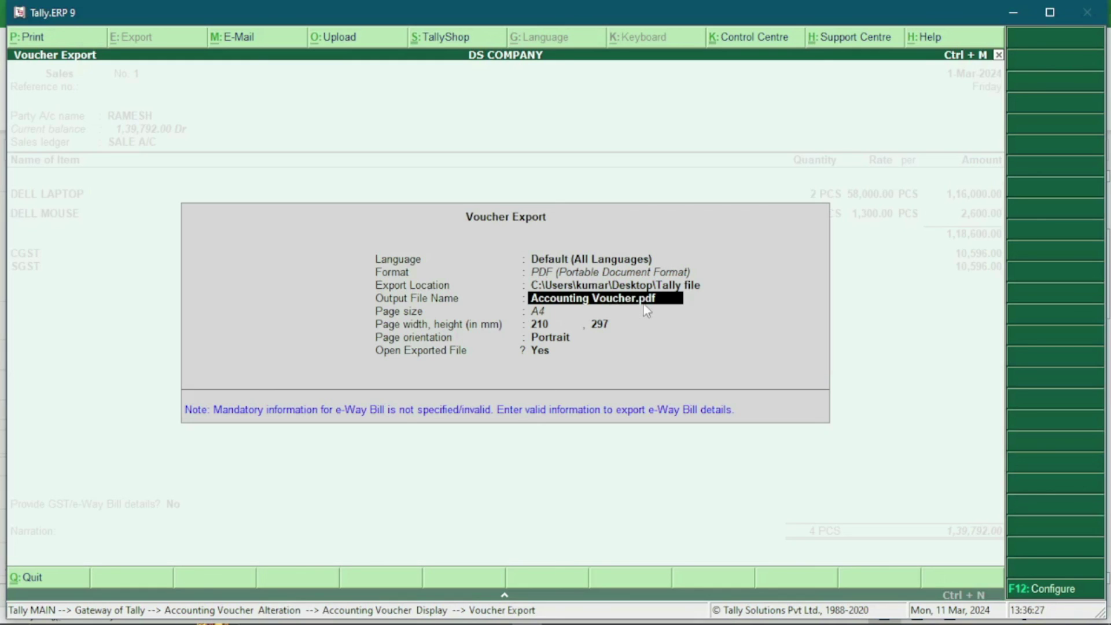
{"action": "type", "text": "RAMESH"}
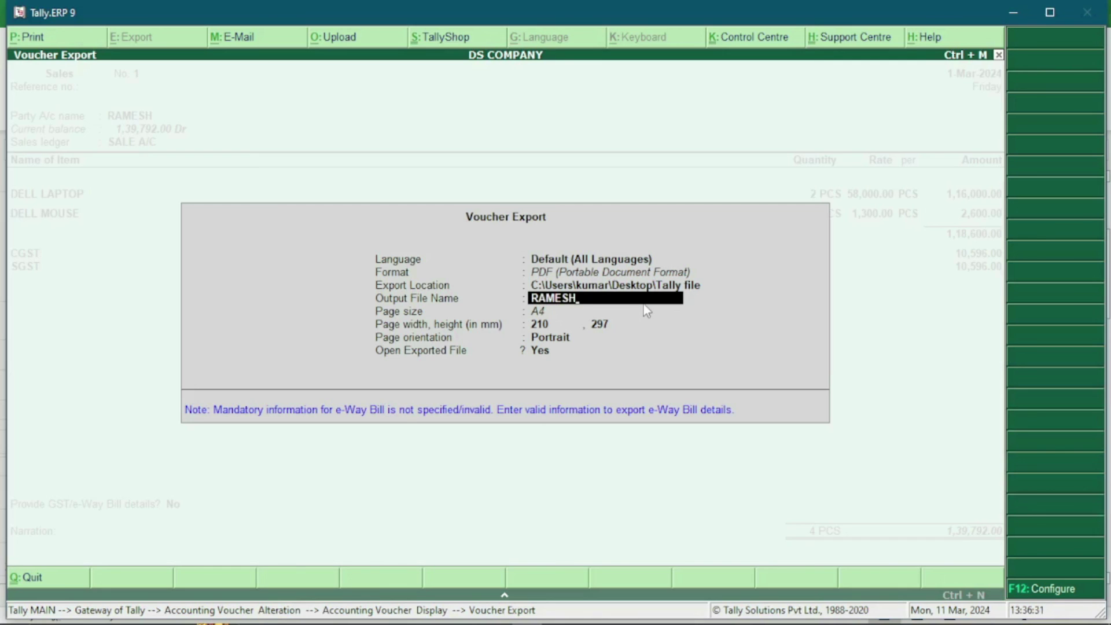
{"action": "type", "text": ".pdf"}
{"action": "key", "text": "Return"}
{"action": "key", "text": "Return"}
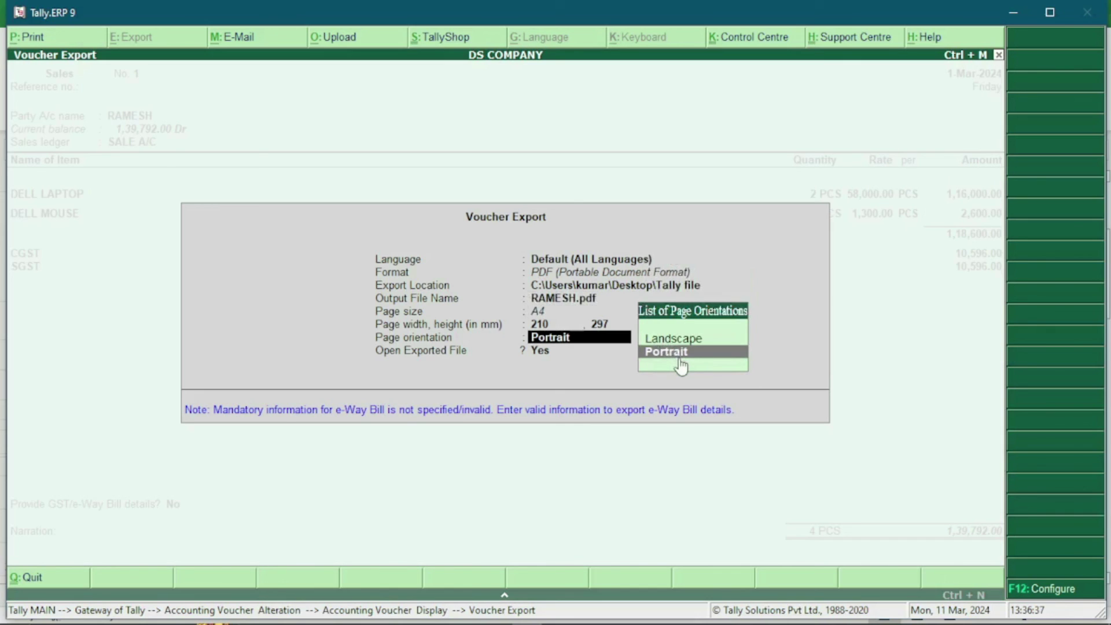
Step: Keep Portrait orientation and opening of the exported file set to Yes, and run the voucher export
{"action": "key", "text": "Return"}
{"action": "key", "text": "Return"}
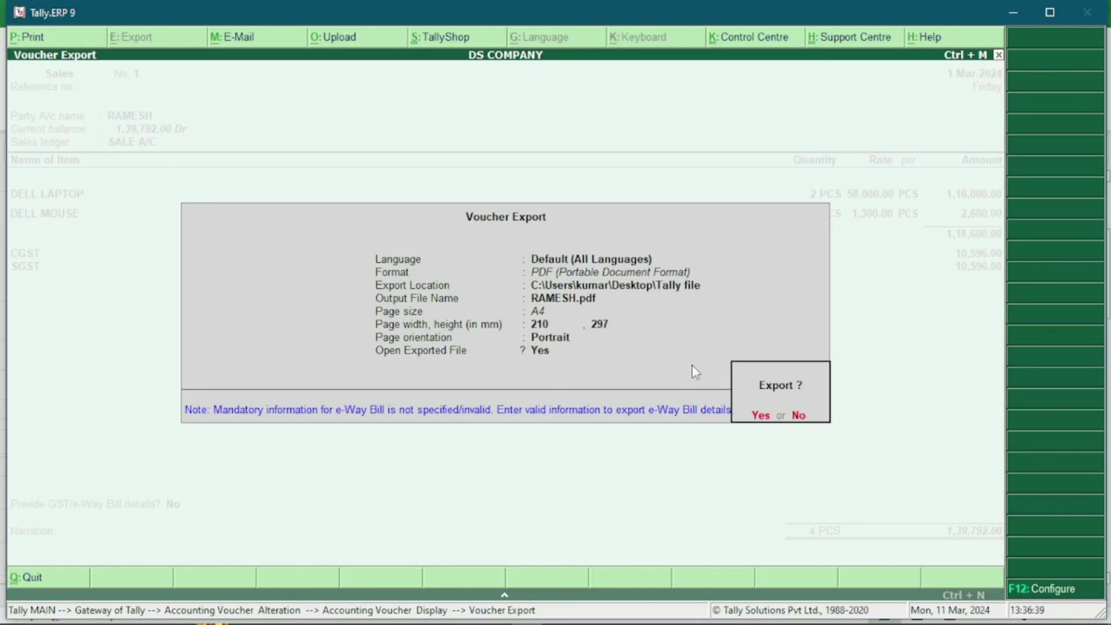
{"action": "key", "text": "Return"}
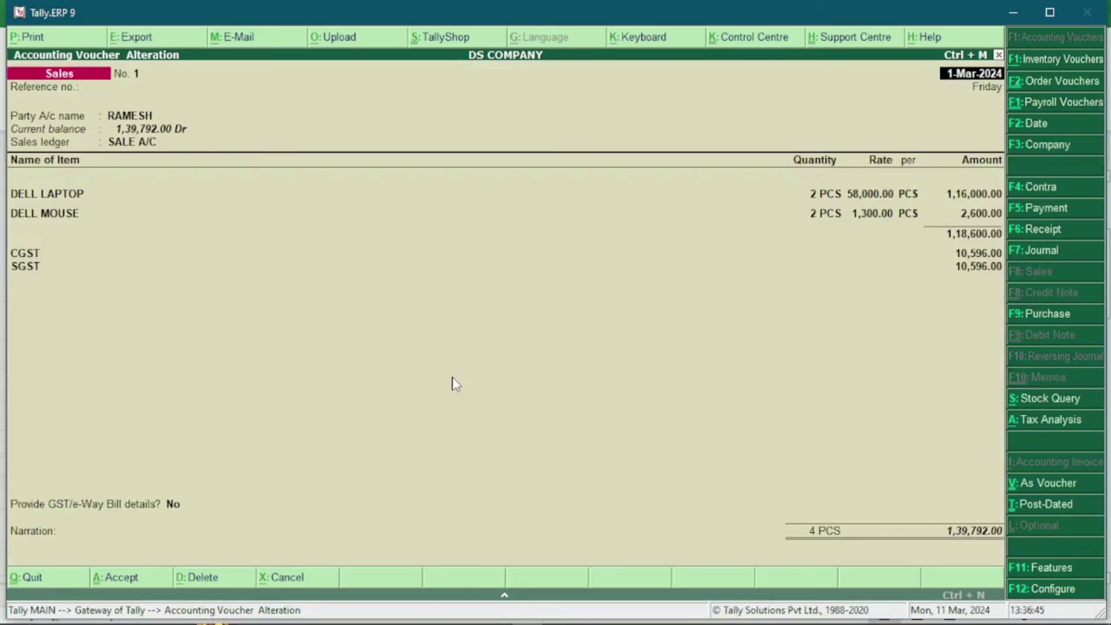
Step: Switch to File Explorer, maximize the Tally file folder's window and open the exported invoice PDF
{"action": "key", "text": "alt+Tab"}
{"action": "left_click", "coordinate": [597, 152]}
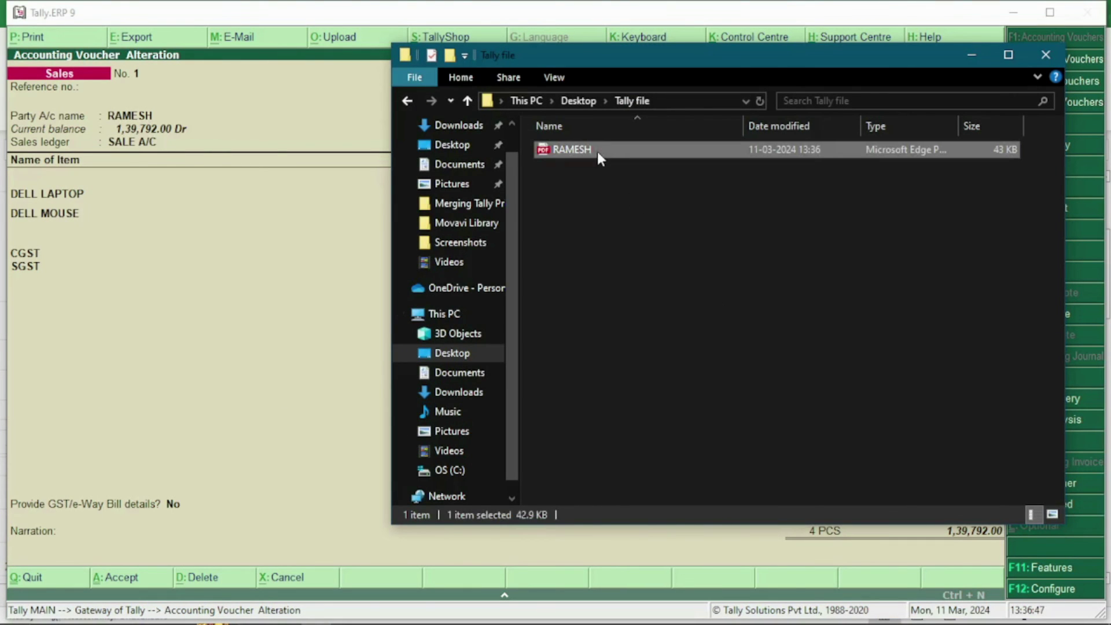
{"action": "left_click", "coordinate": [1008, 55]}
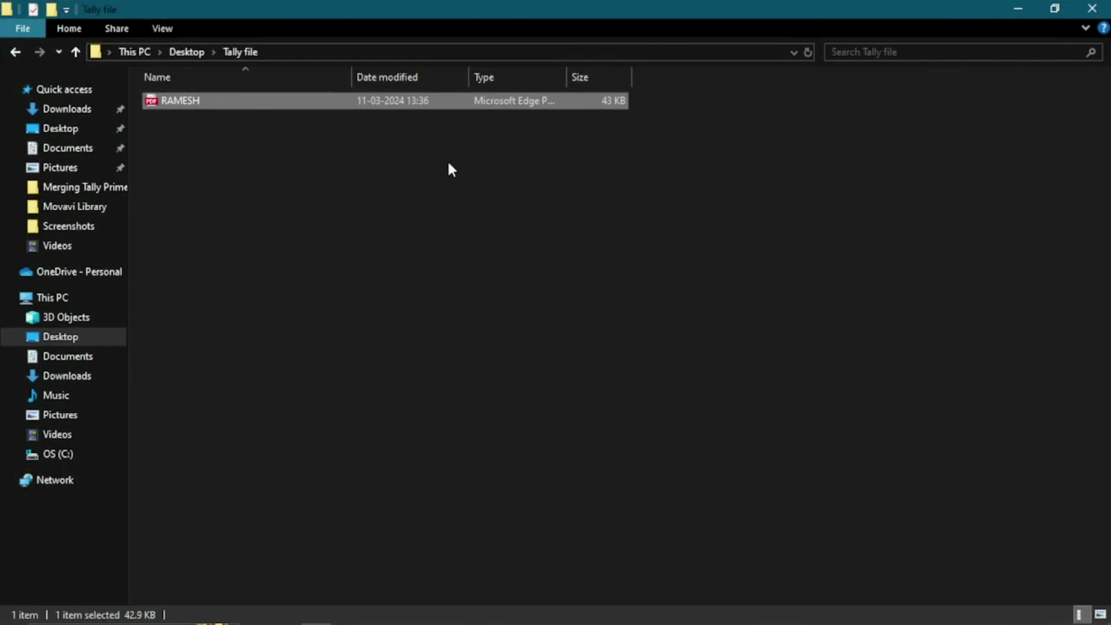
{"action": "key", "text": "Return"}
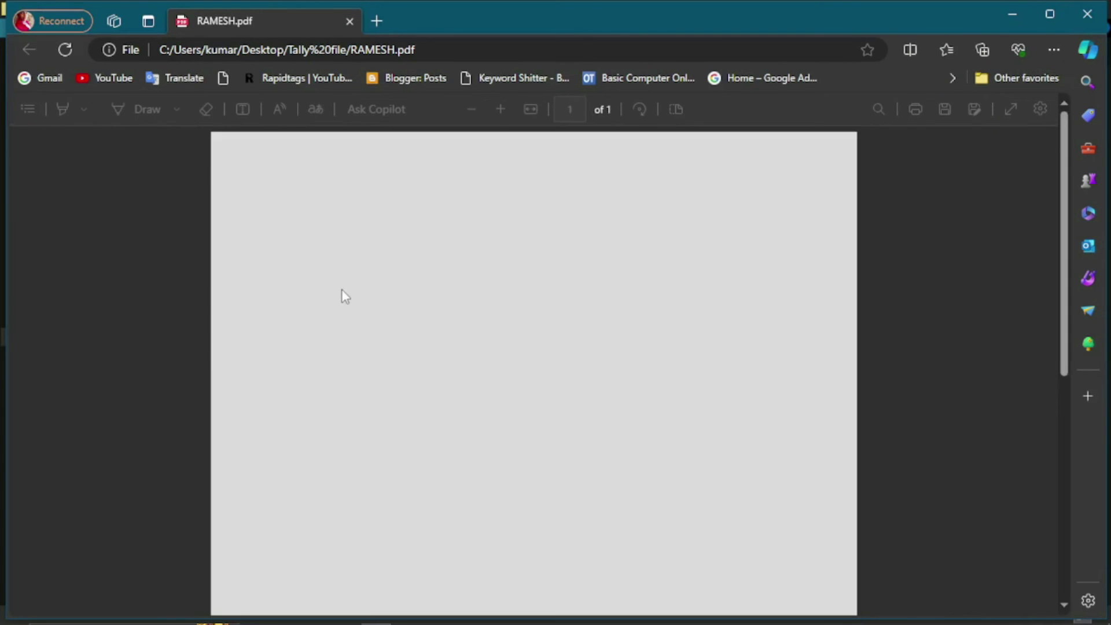
Step: Examine the tax invoice PDF's company and buyer details, item lines, GST breakdown and declaration, and close the PDF
{"action": "scroll", "coordinate": [343, 293], "scroll_direction": "down", "scroll_amount": 5}
{"action": "scroll", "coordinate": [469, 330], "scroll_direction": "up", "scroll_amount": 5}
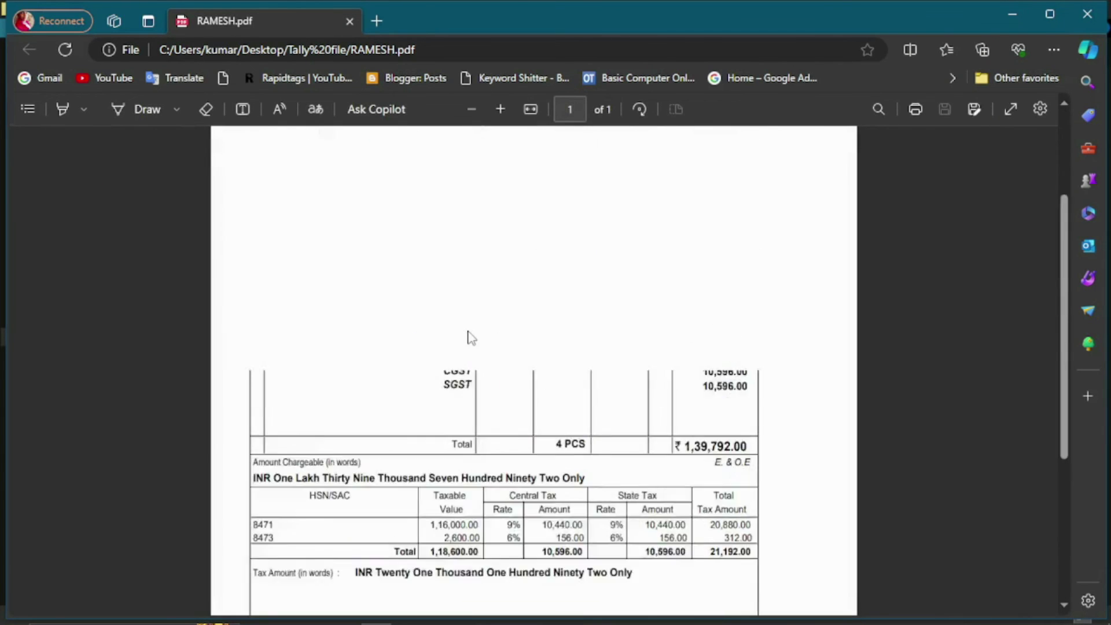
{"action": "scroll", "coordinate": [469, 337], "scroll_direction": "up", "scroll_amount": 2, "text": "ctrl"}
{"action": "scroll", "coordinate": [470, 327], "scroll_direction": "up", "scroll_amount": 3}
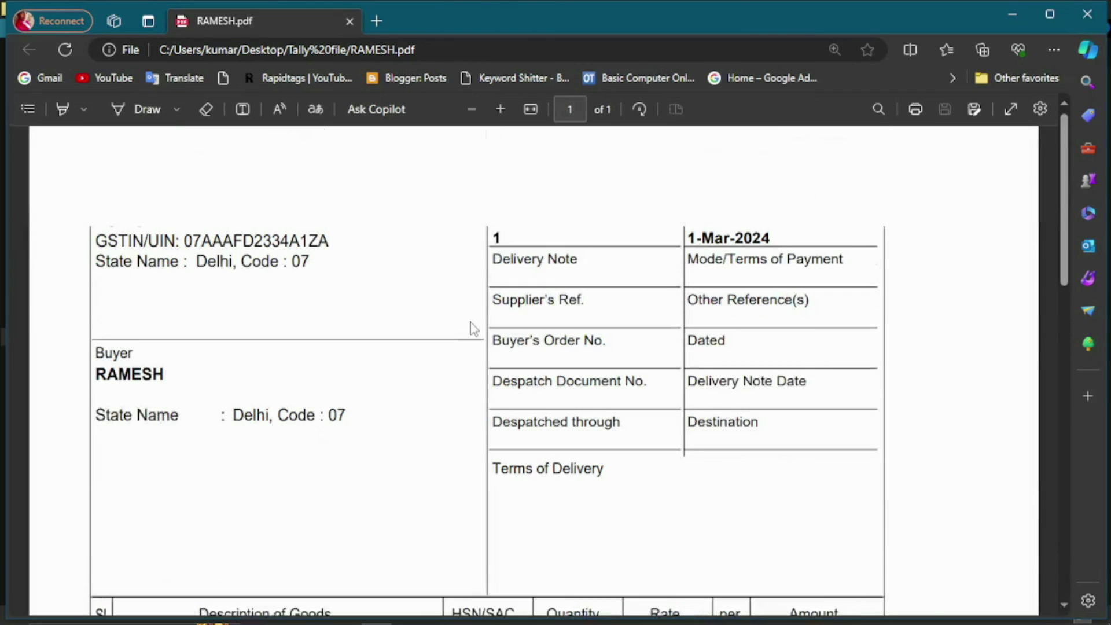
{"action": "scroll", "coordinate": [339, 315], "scroll_direction": "down", "scroll_amount": 10}
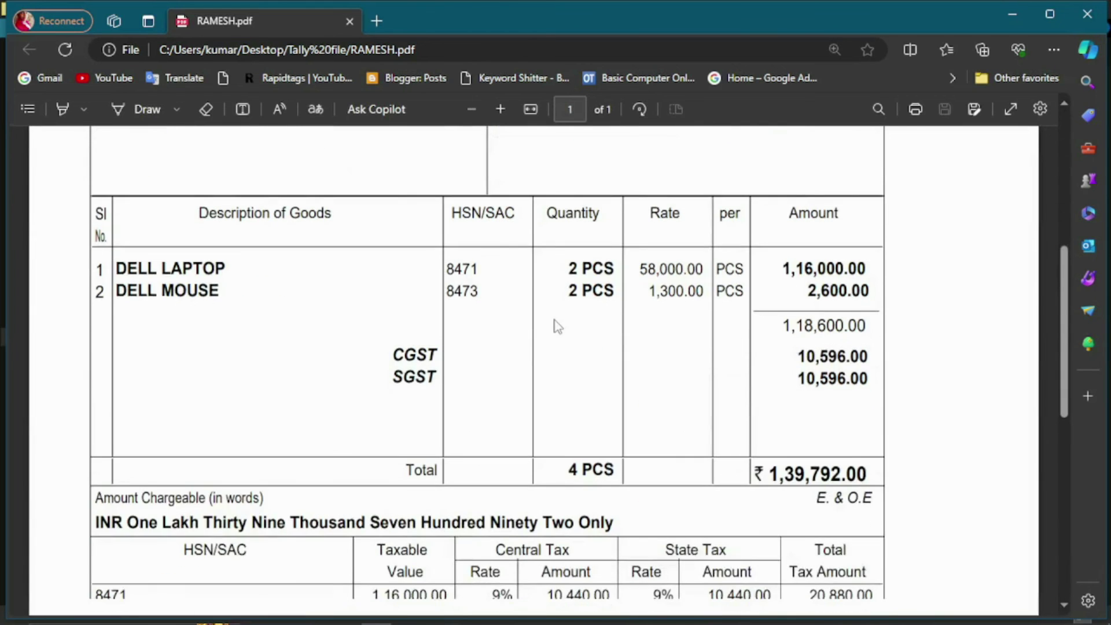
{"action": "scroll", "coordinate": [557, 326], "scroll_direction": "up", "scroll_amount": 4}
{"action": "scroll", "coordinate": [538, 333], "scroll_direction": "up", "scroll_amount": 1}
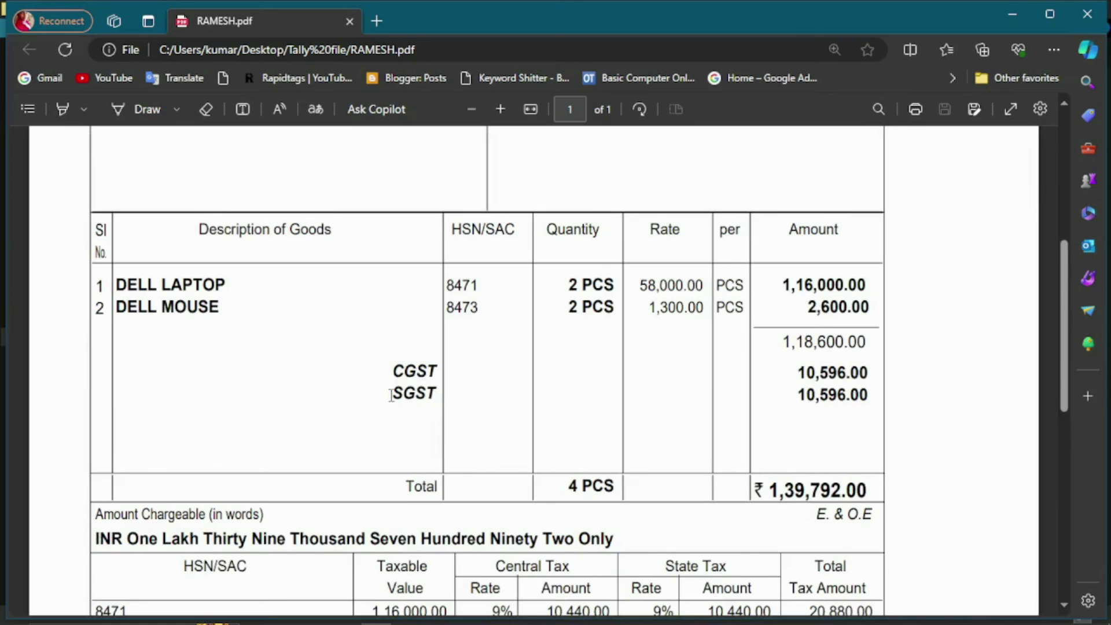
{"action": "scroll", "coordinate": [518, 337], "scroll_direction": "up", "scroll_amount": 3}
{"action": "scroll", "coordinate": [525, 476], "scroll_direction": "down", "scroll_amount": 9}
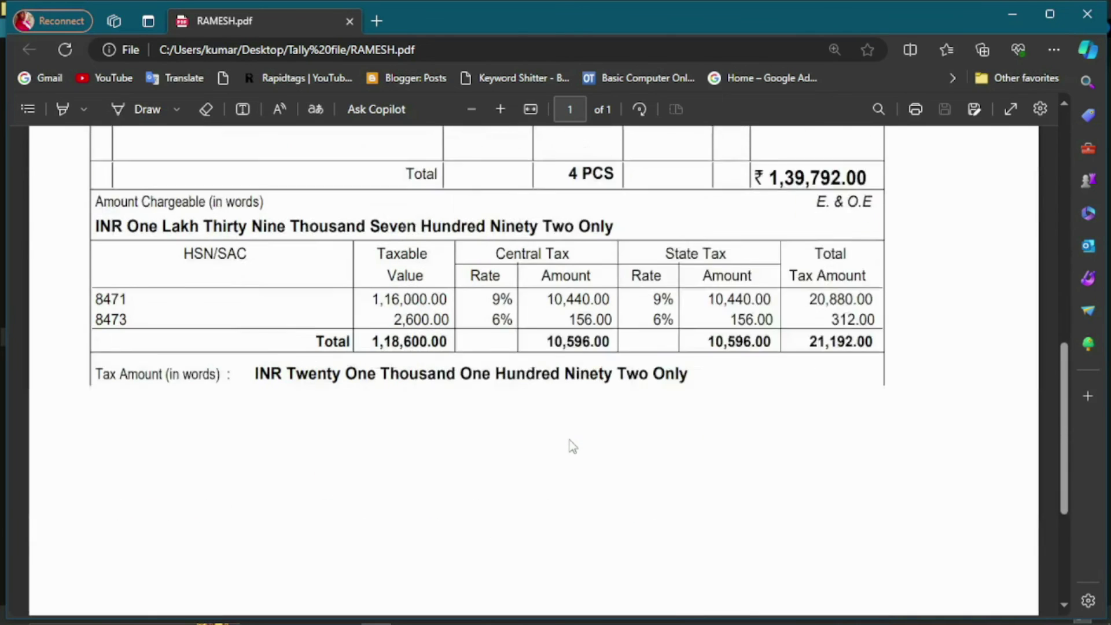
{"action": "scroll", "coordinate": [811, 455], "scroll_direction": "up", "scroll_amount": 20}
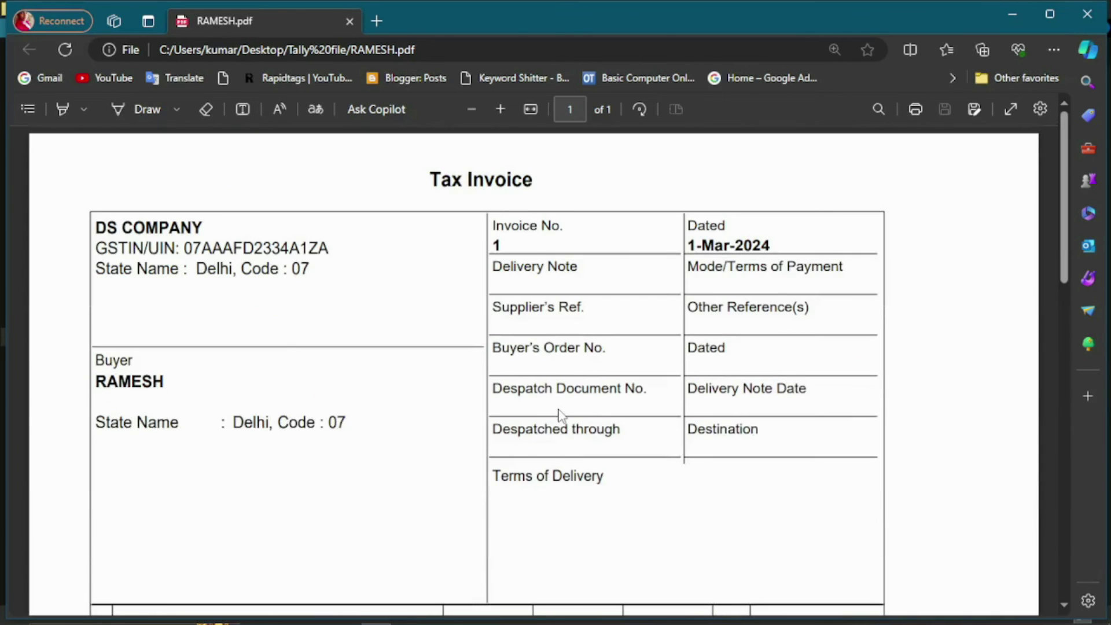
{"action": "scroll", "coordinate": [578, 373], "scroll_direction": "down", "scroll_amount": 6}
{"action": "scroll", "coordinate": [578, 373], "scroll_direction": "down", "scroll_amount": 4}
{"action": "scroll", "coordinate": [578, 373], "scroll_direction": "up", "scroll_amount": 10}
{"action": "scroll", "coordinate": [578, 373], "scroll_direction": "down", "scroll_amount": 8}
{"action": "scroll", "coordinate": [578, 373], "scroll_direction": "up", "scroll_amount": 8}
{"action": "scroll", "coordinate": [537, 377], "scroll_direction": "down", "scroll_amount": 8}
{"action": "scroll", "coordinate": [689, 362], "scroll_direction": "down", "scroll_amount": 5}
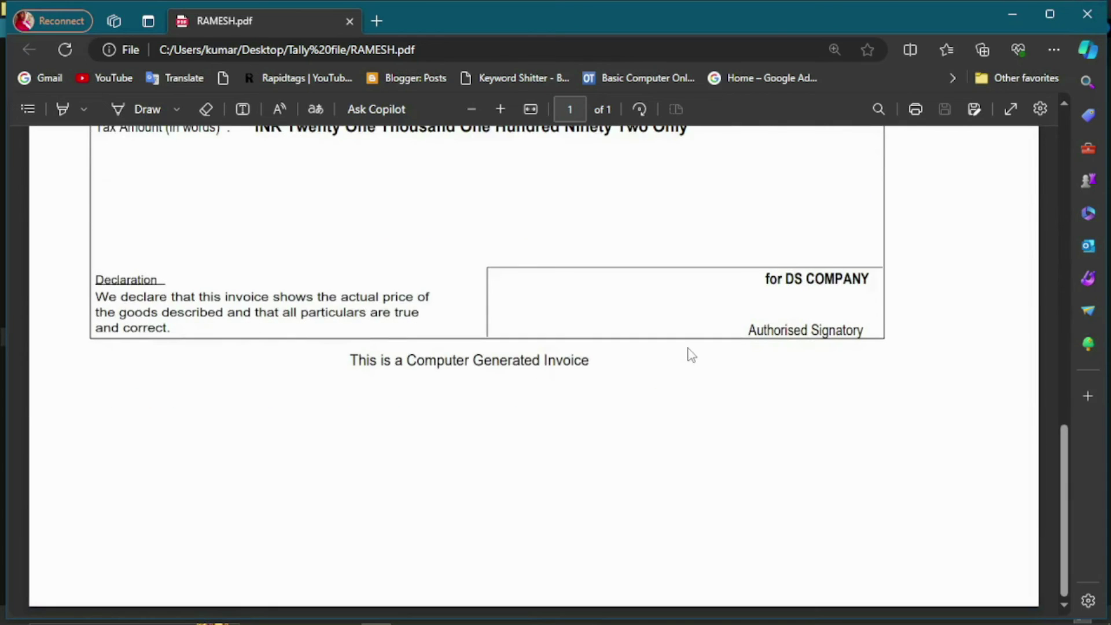
{"action": "scroll", "coordinate": [688, 348], "scroll_direction": "up", "scroll_amount": 7}
{"action": "left_click", "coordinate": [1099, 13]}
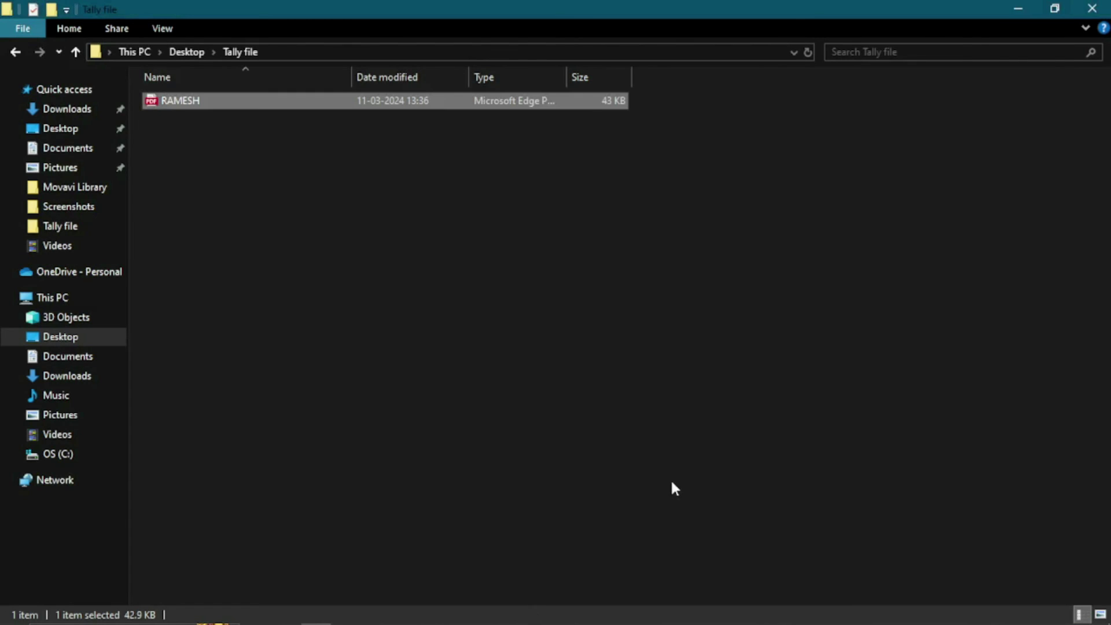
Step: Return to Tally and quit the sales voucher without accepting changes, going back to the Gateway of Tally
{"action": "key", "text": "alt+Tab"}
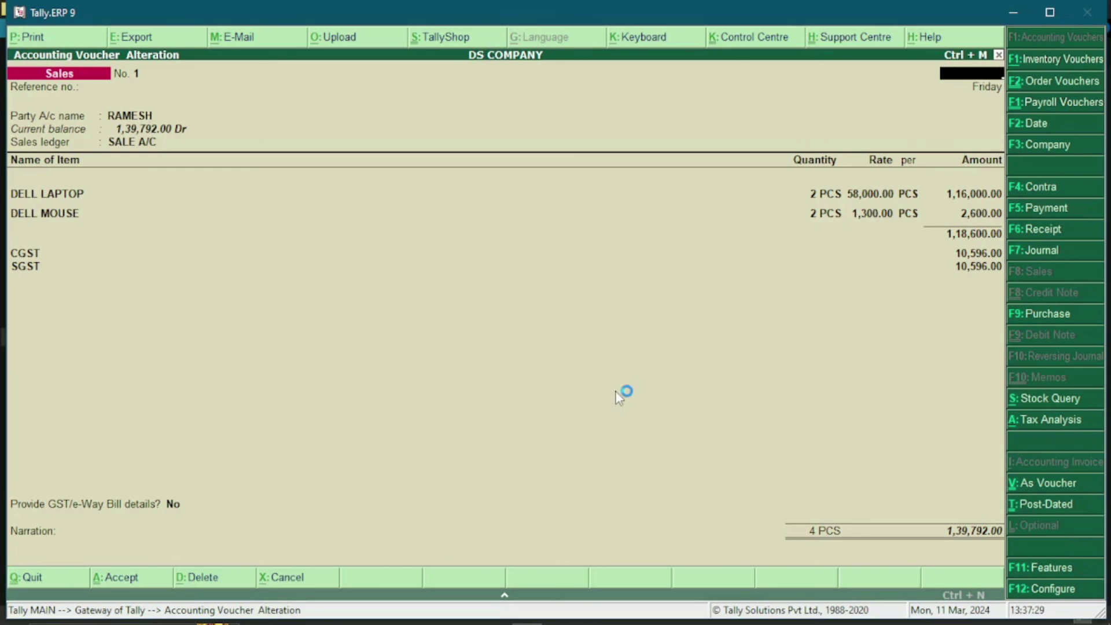
{"action": "key", "text": "Escape"}
{"action": "key", "text": "y"}
{"action": "key", "text": "Escape"}
{"action": "key", "text": "y"}
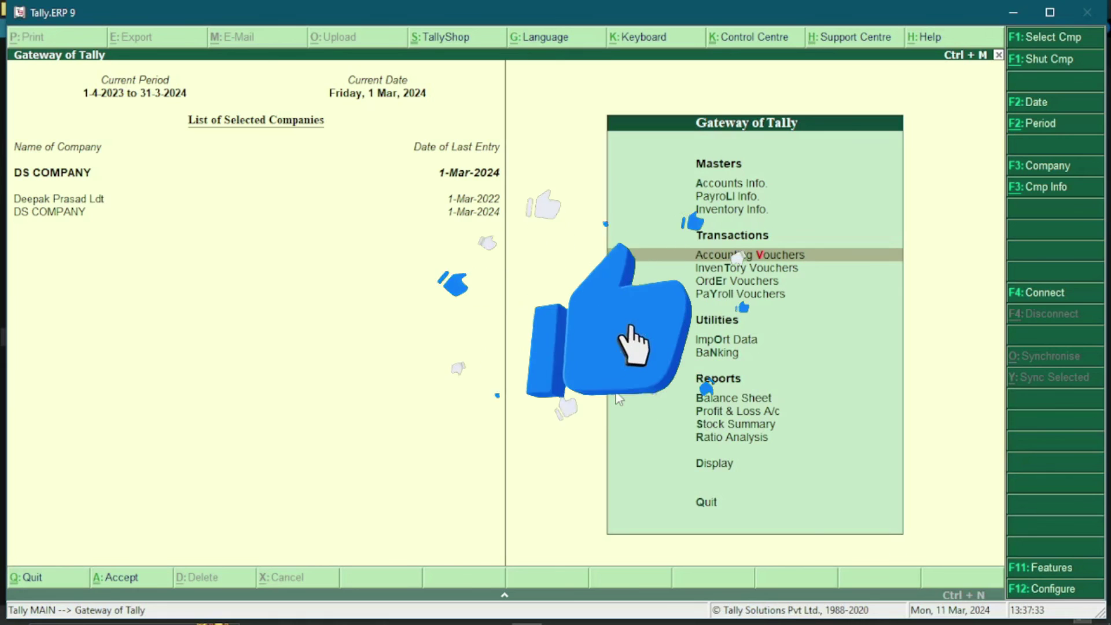